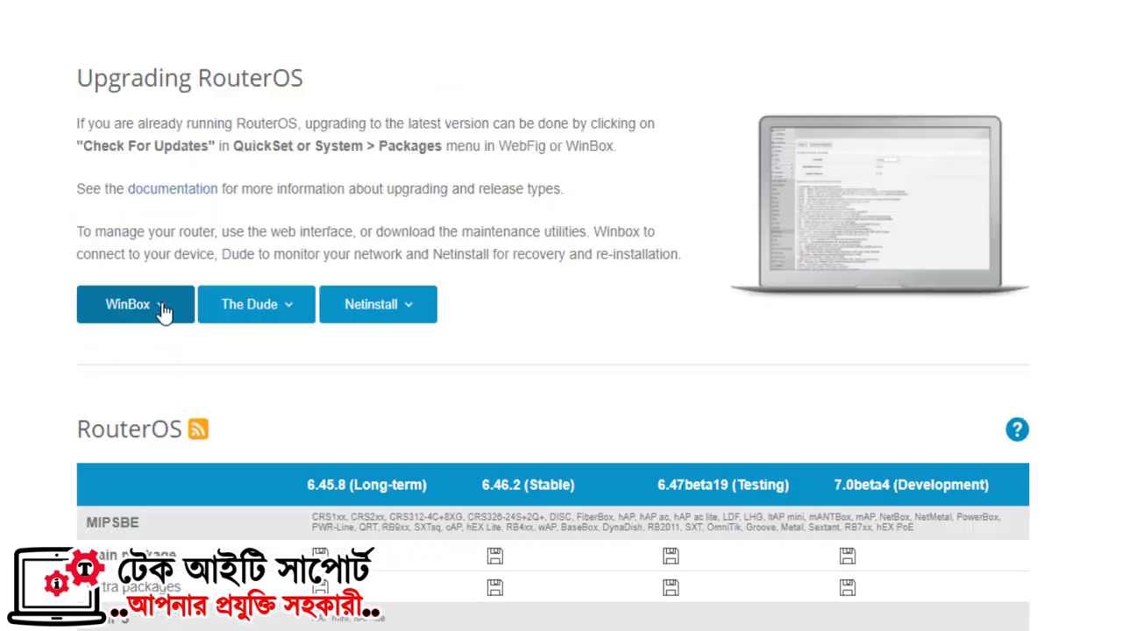
Download the 64-bit version of WinBox 3.20 and locate the downloaded winbox64.exe file
left_click(164, 242)
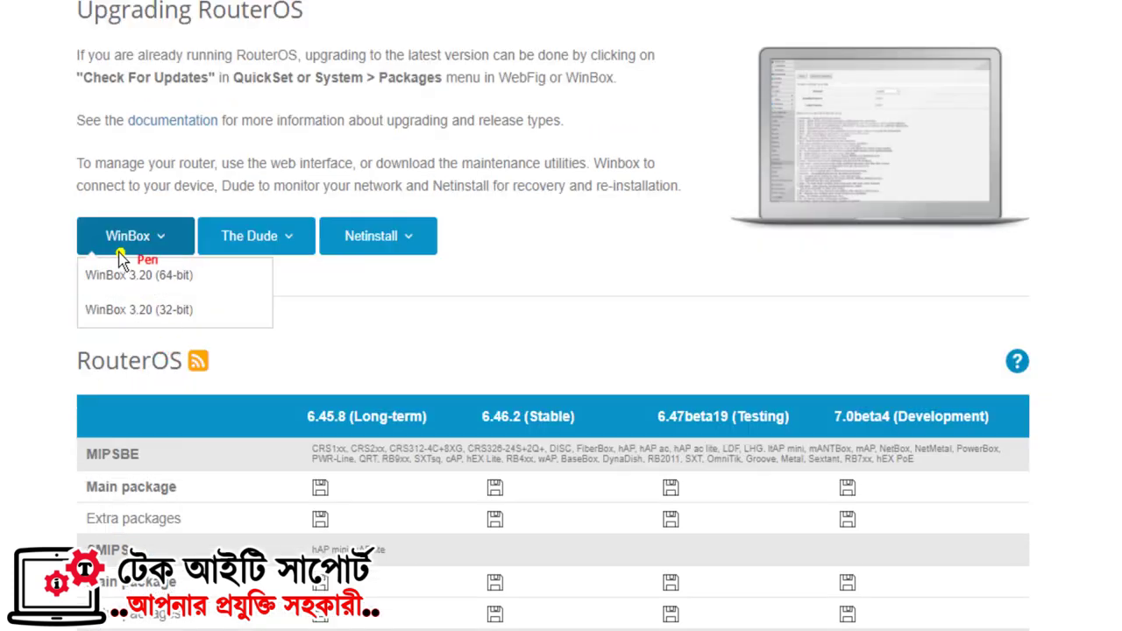
mouse_move(80, 259)
left_mouse_down()
mouse_move(92, 289)
mouse_move(230, 292)
mouse_move(143, 260)
mouse_move(86, 256)
left_mouse_up()
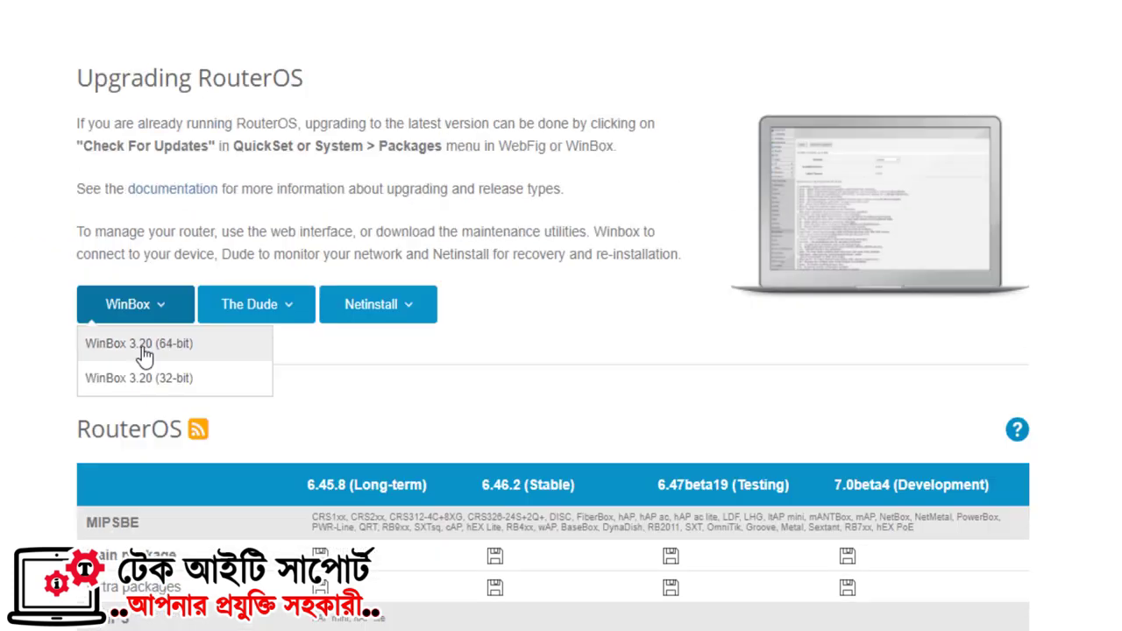
left_click(145, 285)
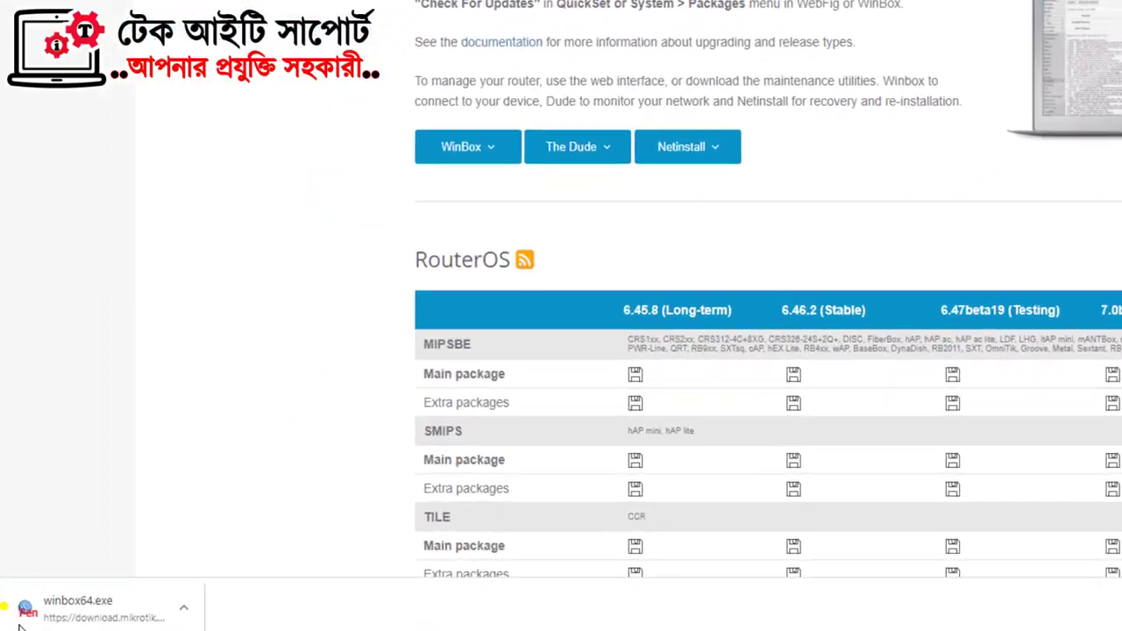
mouse_move(123, 575)
left_mouse_down()
mouse_move(13, 589)
mouse_move(9, 624)
left_mouse_up()
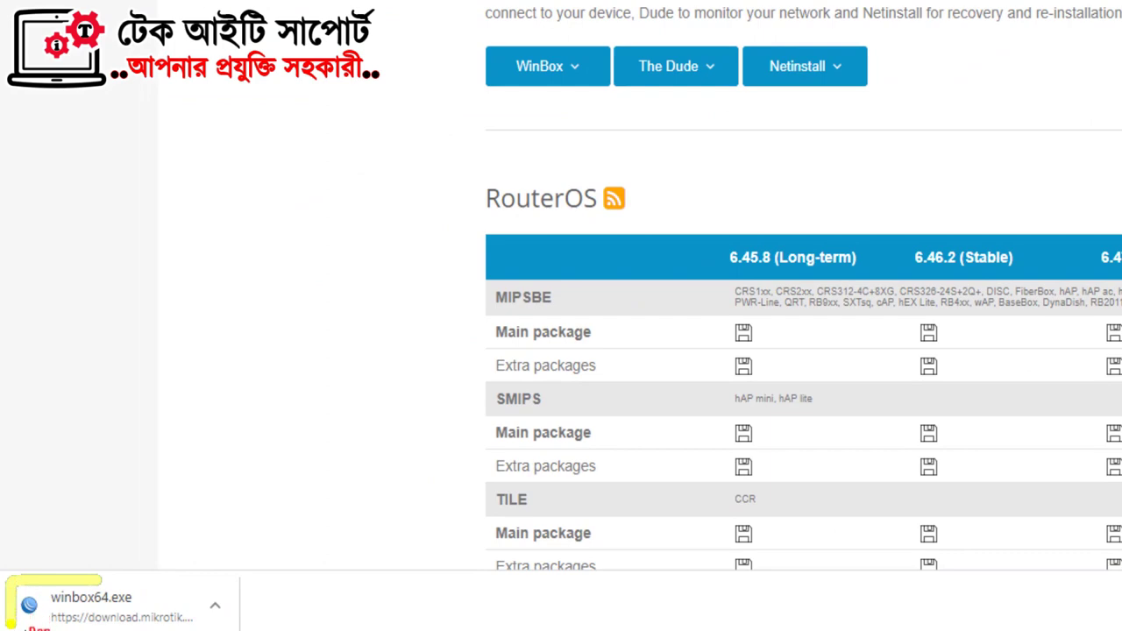
left_click_drag(254, 614, 51, 572)
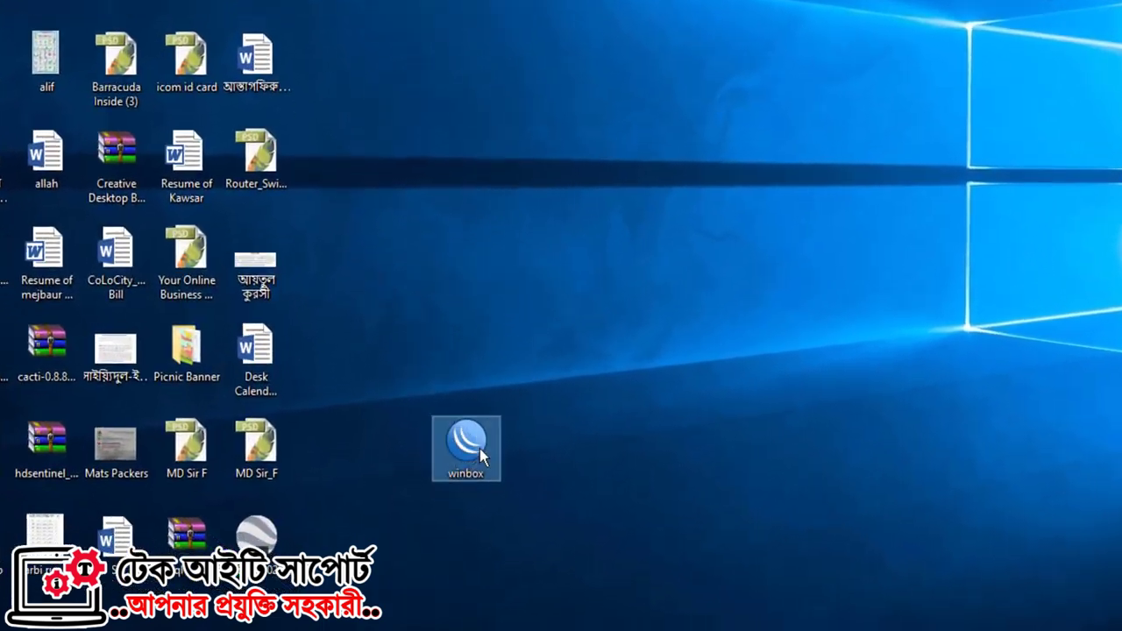
Launch WinBox from the desktop and list the neighboring routers on the network
left_click_drag(439, 496, 478, 491)
left_click_drag(570, 376, 566, 385)
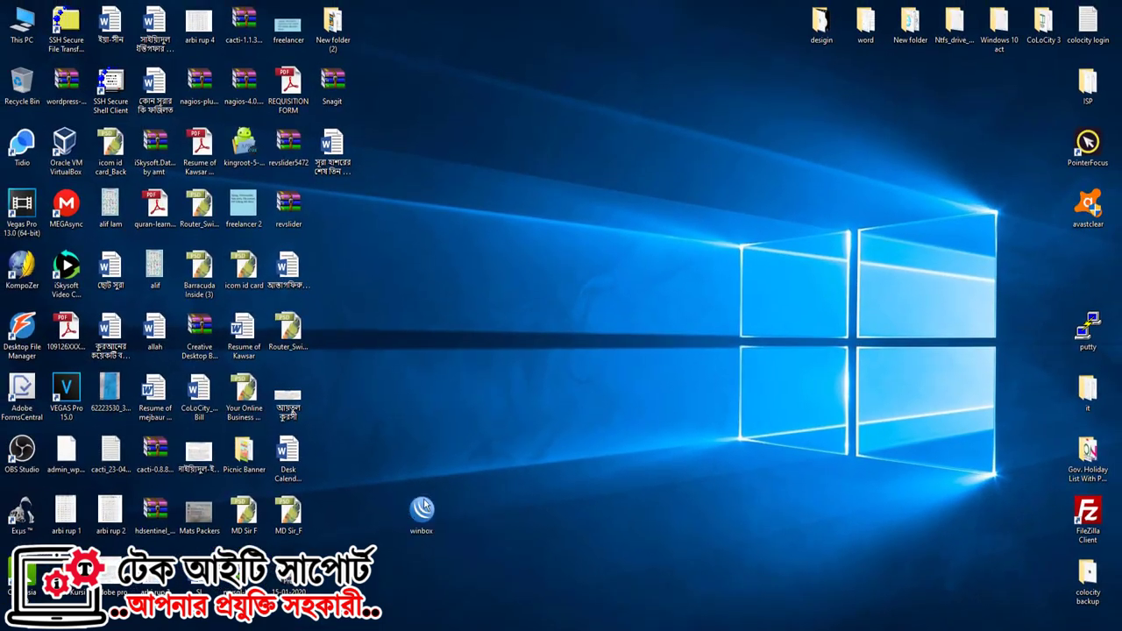
double_click(421, 510)
left_click_drag(414, 165, 538, 194)
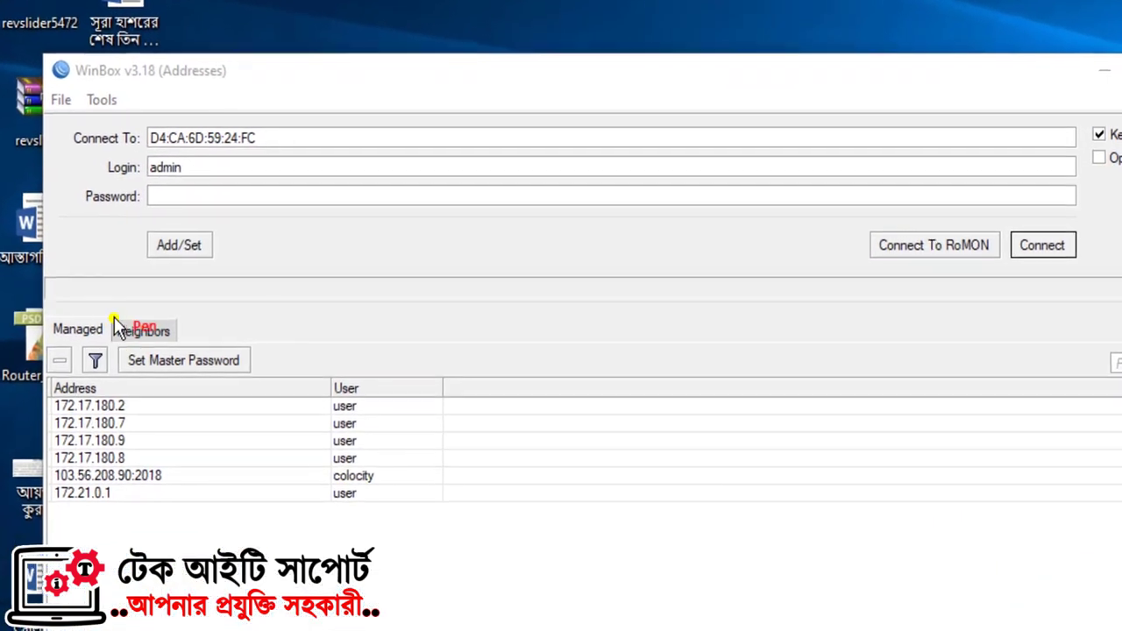
left_click_drag(195, 312, 108, 349)
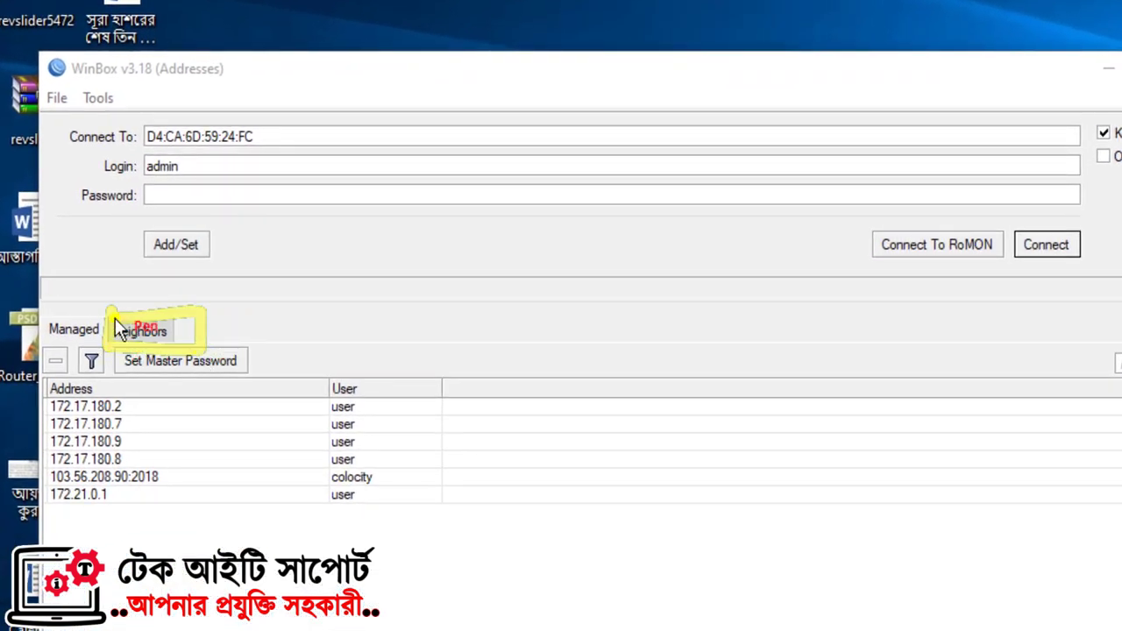
left_click(155, 331)
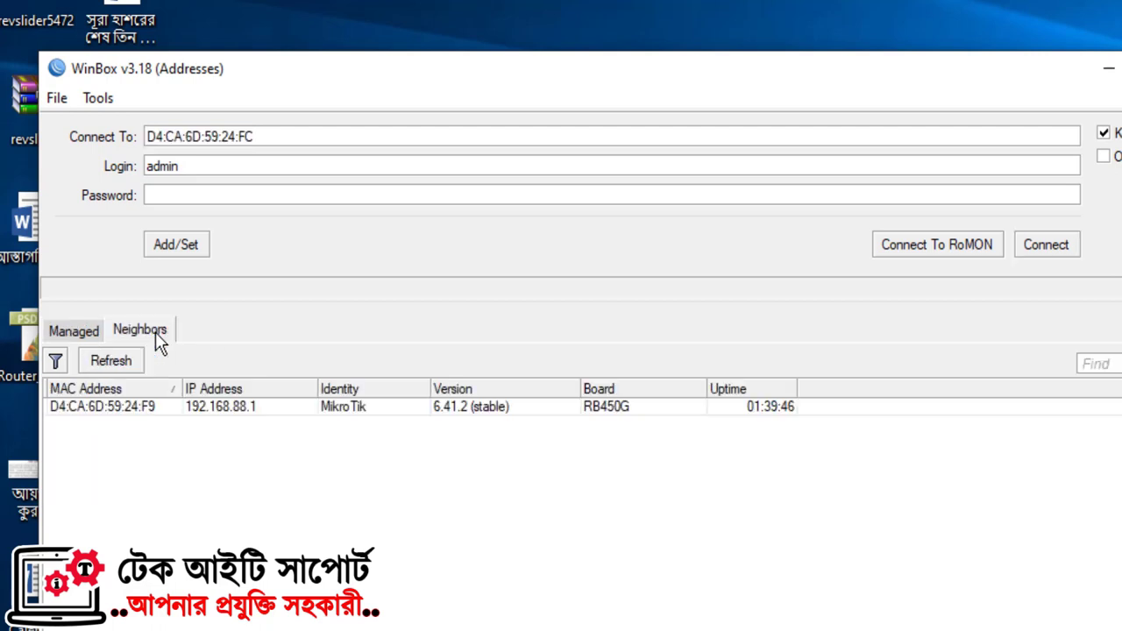
Examine the discovered router's board, version, IP address and MAC address
mouse_move(613, 374)
left_mouse_down()
mouse_move(588, 385)
mouse_move(648, 409)
mouse_move(615, 373)
left_mouse_up()
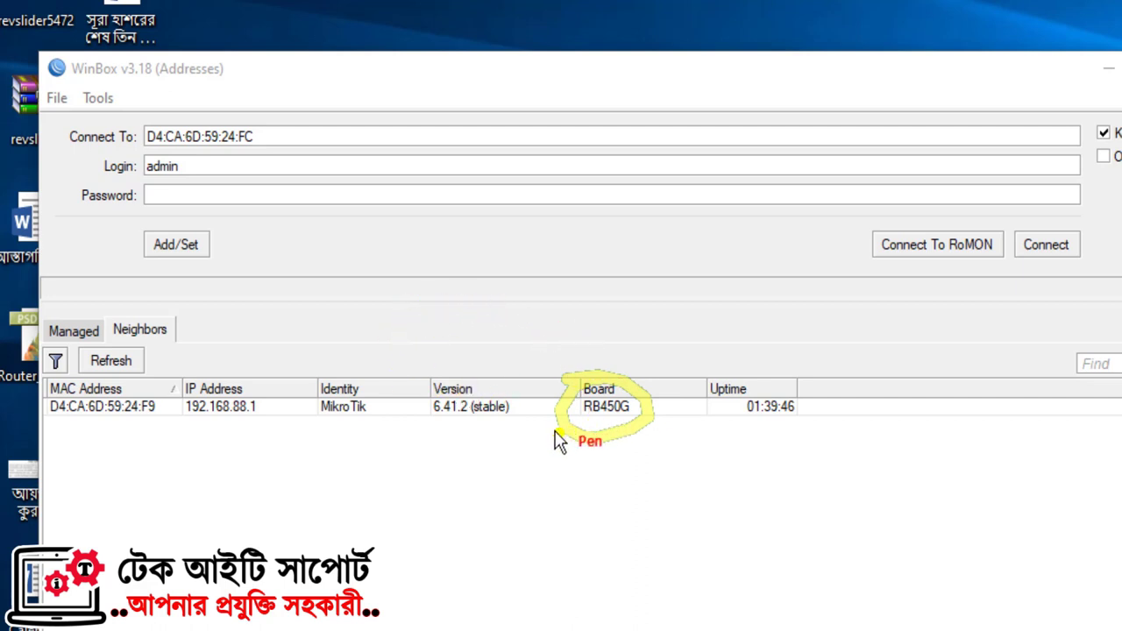
mouse_move(424, 368)
left_mouse_down()
mouse_move(520, 443)
mouse_move(402, 366)
left_mouse_up()
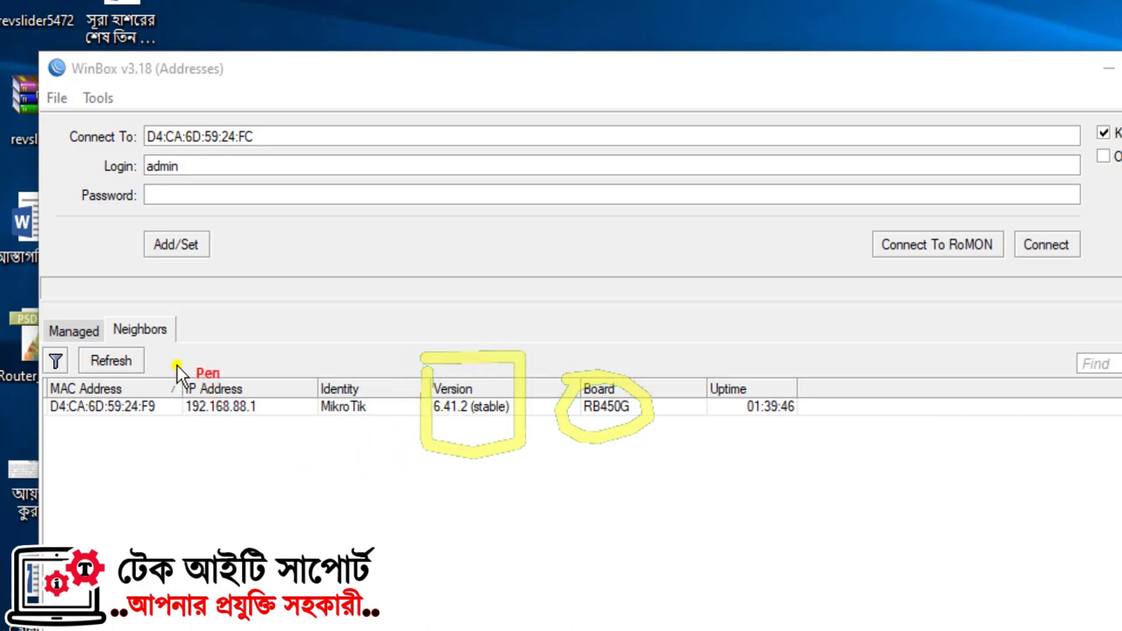
mouse_move(177, 364)
left_mouse_down()
mouse_move(301, 431)
mouse_move(219, 358)
mouse_move(174, 360)
left_mouse_up()
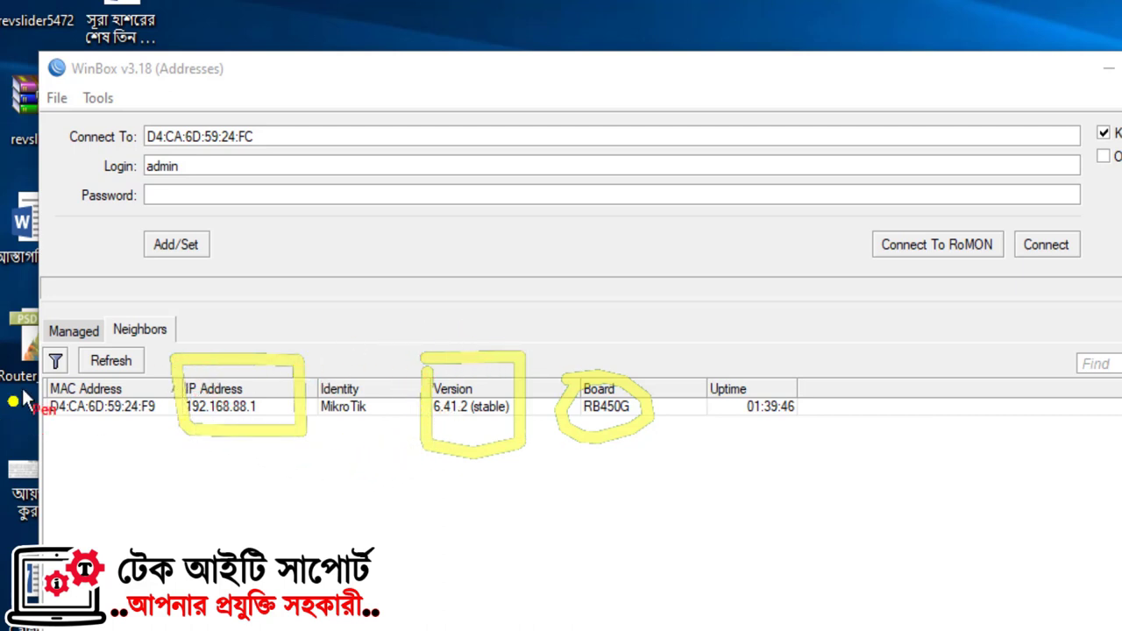
mouse_move(41, 384)
left_mouse_down()
mouse_move(45, 427)
mouse_move(167, 413)
mouse_move(40, 383)
left_mouse_up()
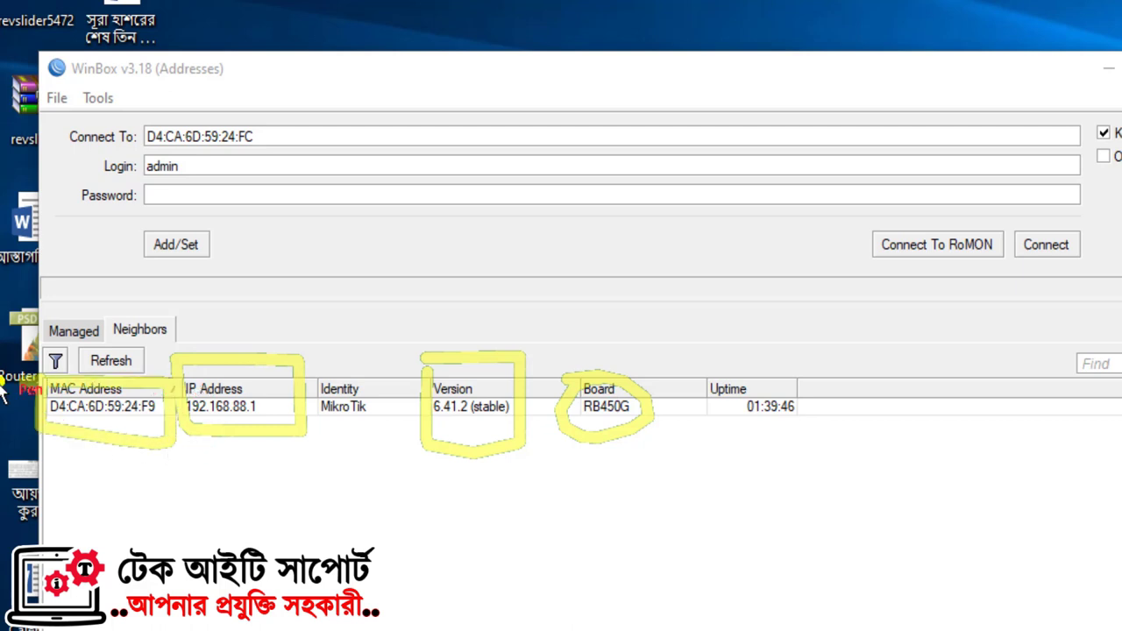
key("Escape")
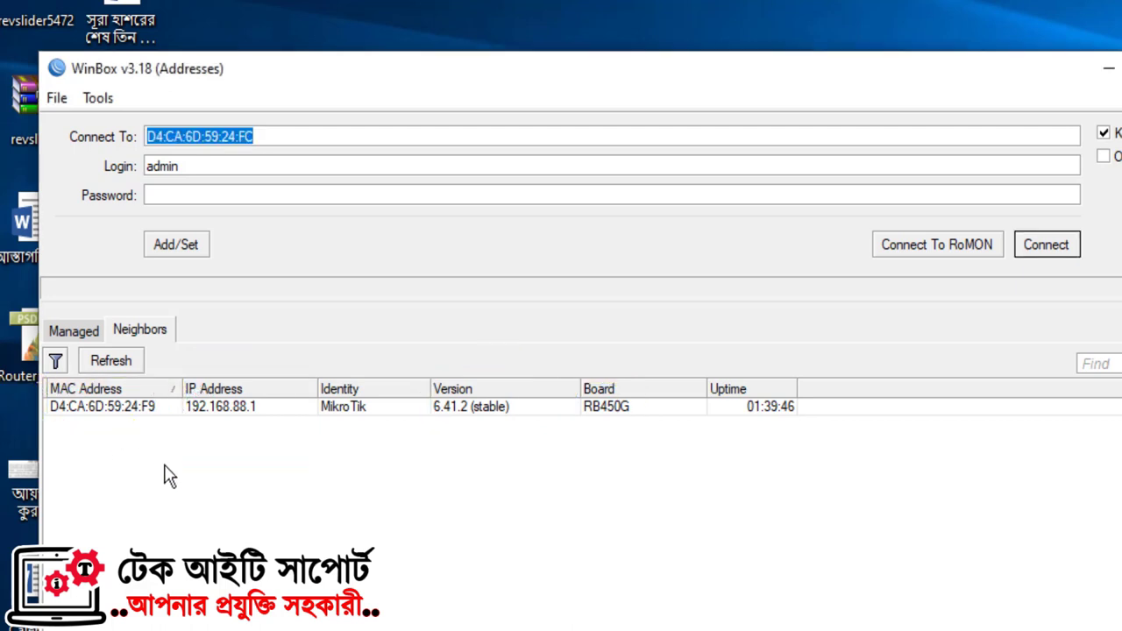
Connect to the discovered router by its MAC address D4:CA:6D:59:24:F9, using login admin and a blank password
left_click(123, 415)
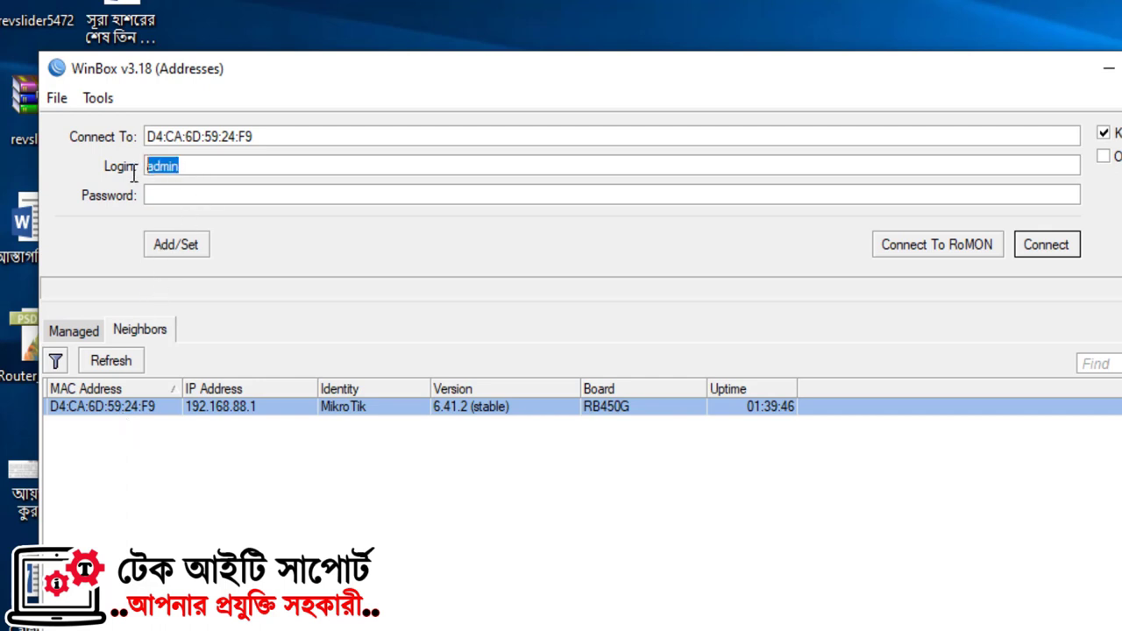
left_click(207, 194)
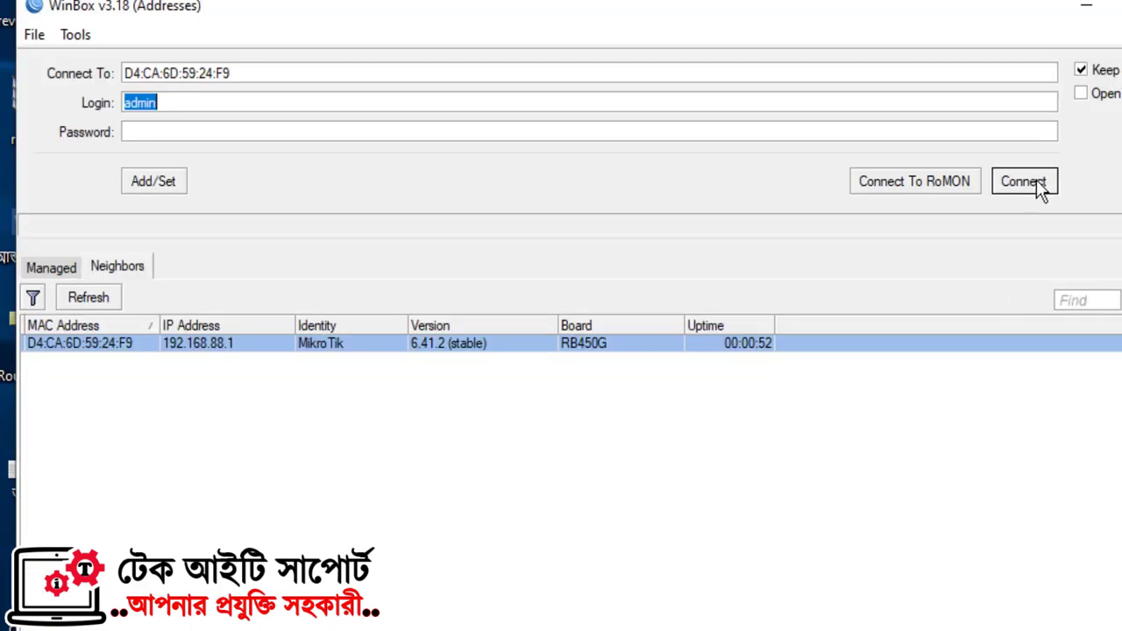
left_click(1045, 245)
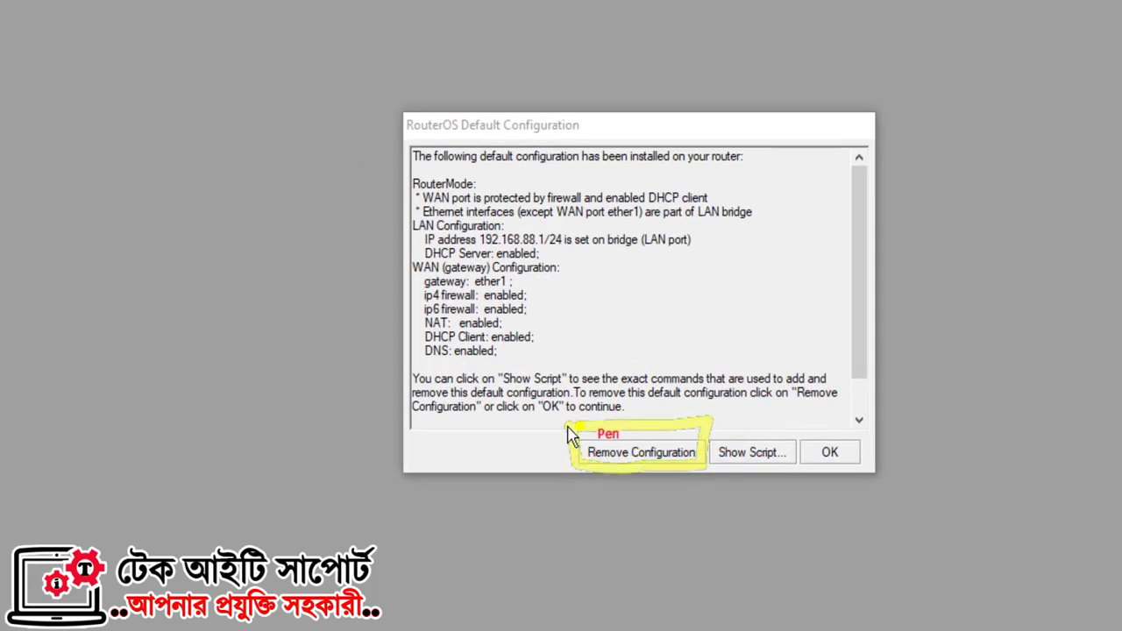
Remove the router's default configuration and reconnect to it as admin
left_click(641, 444)
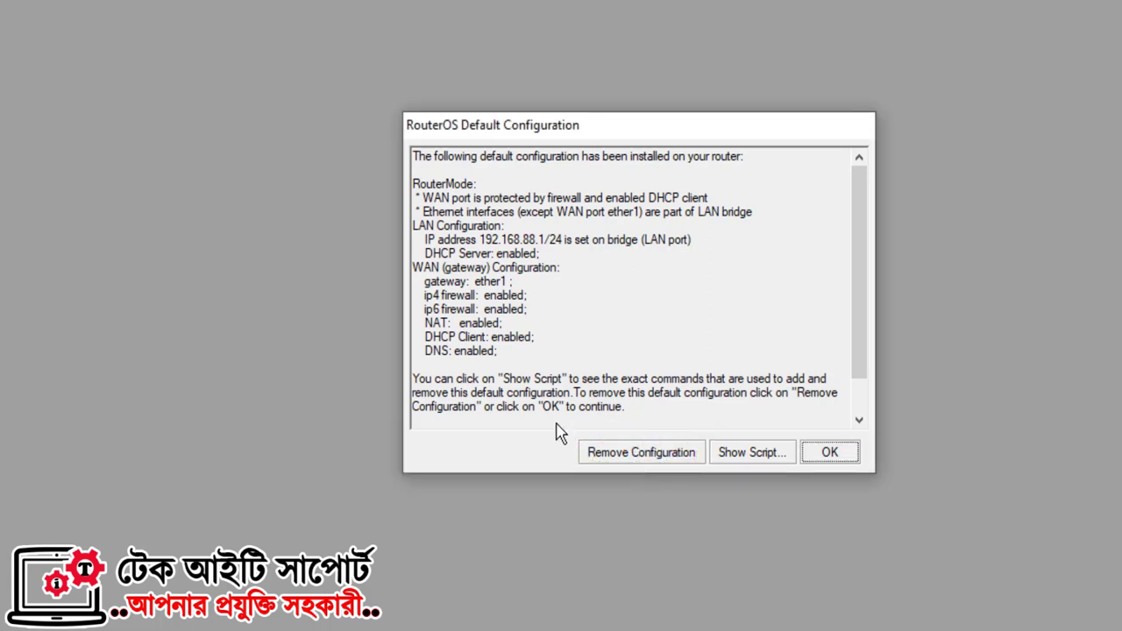
mouse_move(559, 431)
left_mouse_down()
mouse_move(581, 460)
mouse_move(705, 464)
mouse_move(674, 419)
mouse_move(532, 426)
left_mouse_up()
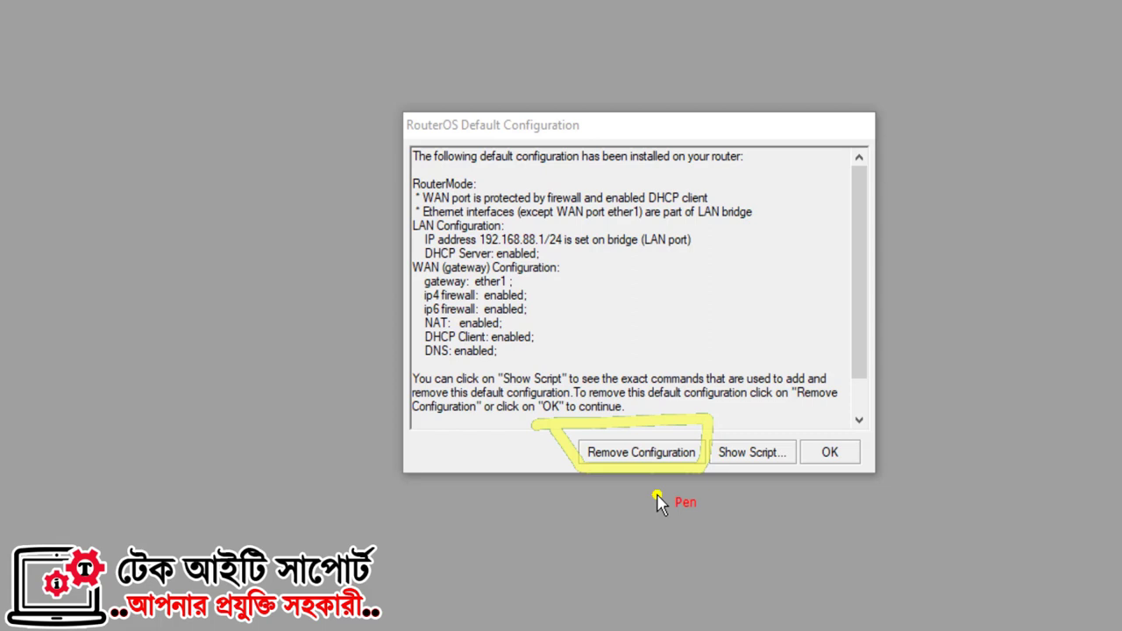
key("Escape")
left_click(646, 454)
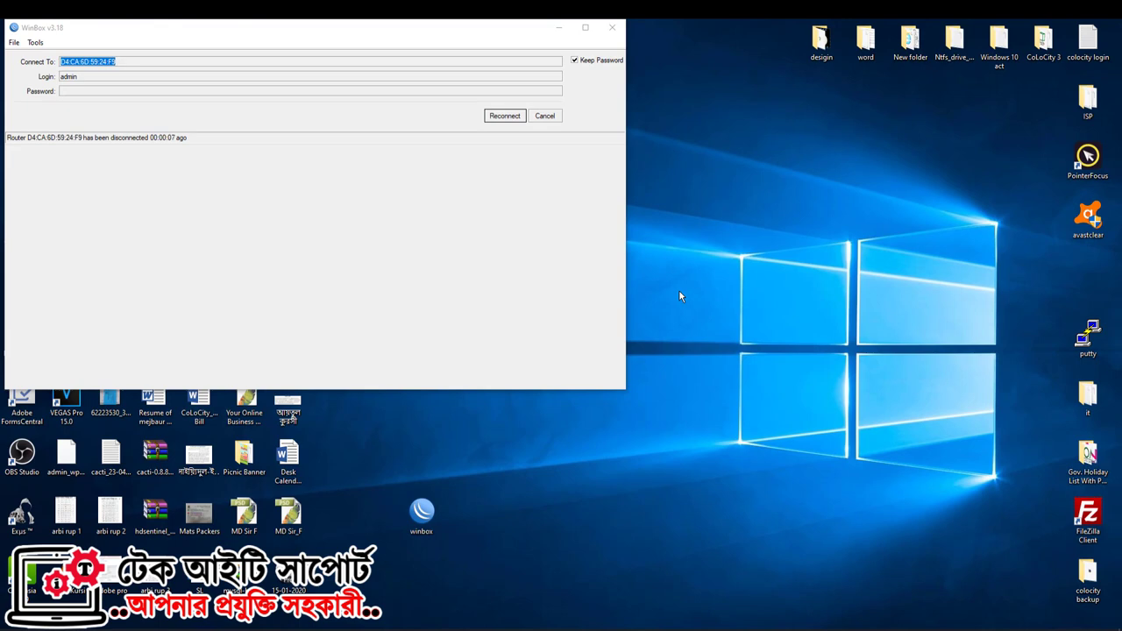
left_click(491, 115)
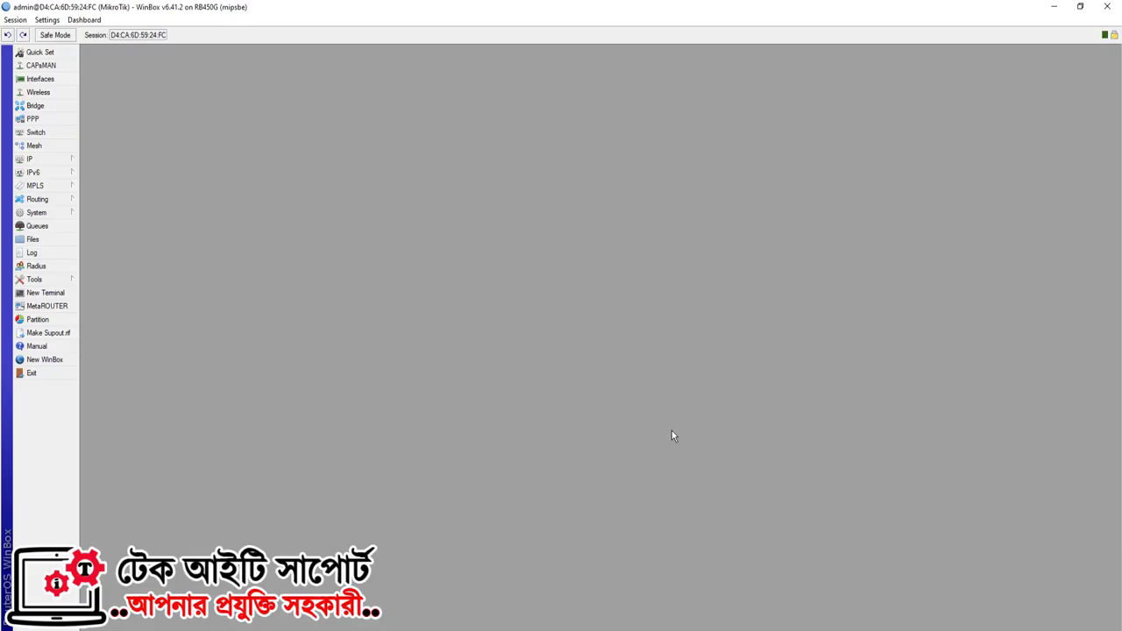
Check the RouterOS version and board model of the connected session
key("ctrl+shift+p")
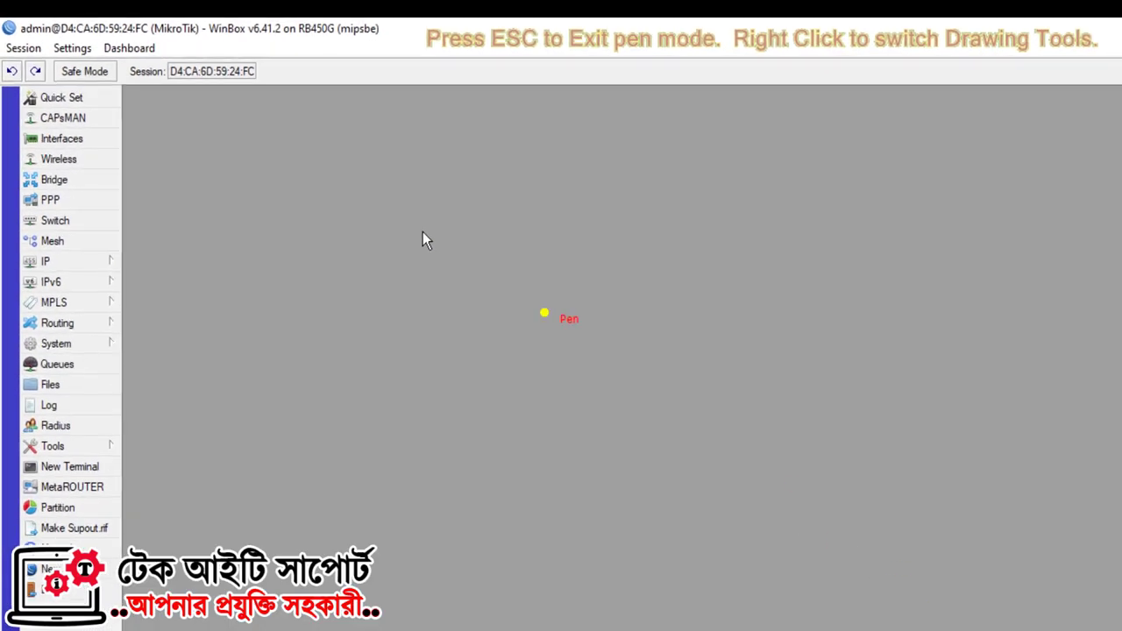
mouse_move(238, 31)
left_mouse_down()
mouse_move(270, 70)
mouse_move(447, 50)
left_mouse_up()
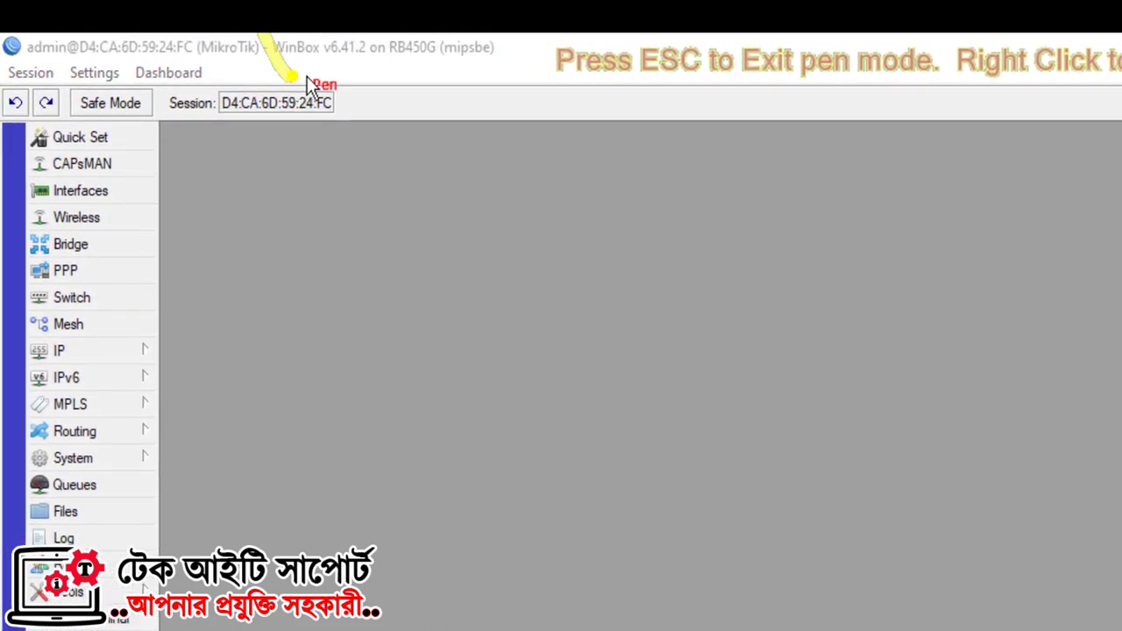
left_click_drag(512, 63, 283, 35)
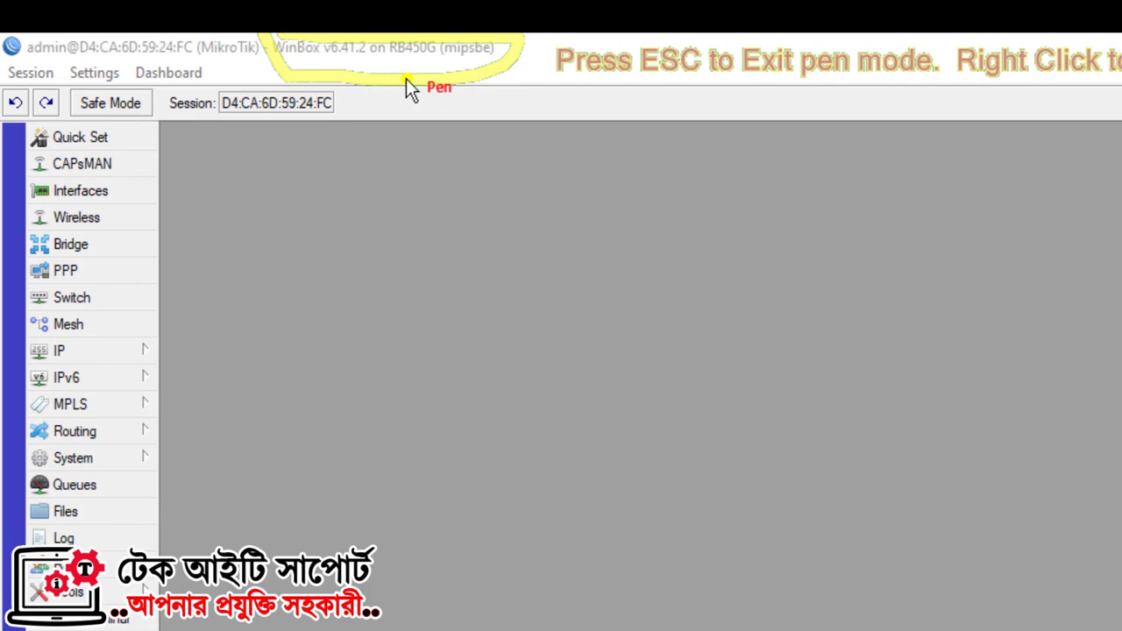
key("Escape")
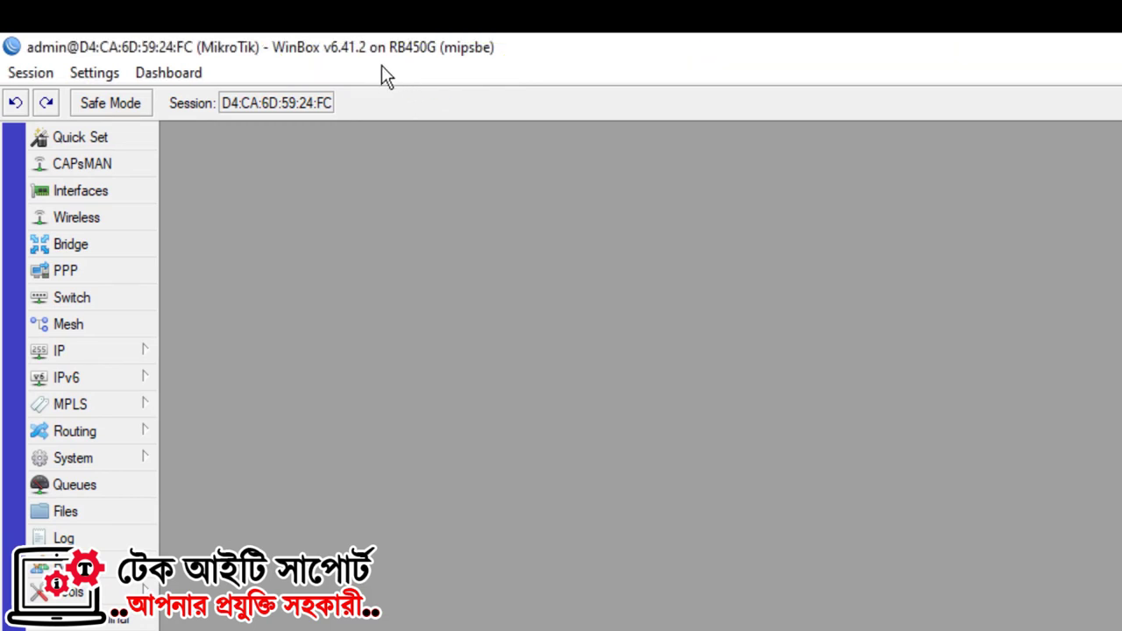
Open the system resources, examine the router's free and total memory, CPU count and frequency, and board name, and close the window
left_click(243, 433)
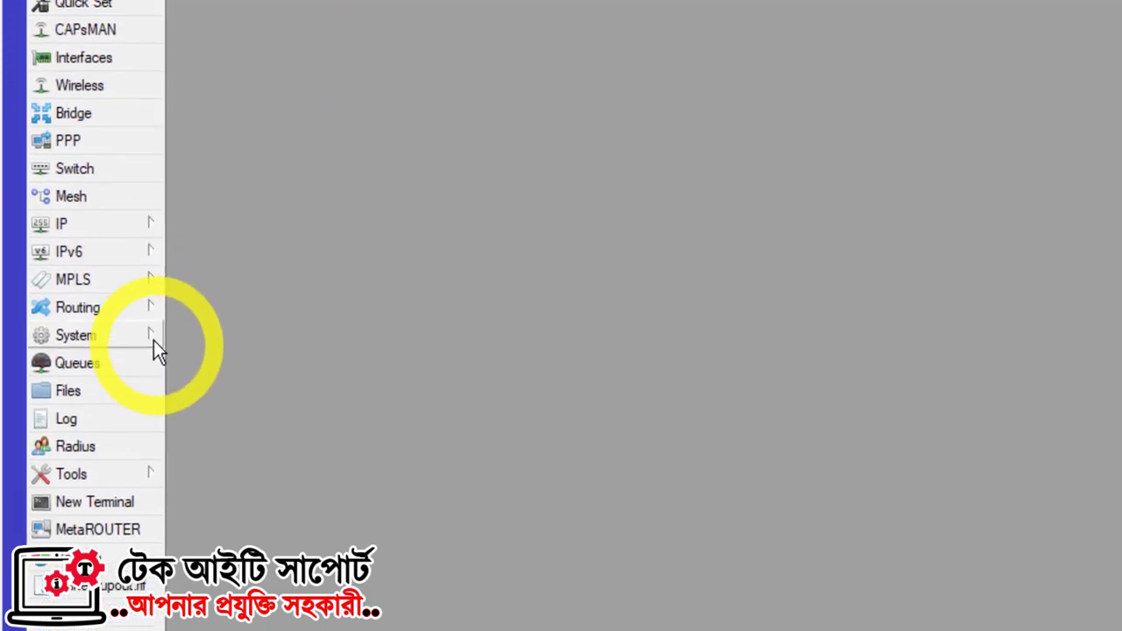
left_click(147, 362)
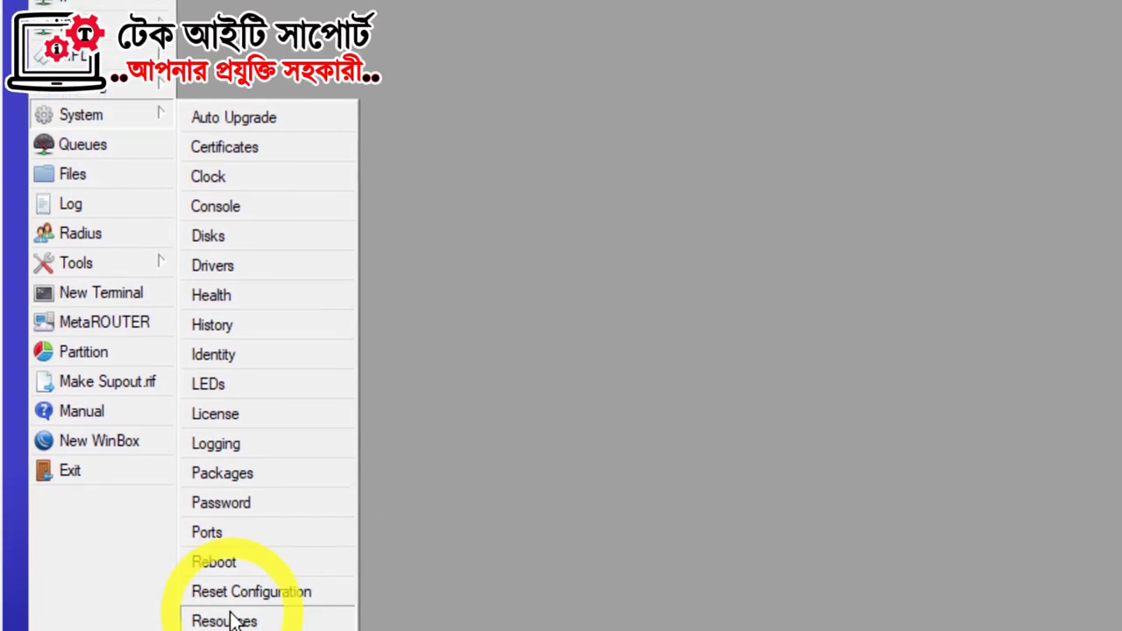
left_click(230, 599)
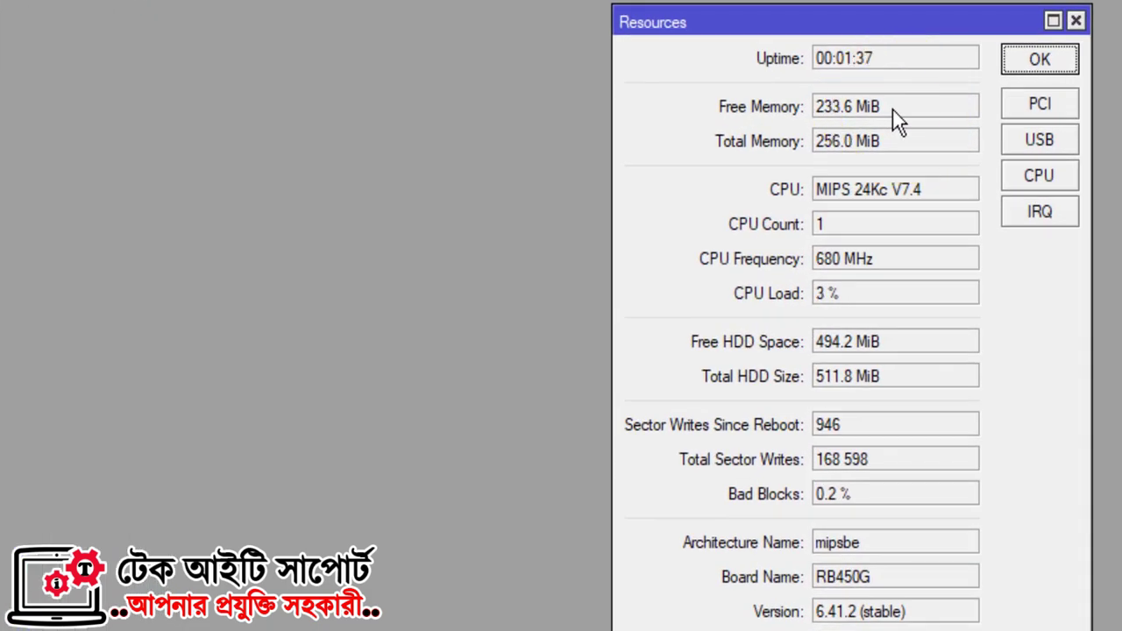
mouse_move(892, 110)
left_mouse_down()
mouse_move(720, 91)
mouse_move(717, 136)
mouse_move(961, 110)
mouse_move(718, 82)
mouse_move(764, 91)
left_mouse_up()
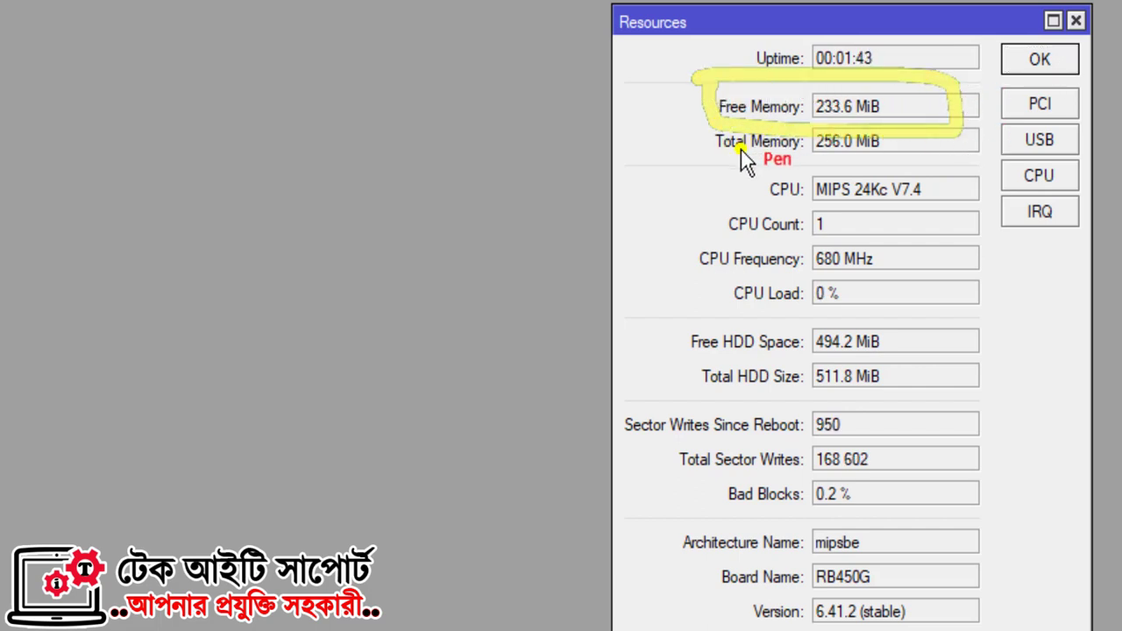
mouse_move(730, 161)
left_mouse_down()
mouse_move(714, 131)
mouse_move(727, 175)
mouse_move(917, 140)
mouse_move(686, 135)
left_mouse_up()
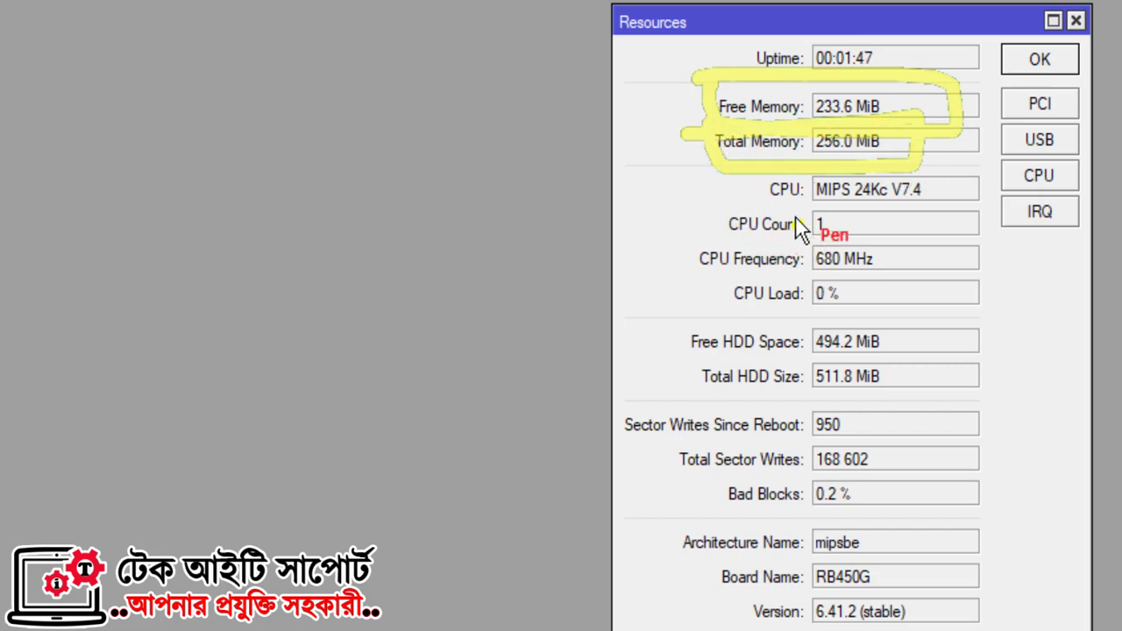
mouse_move(796, 226)
left_mouse_down()
mouse_move(771, 246)
mouse_move(872, 202)
mouse_move(758, 256)
mouse_move(793, 247)
mouse_move(872, 277)
mouse_move(876, 231)
left_mouse_up()
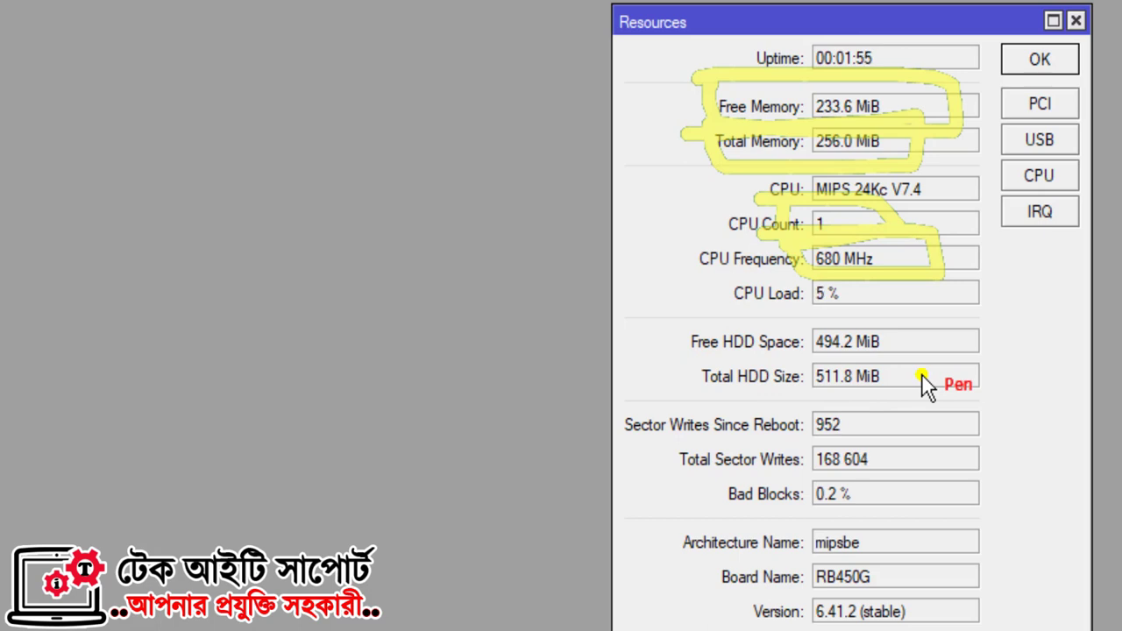
mouse_move(799, 554)
left_mouse_down()
mouse_move(803, 589)
mouse_move(881, 585)
mouse_move(882, 551)
mouse_move(800, 553)
left_mouse_up()
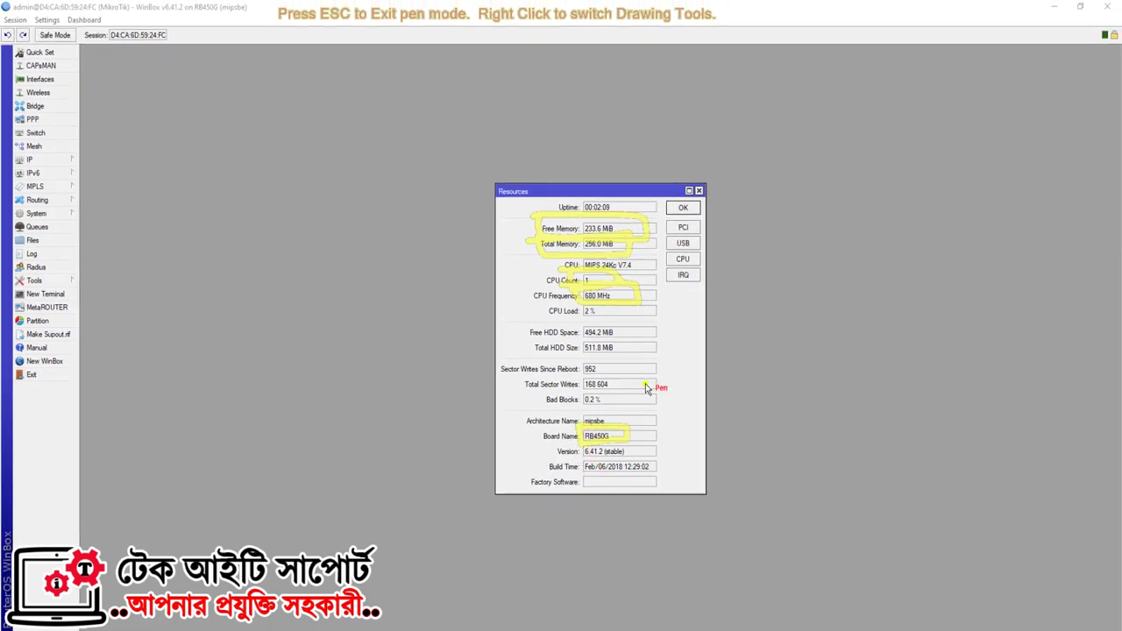
key("Escape")
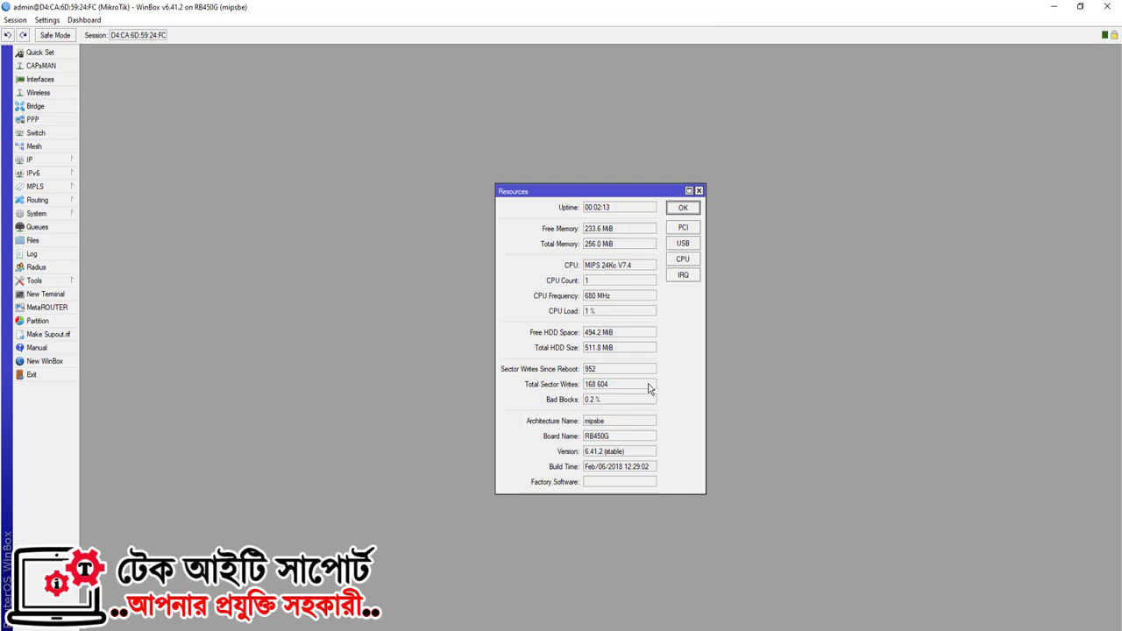
left_click(681, 209)
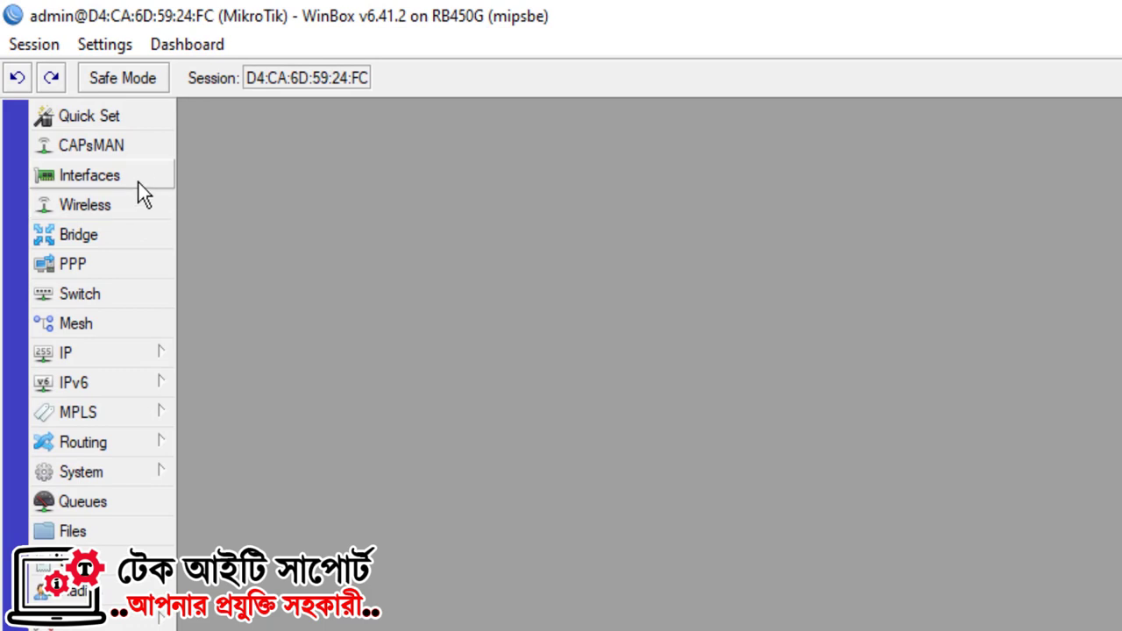
key("F9")
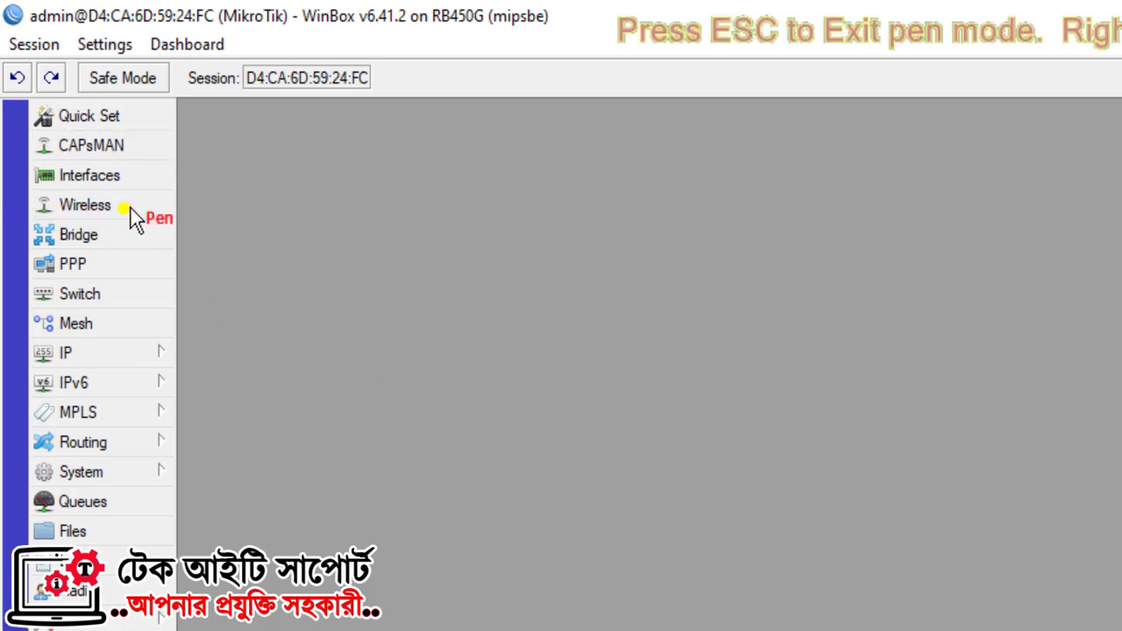
Open the interface list and compare the transmit and receive traffic of ether1 and ether5
mouse_move(131, 208)
left_mouse_down()
mouse_move(115, 170)
mouse_move(120, 205)
left_mouse_up()
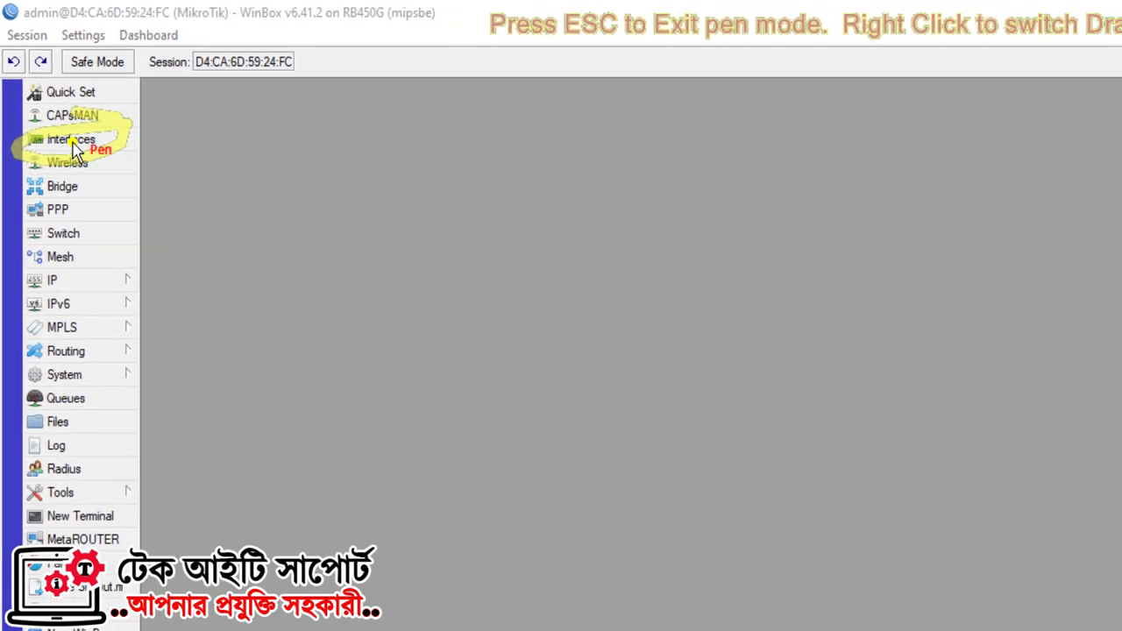
key("Escape")
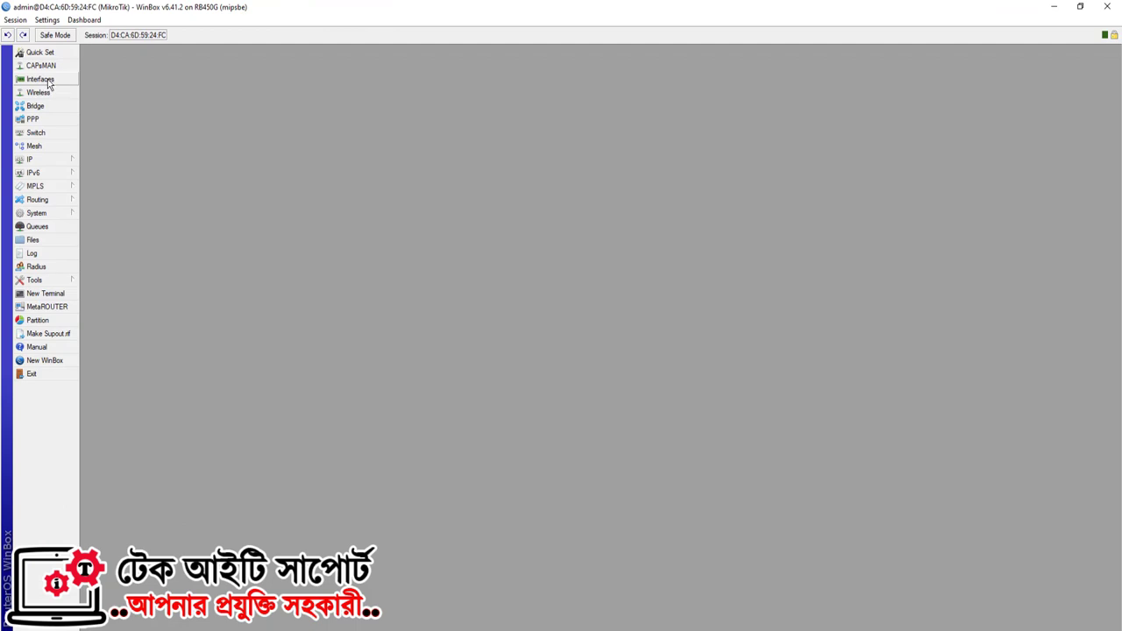
left_click(40, 79)
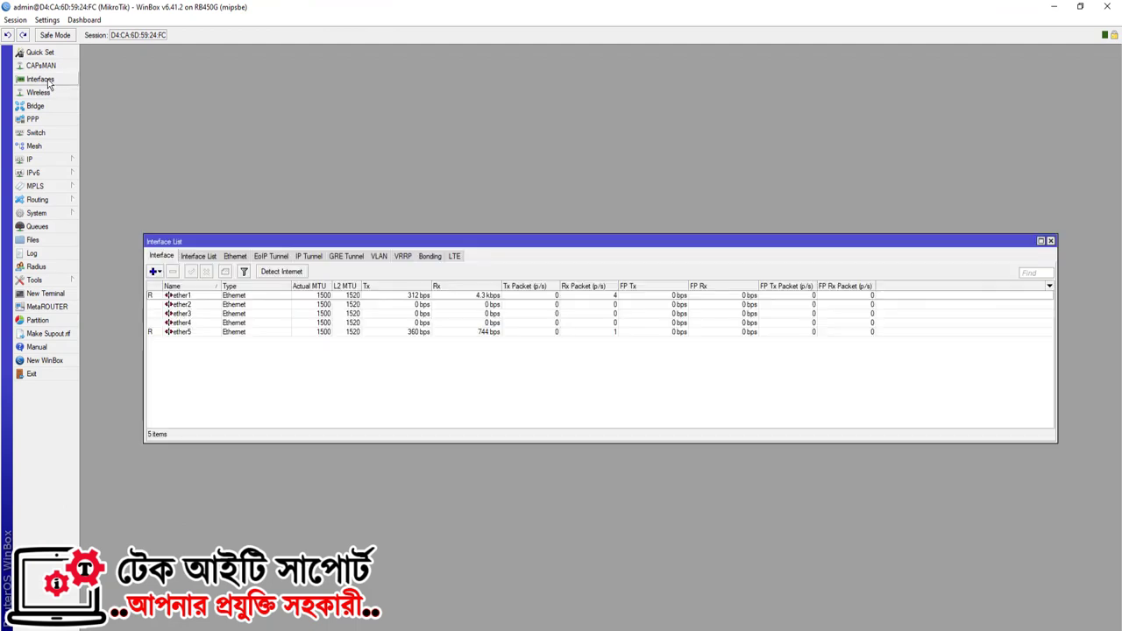
left_click(192, 296)
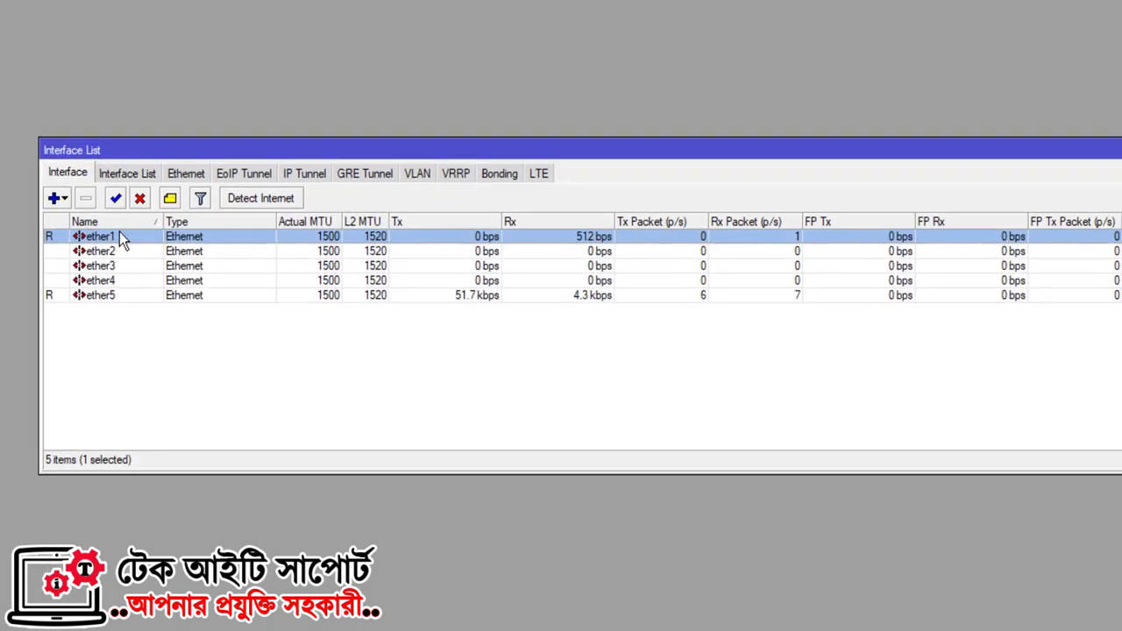
left_click(145, 295)
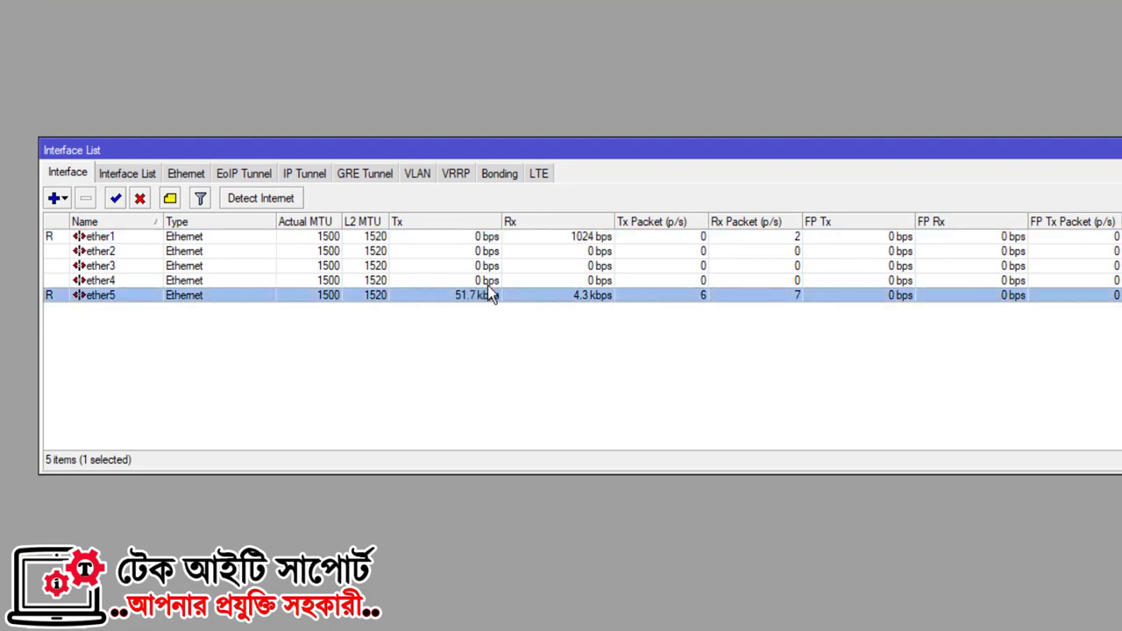
left_click(463, 236)
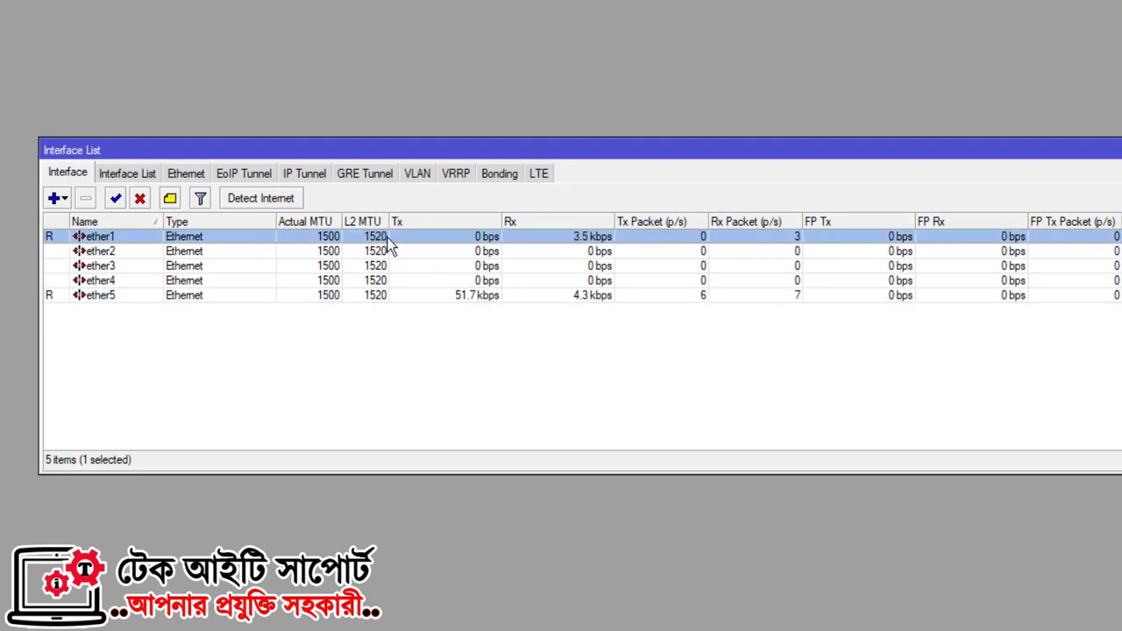
left_click(442, 294)
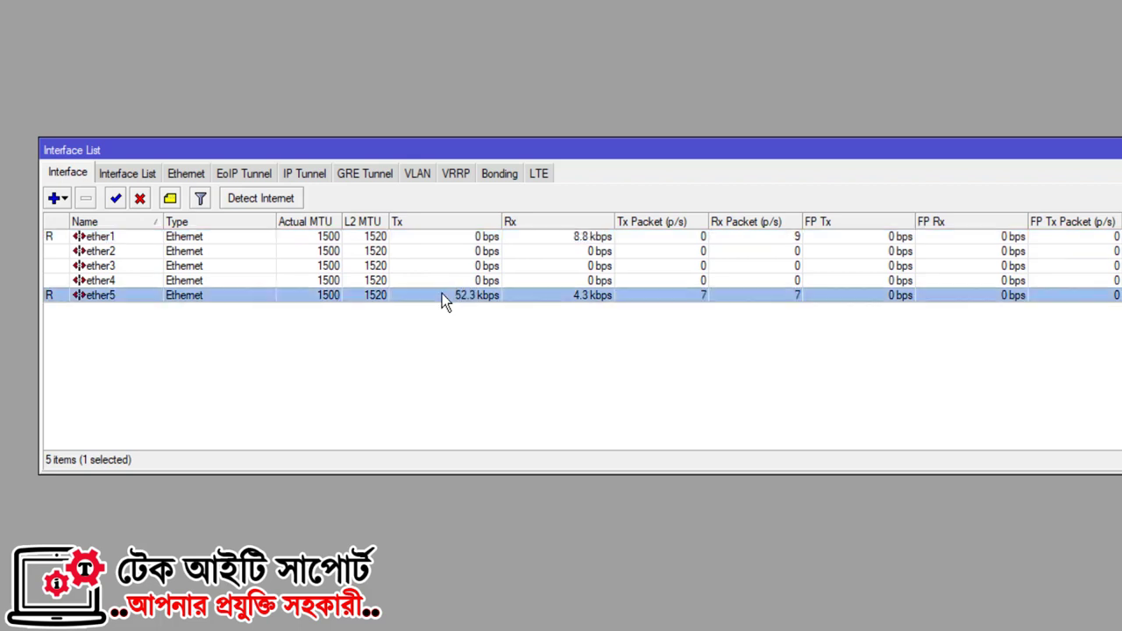
left_click(469, 243)
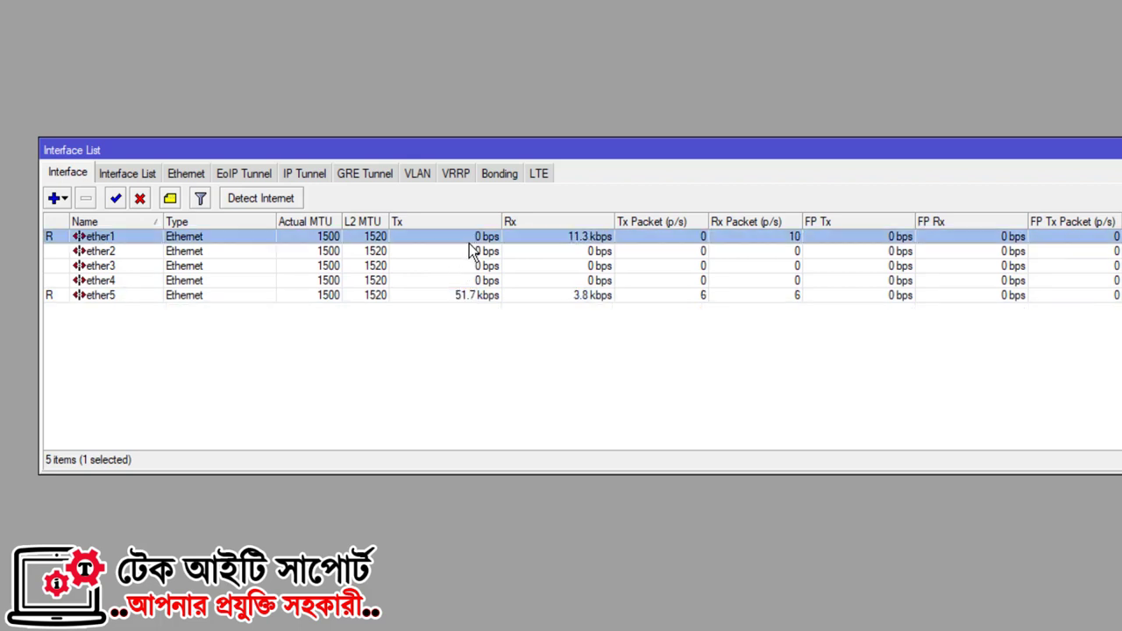
left_click(465, 296)
Add the comment WAN to the ether1 interface
left_click(170, 235)
left_click(171, 199)
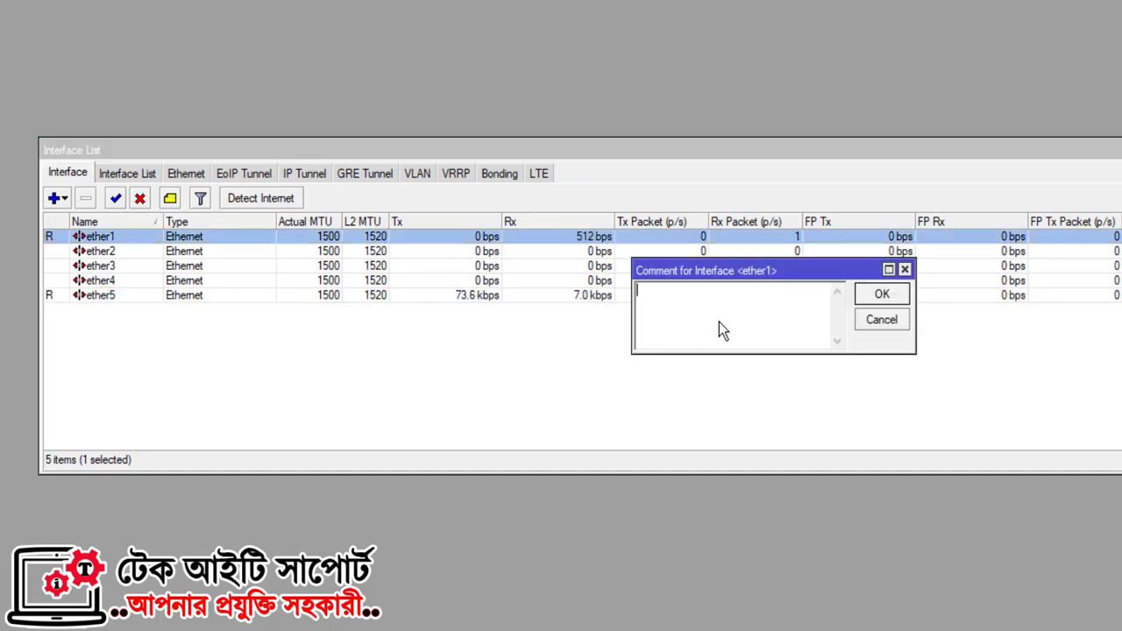
type("WAN")
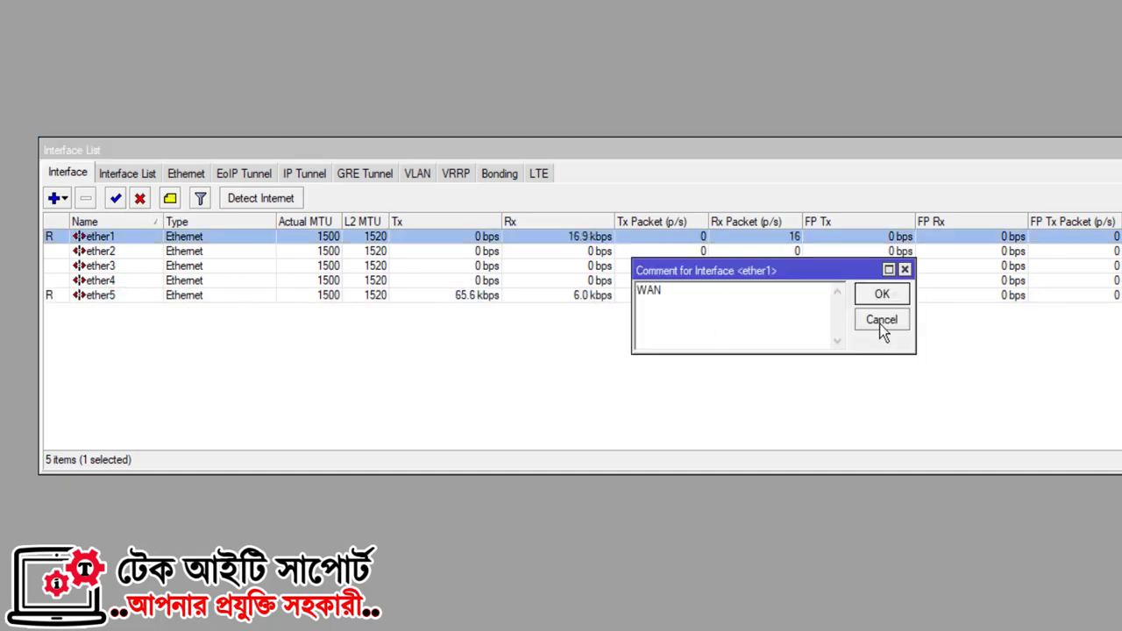
left_click(877, 296)
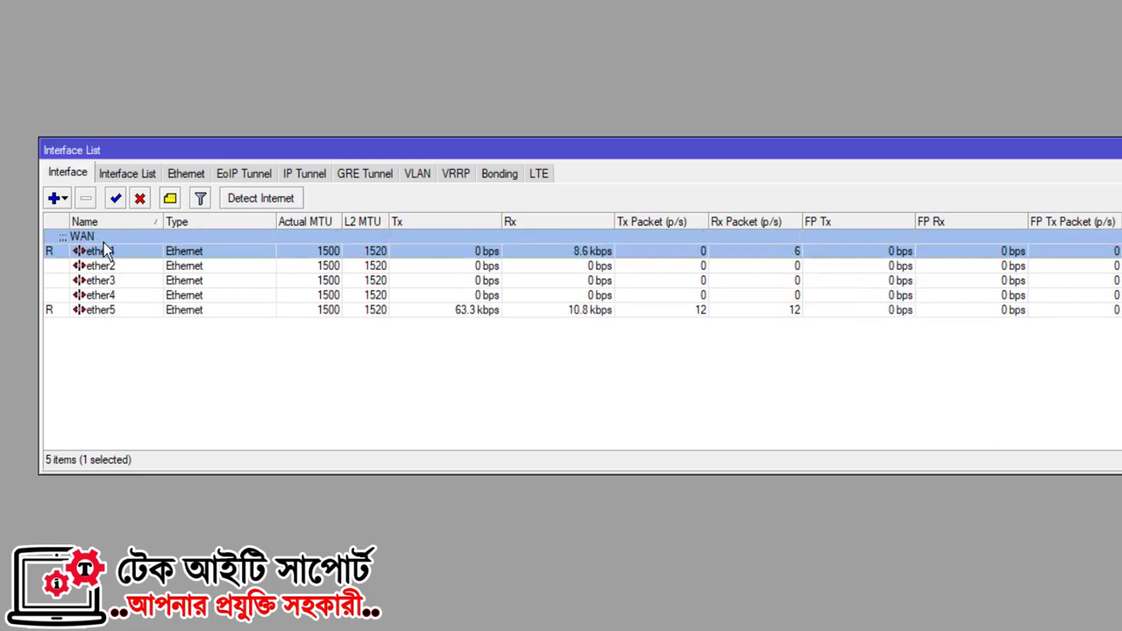
left_click(124, 310)
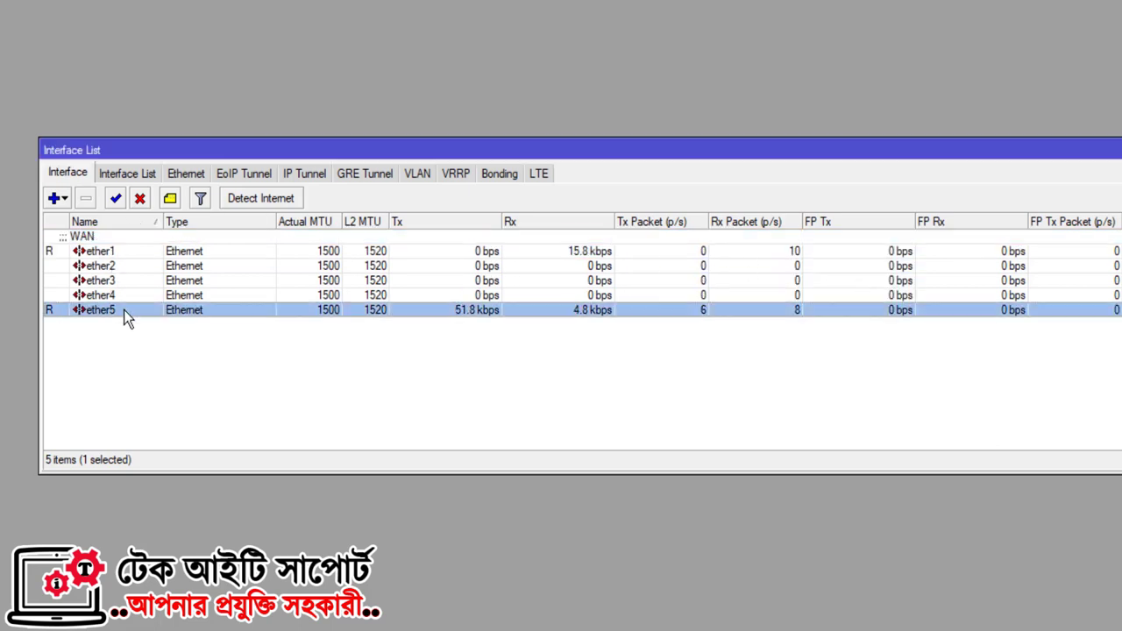
left_click(170, 198)
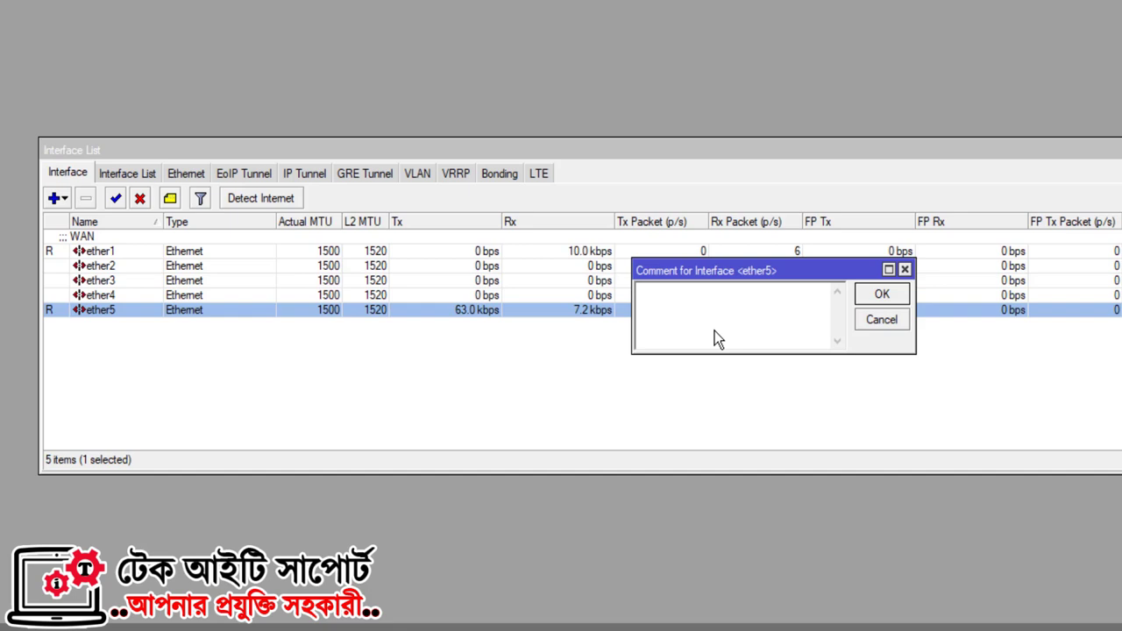
type("LAN")
left_click(879, 321)
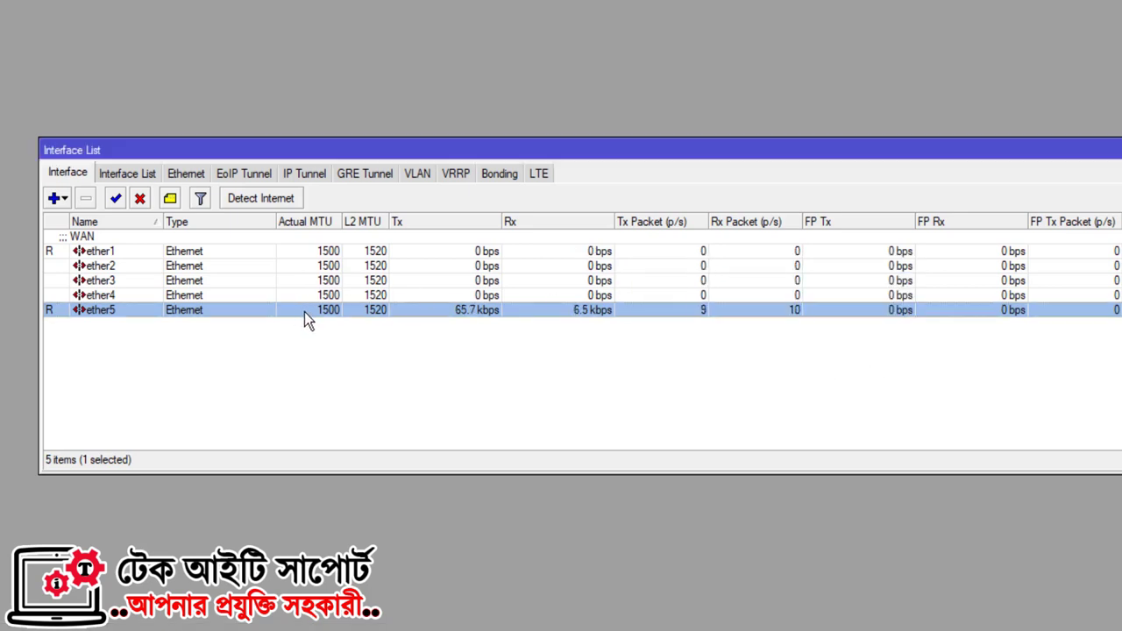
Label the ether5 interface with the comment LAN
left_click(169, 198)
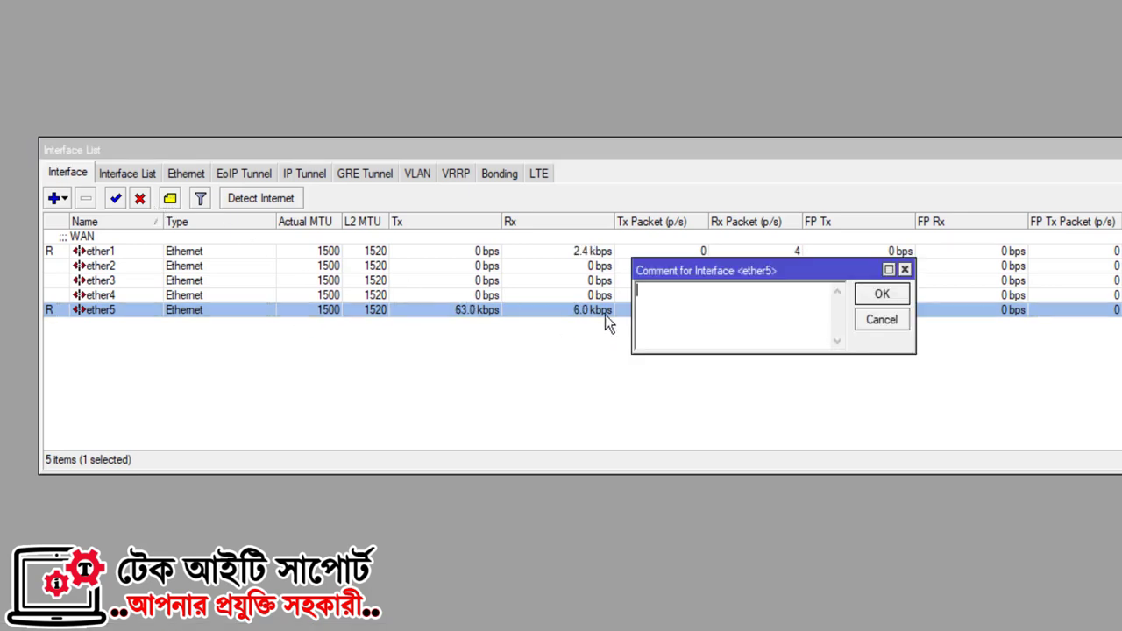
type("LAN")
left_click(882, 294)
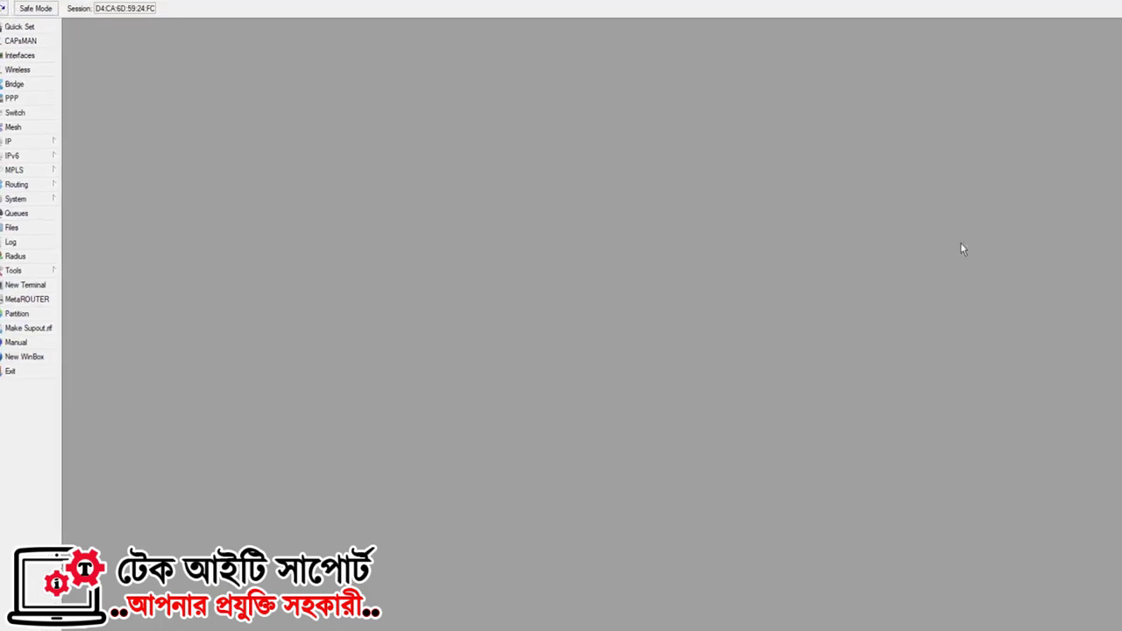
Open the router's IP address list
key("F9")
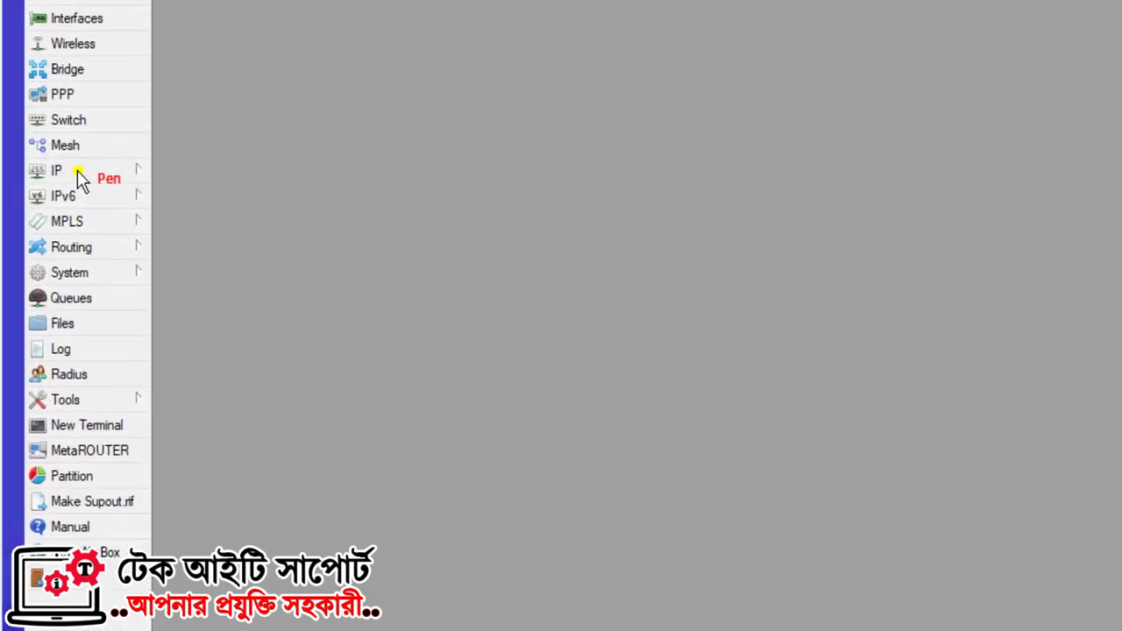
key("Escape")
left_click(128, 172)
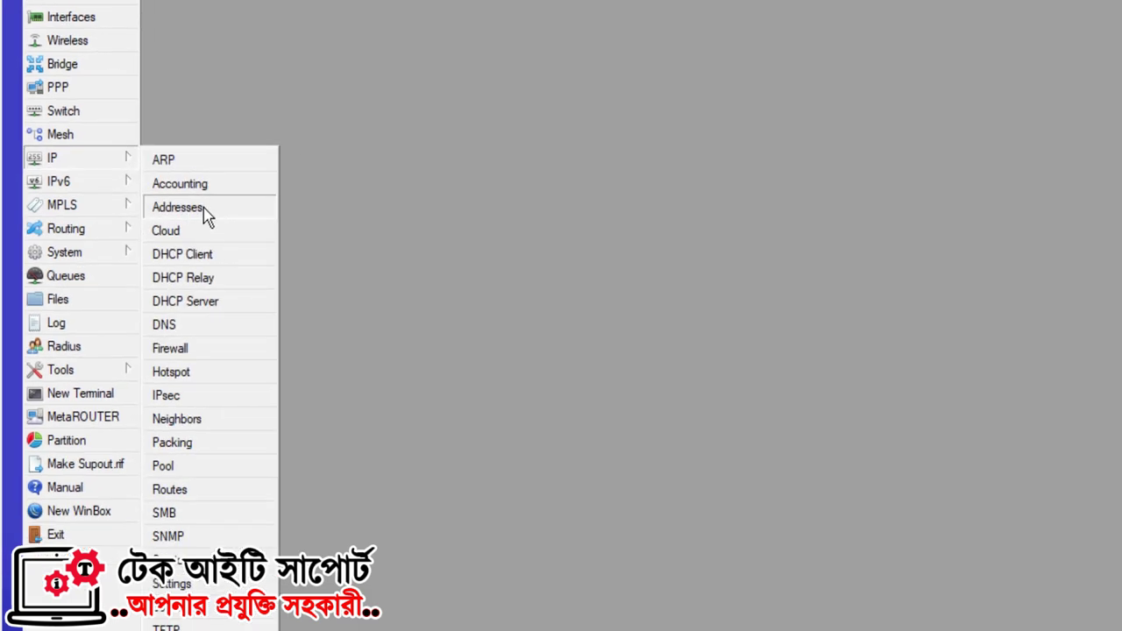
left_click(178, 208)
left_click_drag(534, 263, 565, 263)
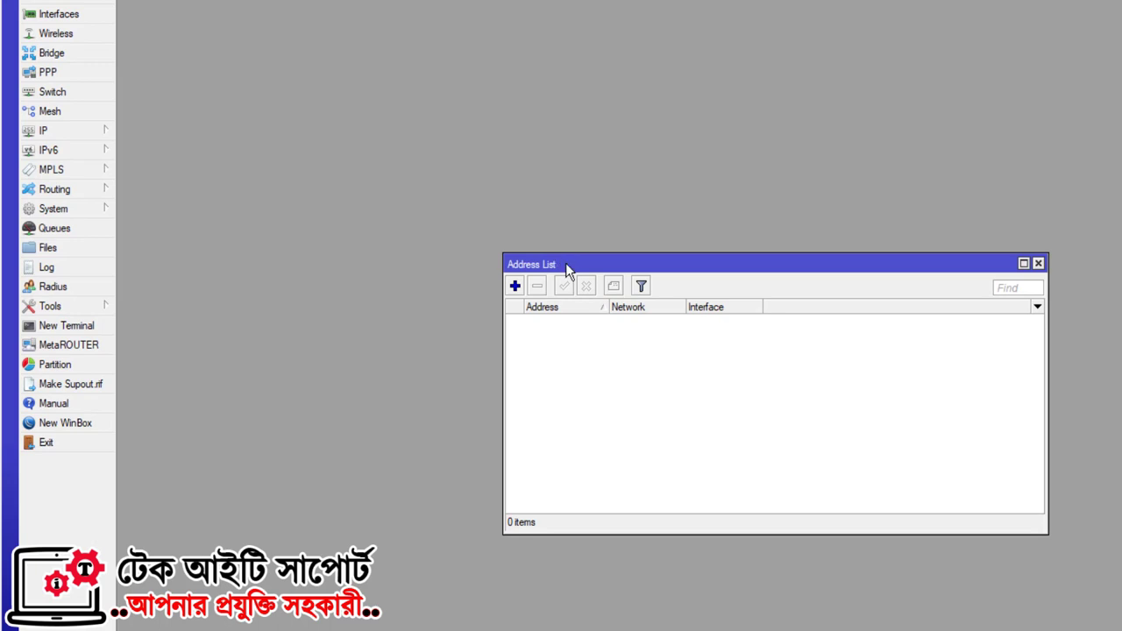
Add the IP address 10.0.200.50/24 on interface ether1
left_click(515, 286)
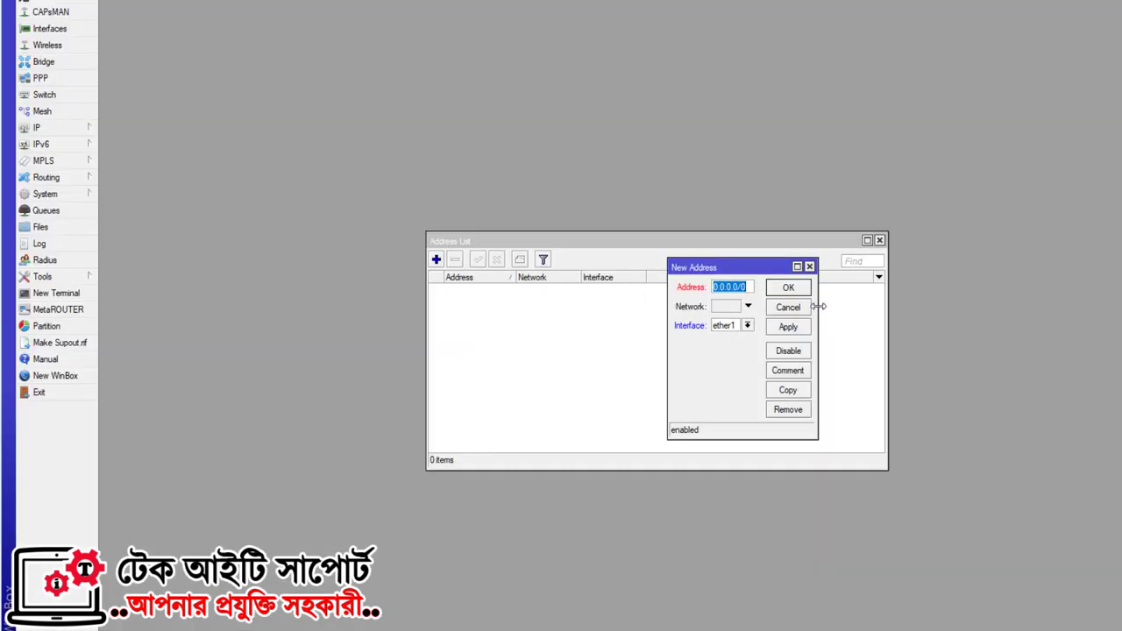
left_click_drag(816, 306, 994, 306)
type("10.")
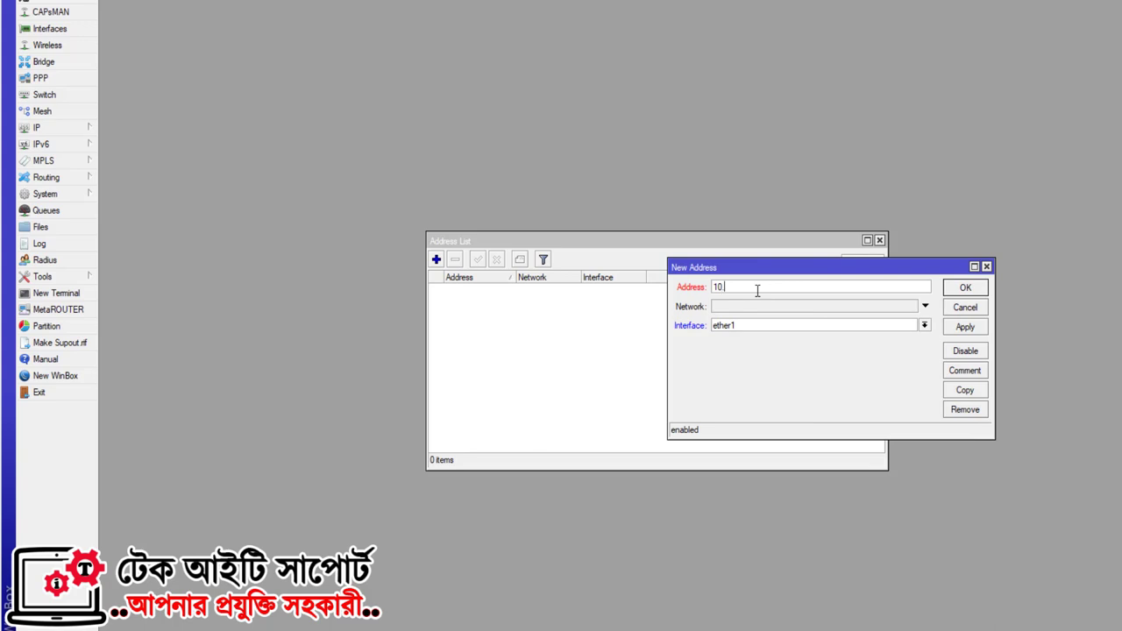
type("0.2")
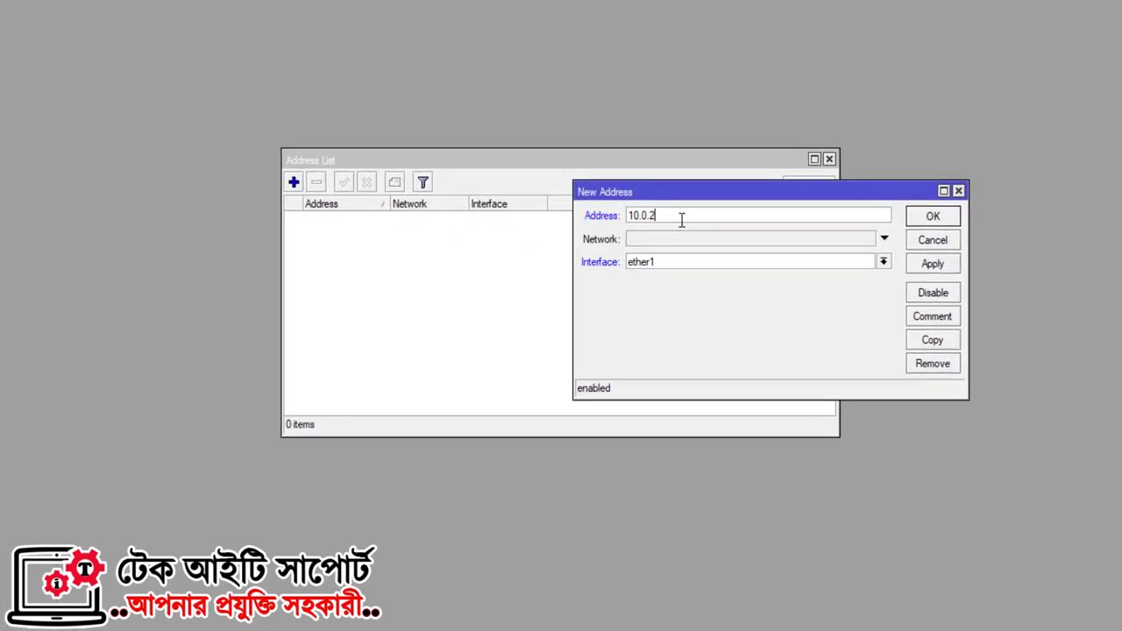
type("00.50/24")
left_click(715, 262)
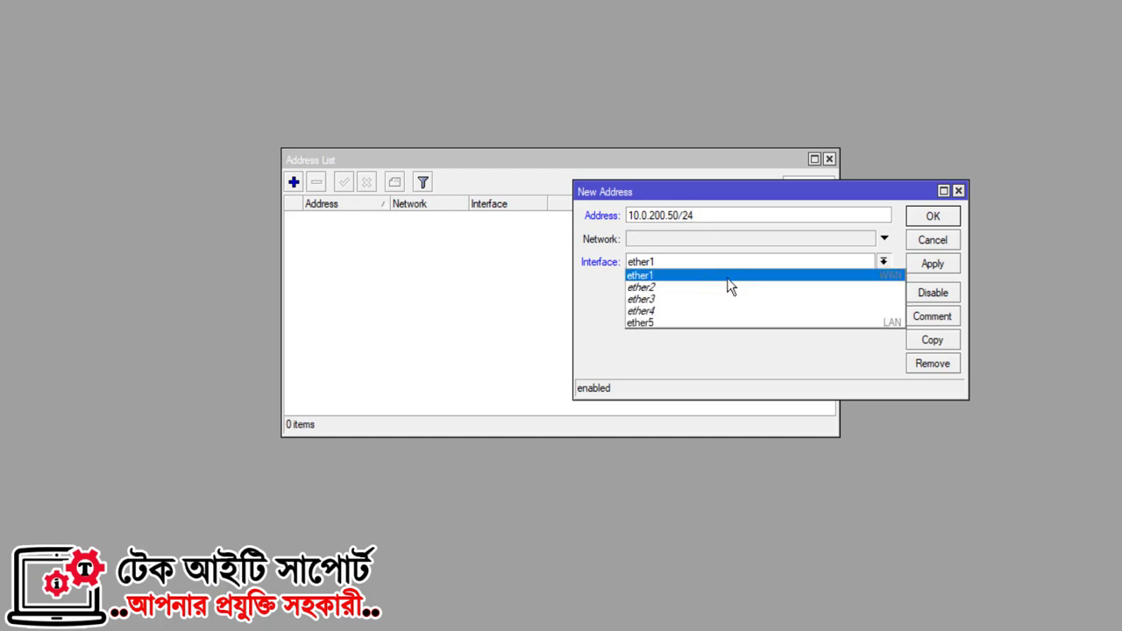
left_click(729, 286)
left_click(920, 267)
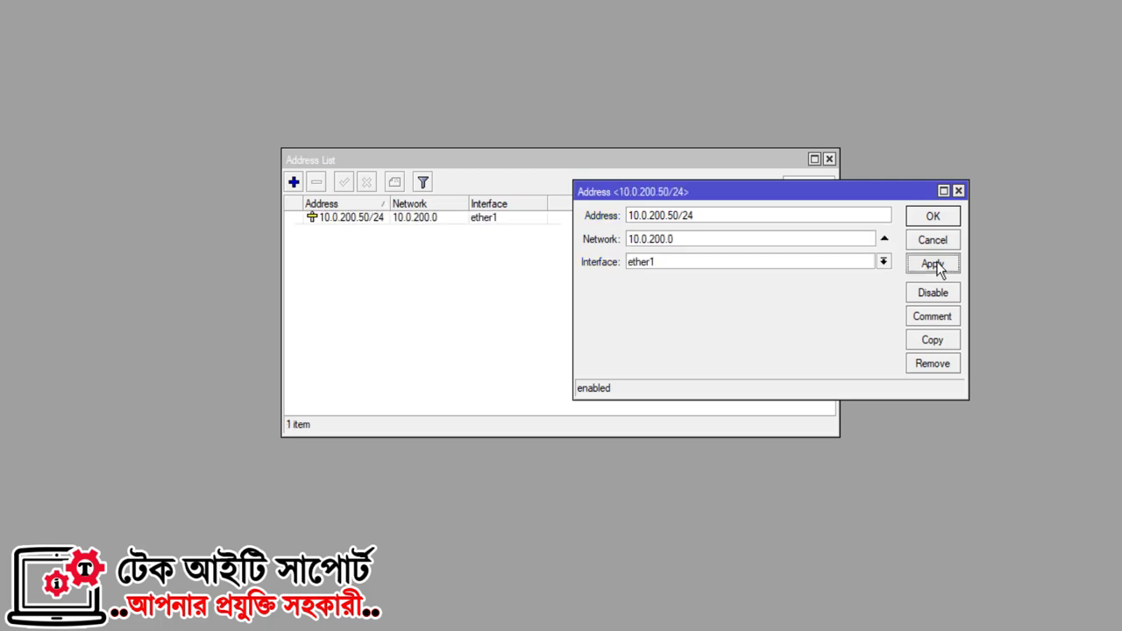
left_click(936, 217)
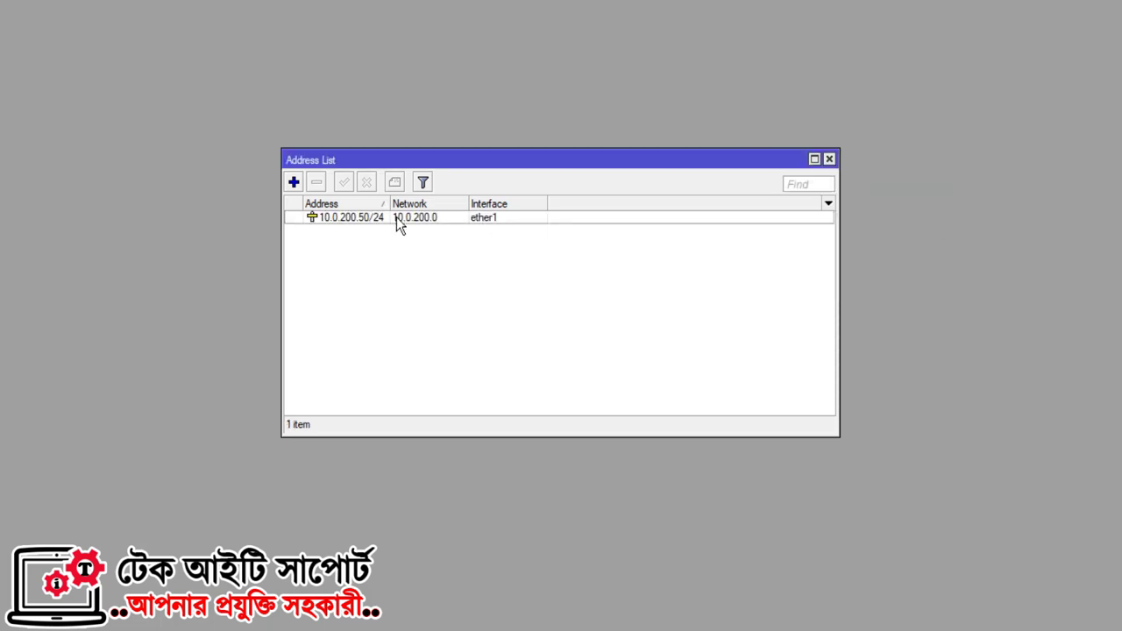
Widen the Address column and add the comment WAN to the 10.0.200.50/24 address
left_click_drag(391, 211, 411, 207)
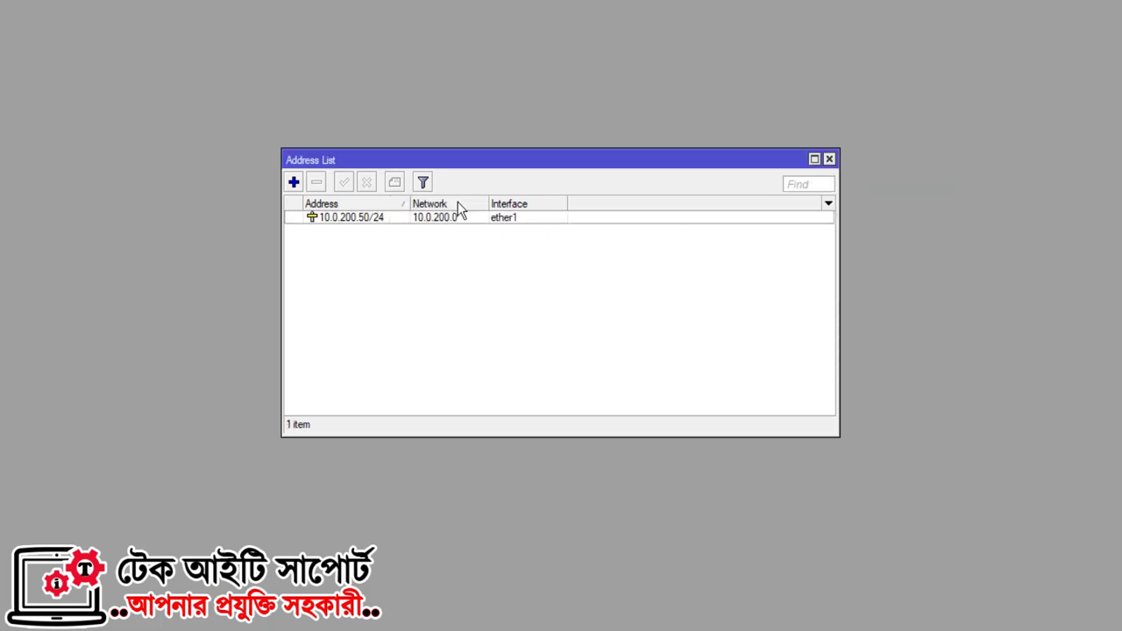
left_click(339, 221)
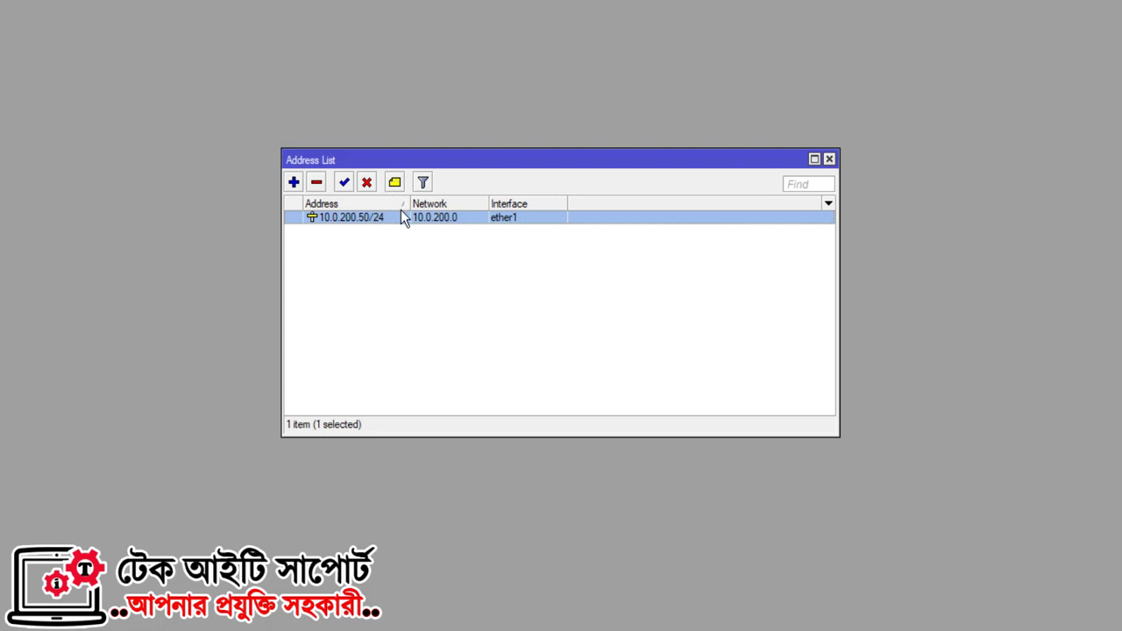
left_click(394, 182)
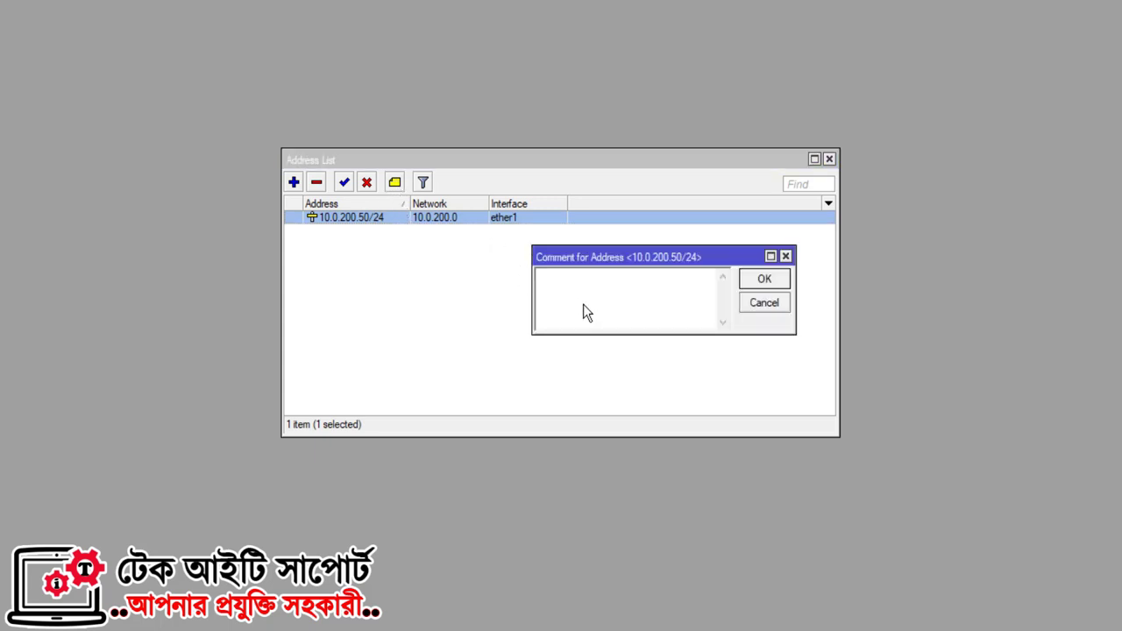
type("WAN")
left_click(764, 278)
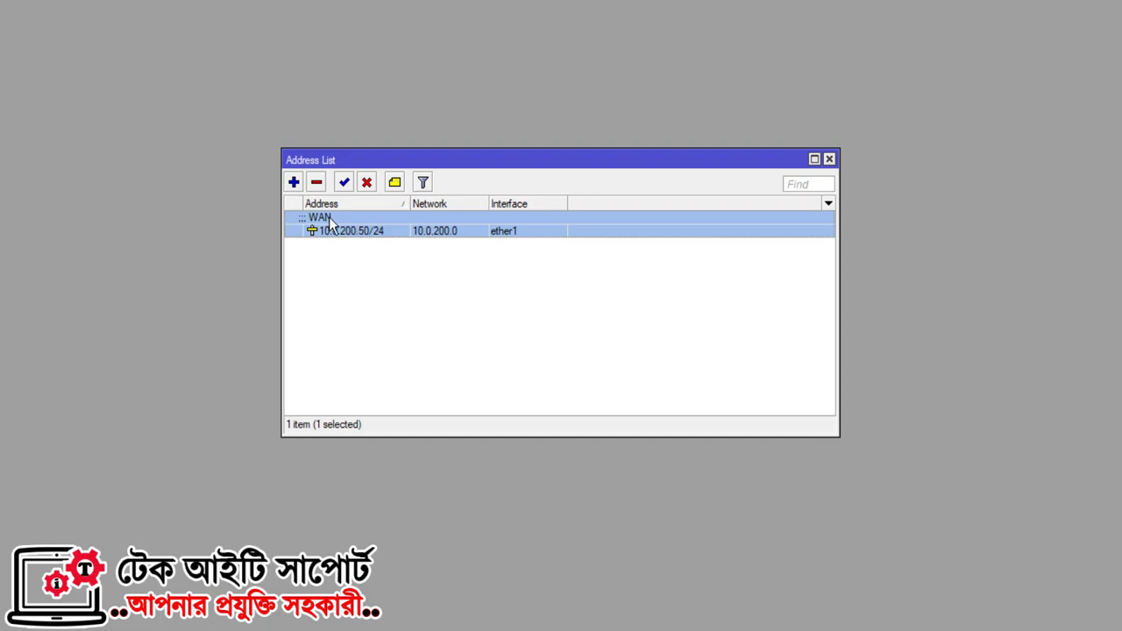
Add the IP address 192.168.1.1/24 on interface ether5
left_click(294, 181)
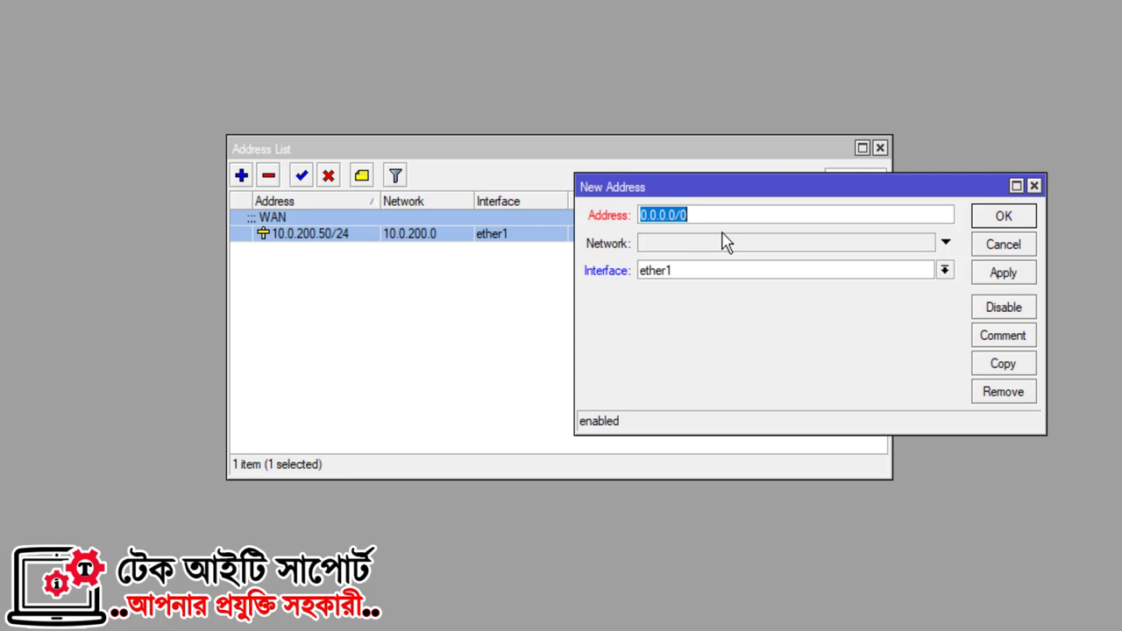
key("BackSpace")
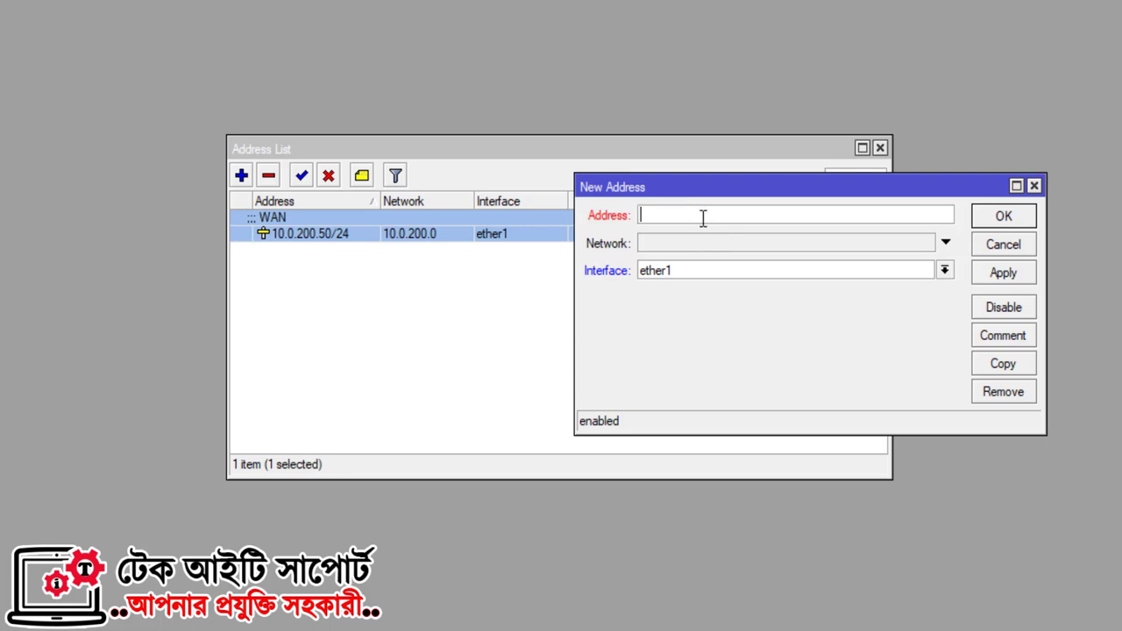
type("192.168.1")
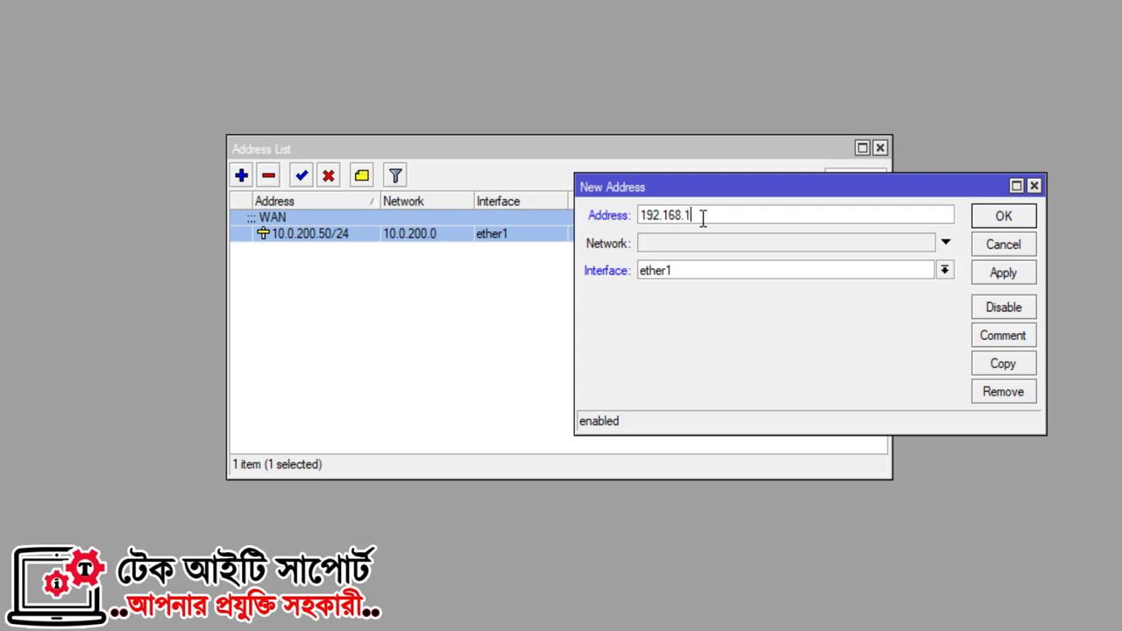
type(".1724")
left_click(766, 275)
left_click(770, 342)
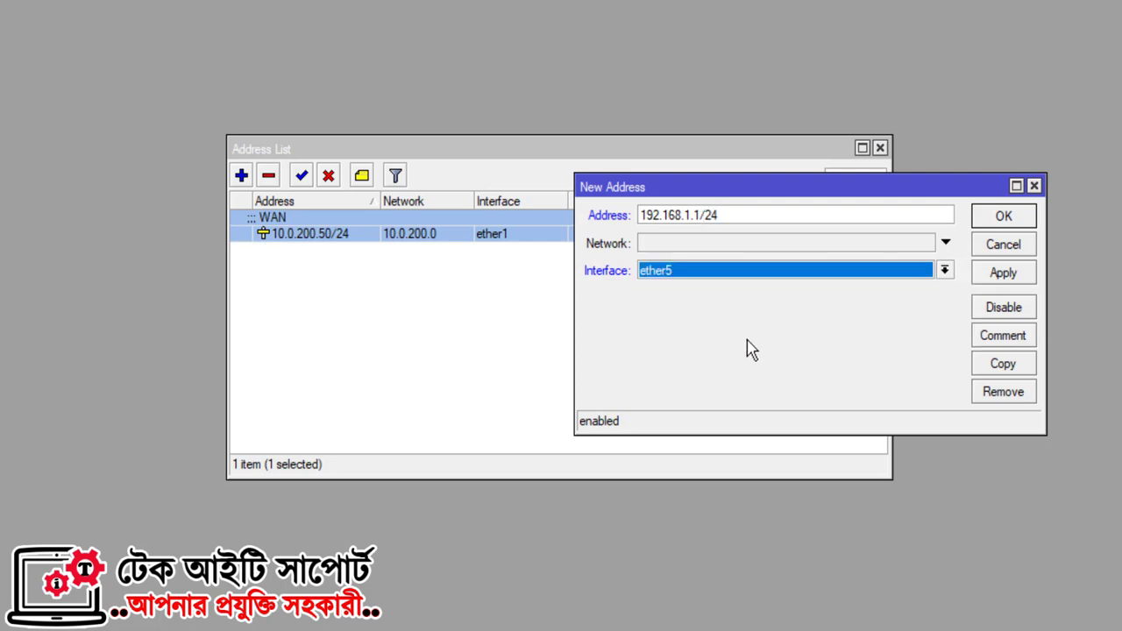
left_click(994, 273)
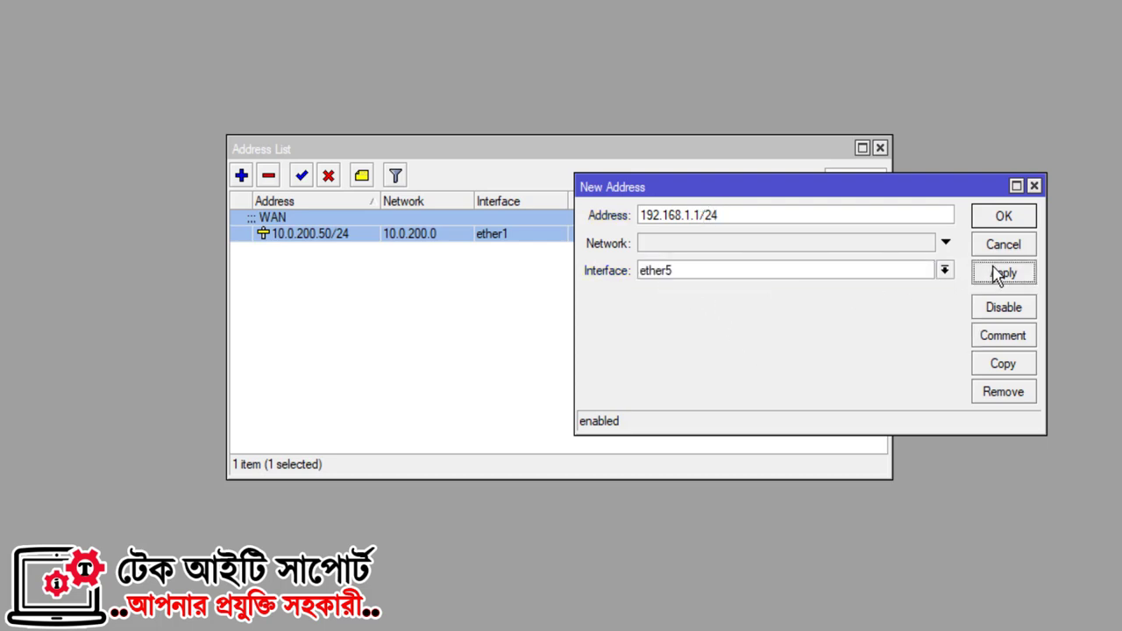
left_click(1003, 217)
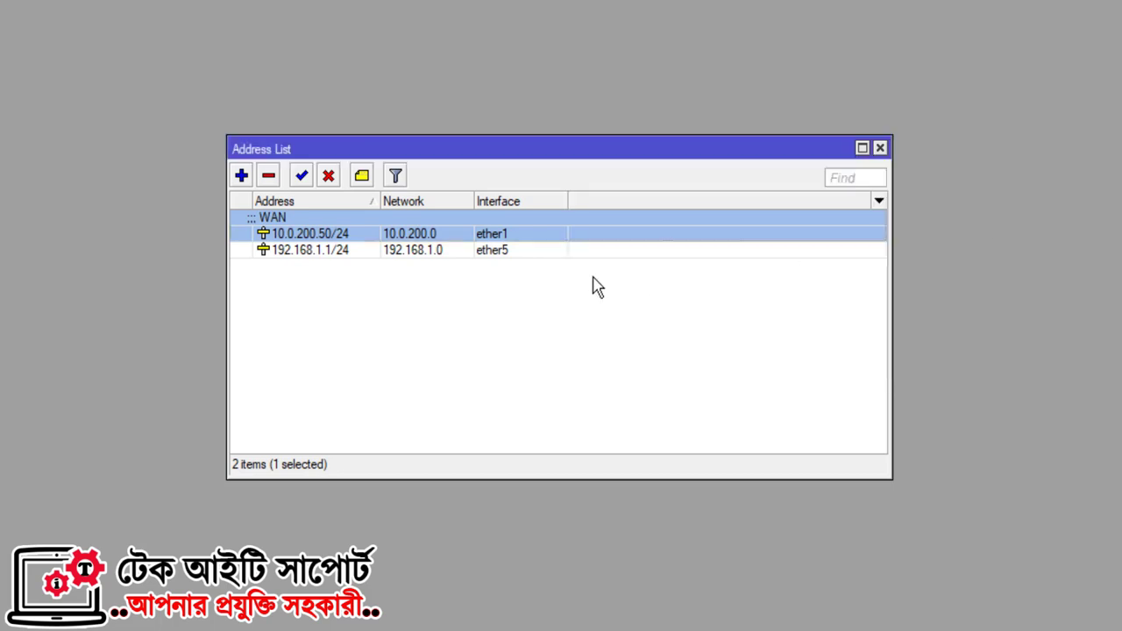
Add the comment LAN to the 192.168.1.1/24 address on ether5
left_click(318, 253)
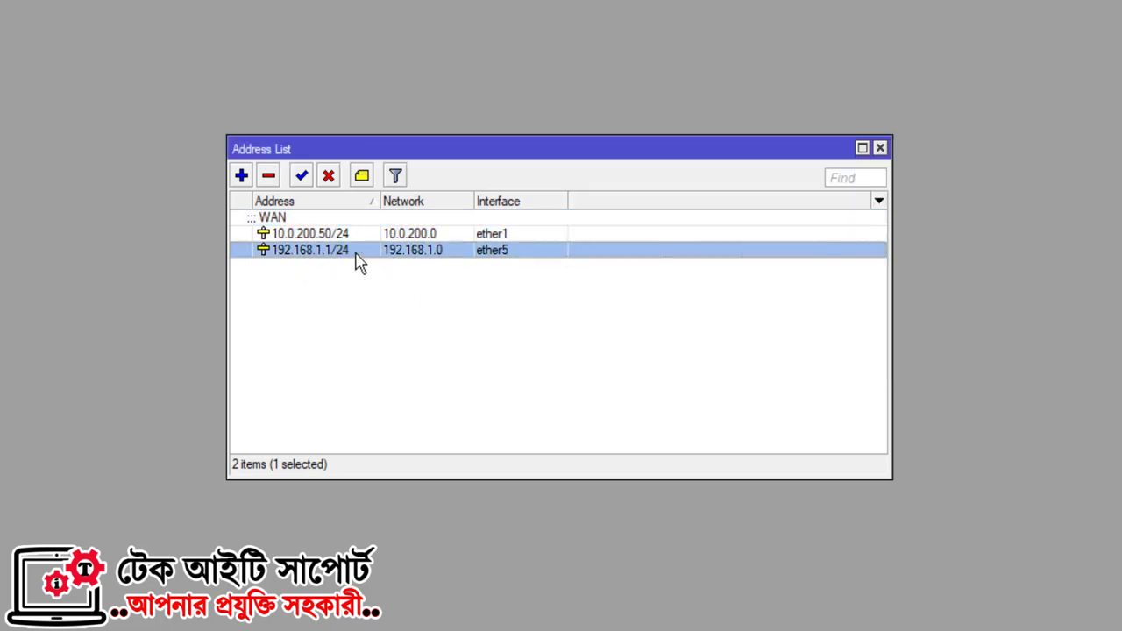
left_click(363, 180)
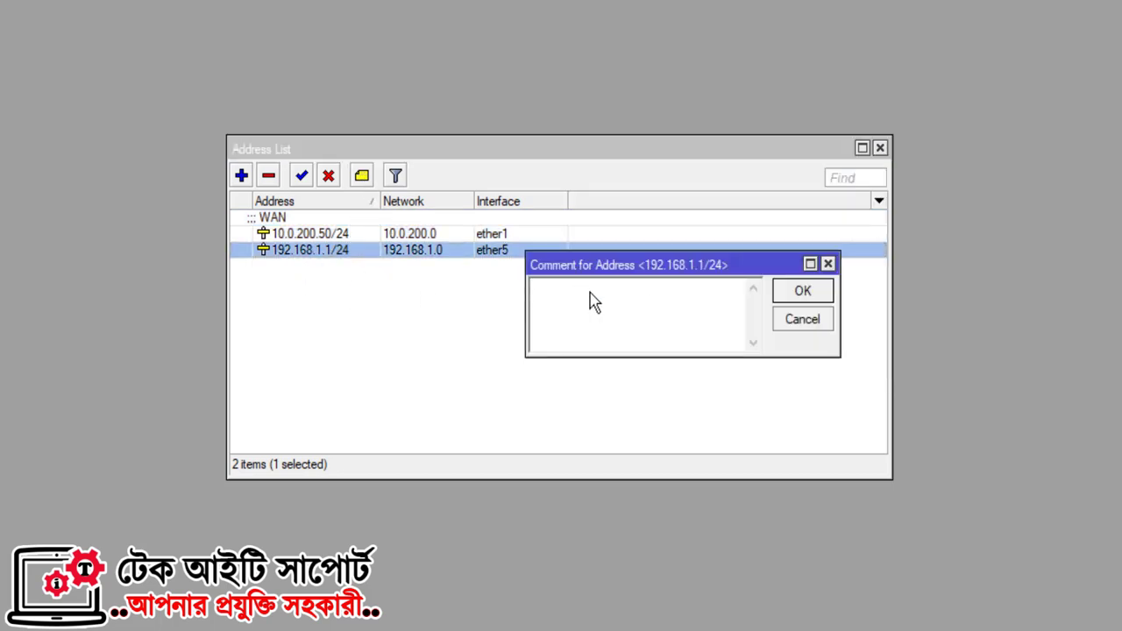
type("LAN")
left_click(804, 294)
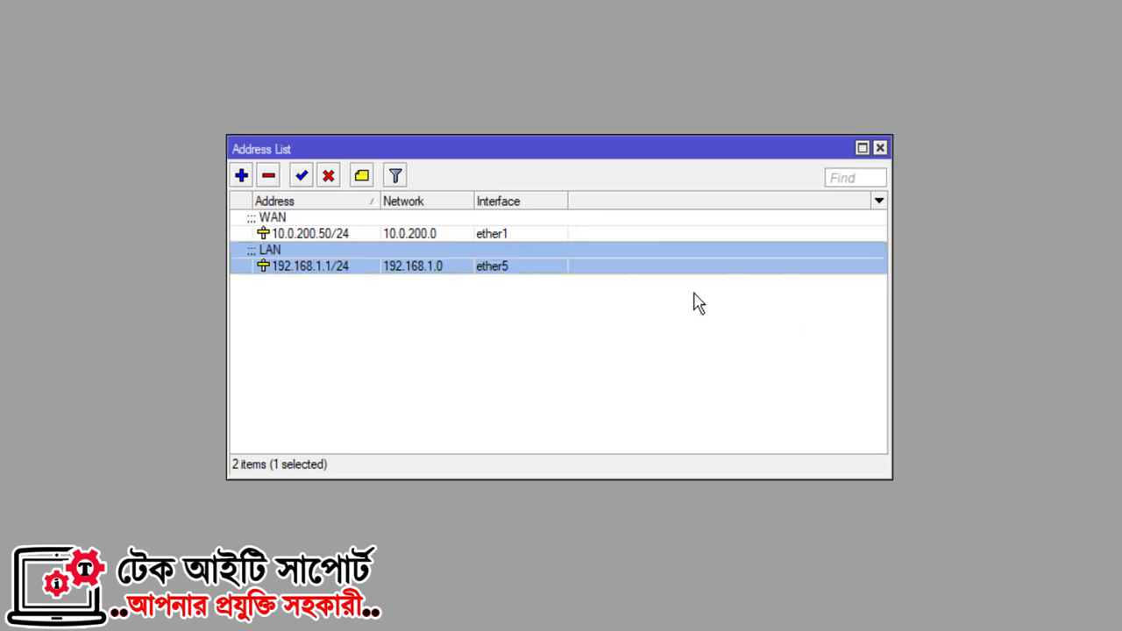
left_click(359, 235)
left_click(357, 265)
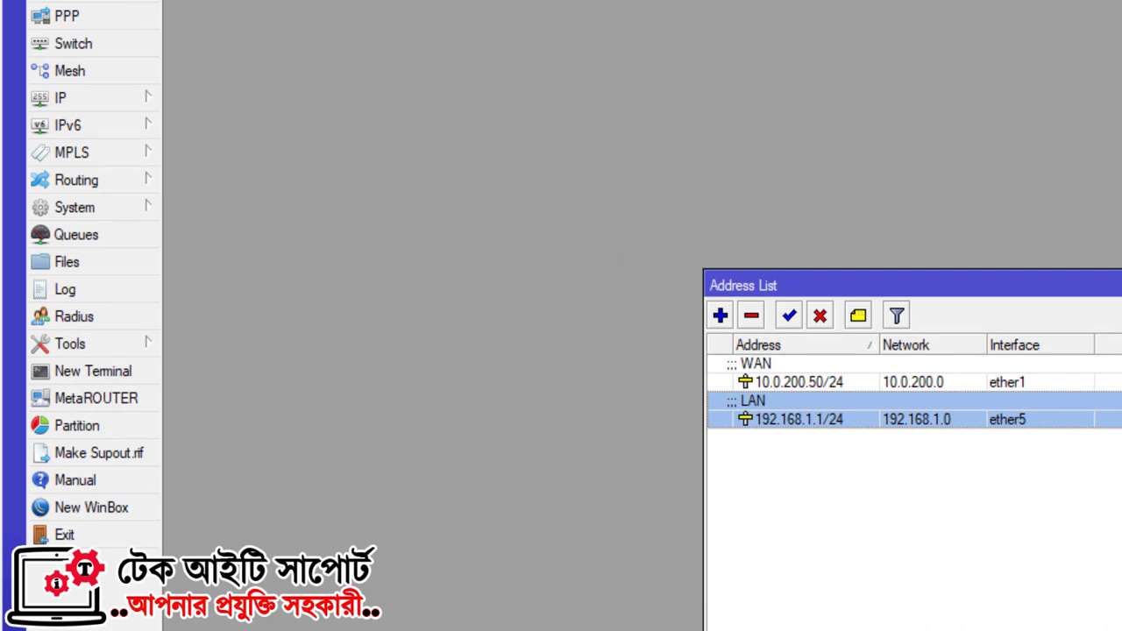
Open a new router terminal and ping 8.8.8.8 to test internet connectivity
left_click_drag(1088, 283, 870, 261)
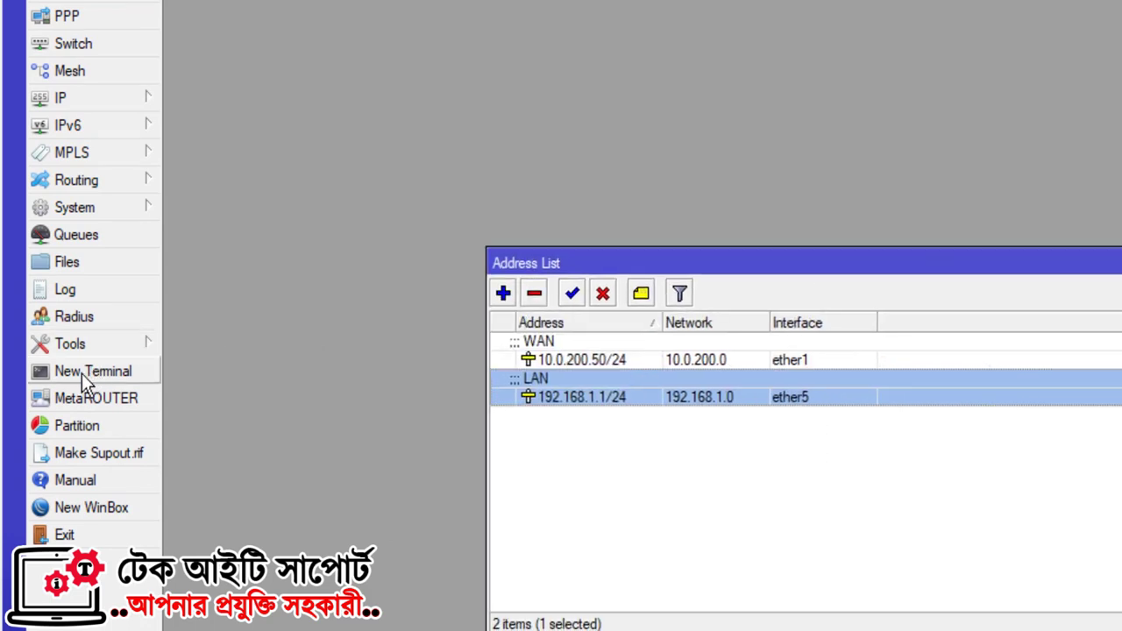
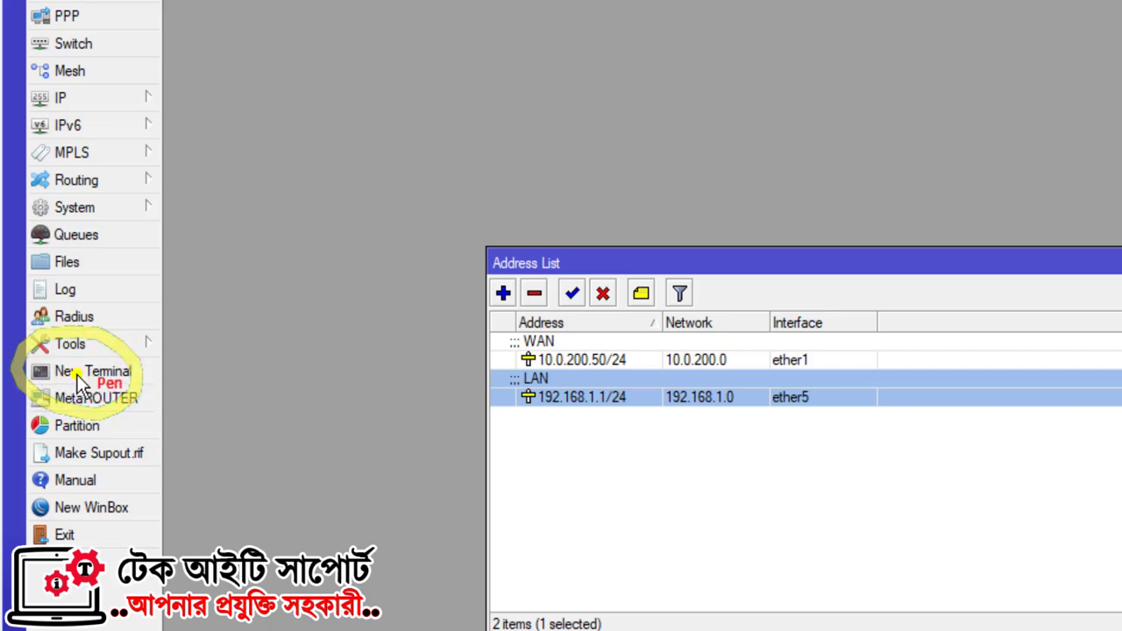
left_click(81, 379)
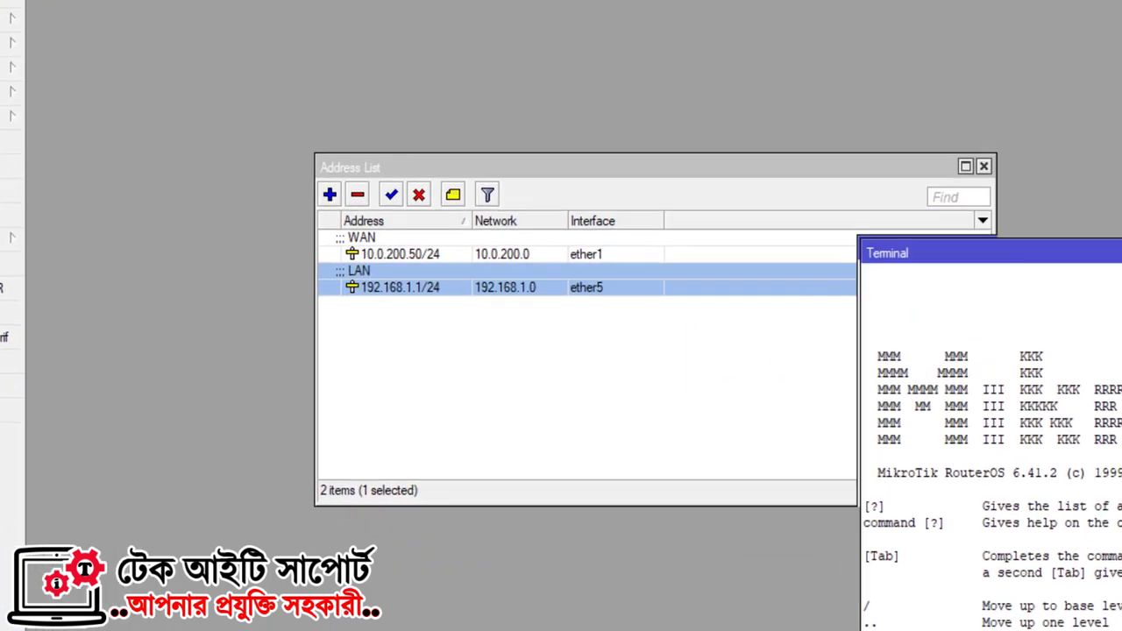
type("PING")
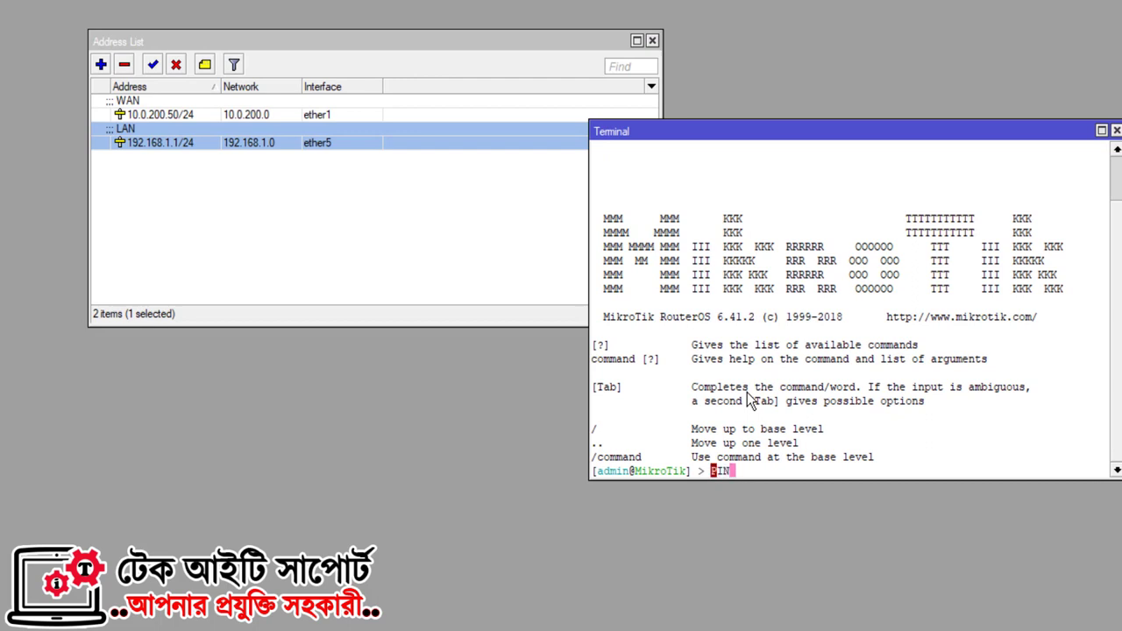
key("BackSpace")
key("BackSpace")
key("BackSpace")
key("BackSpace")
key("BackSpace")
type("ping 8.8.8.8")
key("Return")
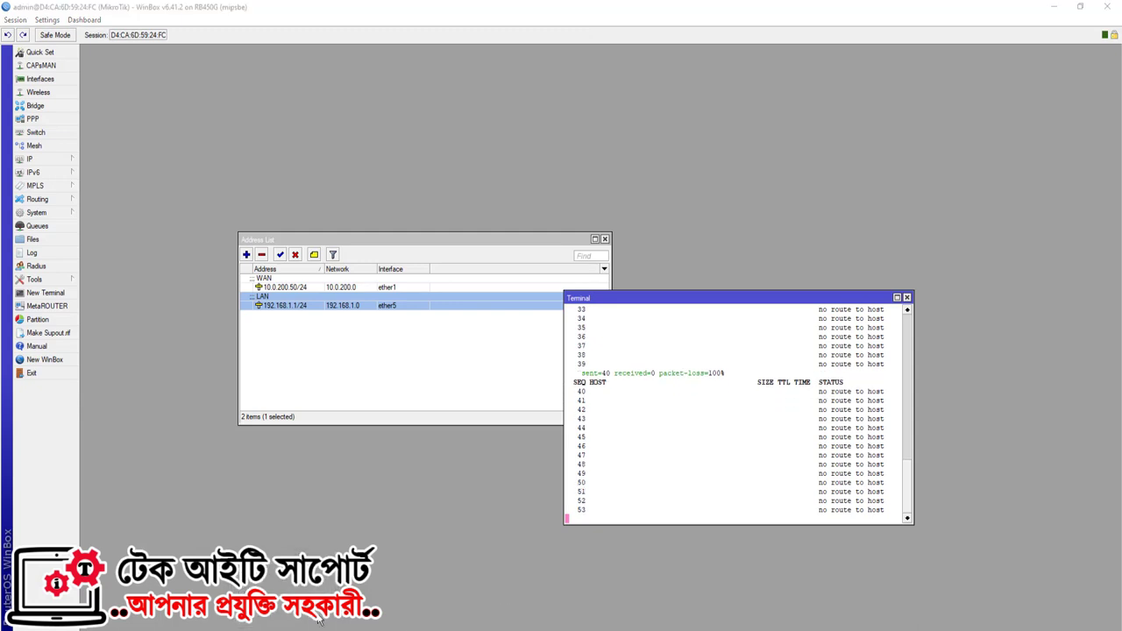
Switch to the Notepad checklist, highlight its DNS, Gateway and NAT items one after another, and minimize it
key("alt+Tab")
left_click_drag(718, 367, 488, 252)
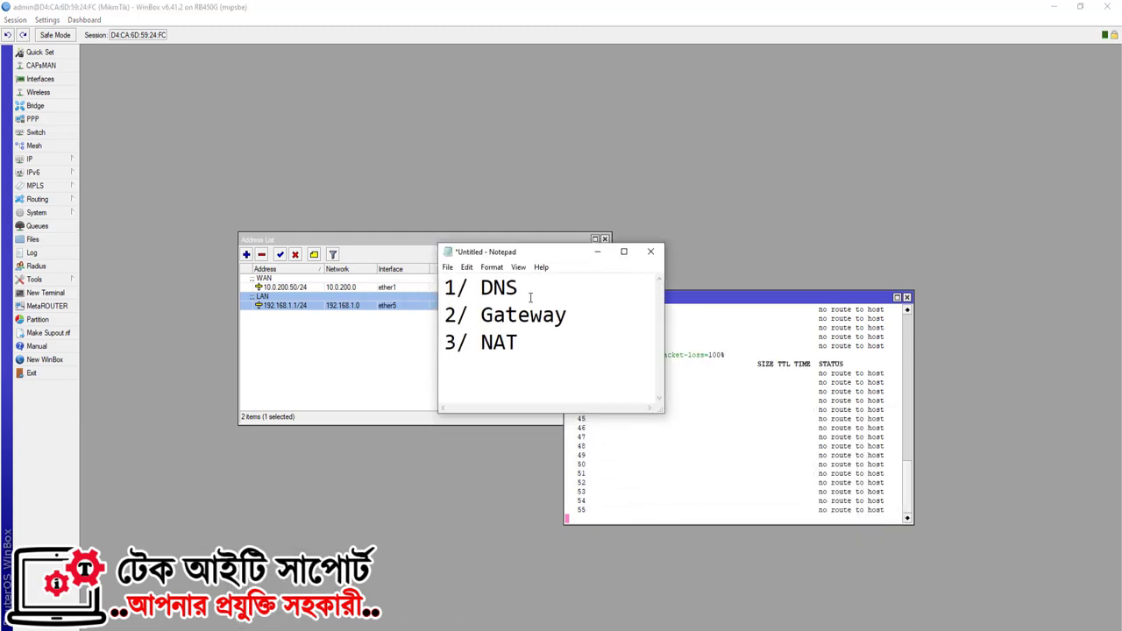
left_click_drag(469, 289, 533, 292)
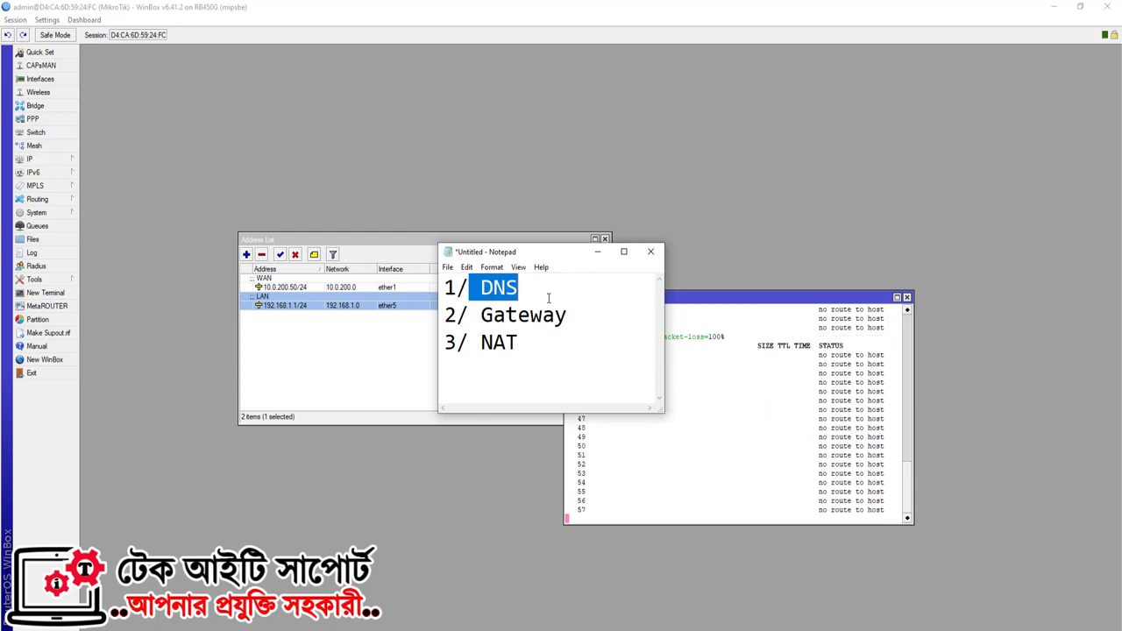
left_click_drag(470, 316, 594, 317)
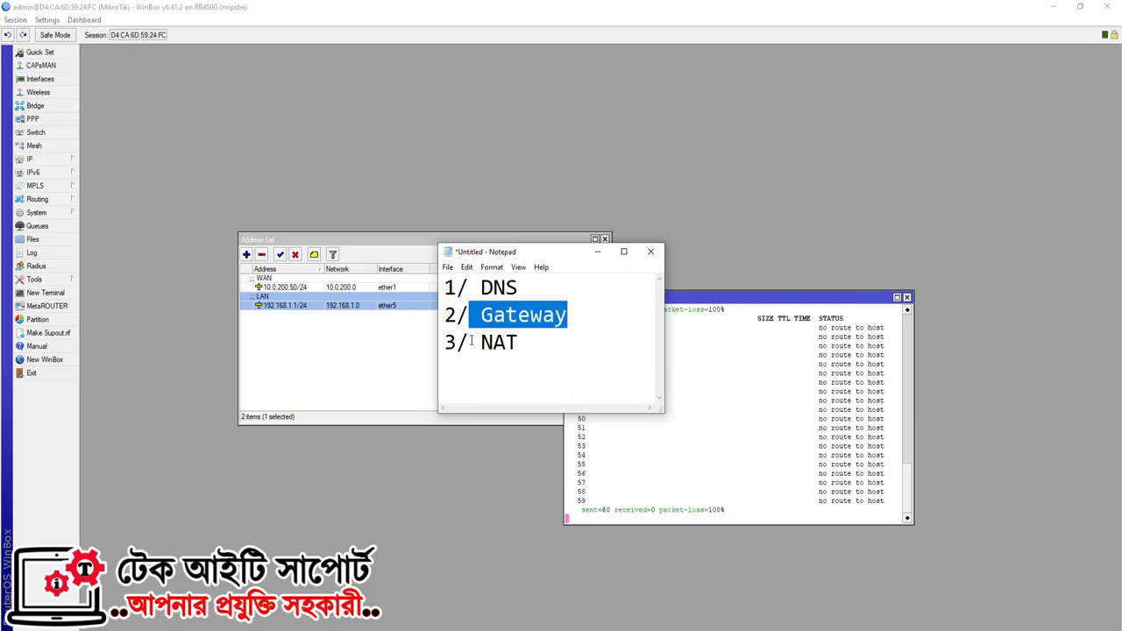
left_click_drag(471, 342, 606, 341)
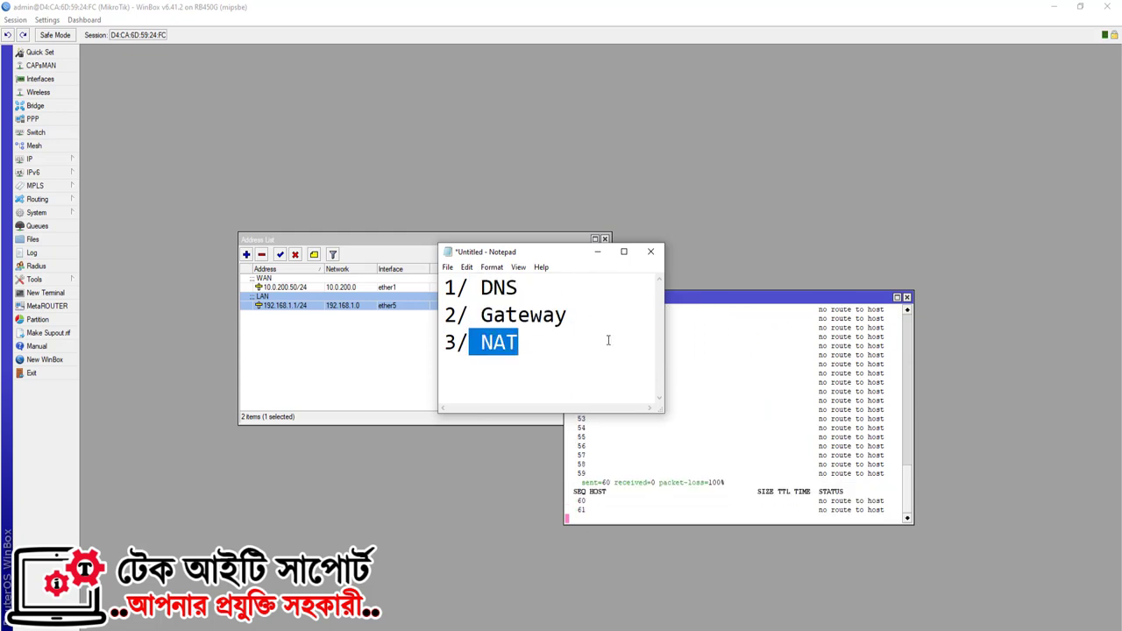
left_click(596, 256)
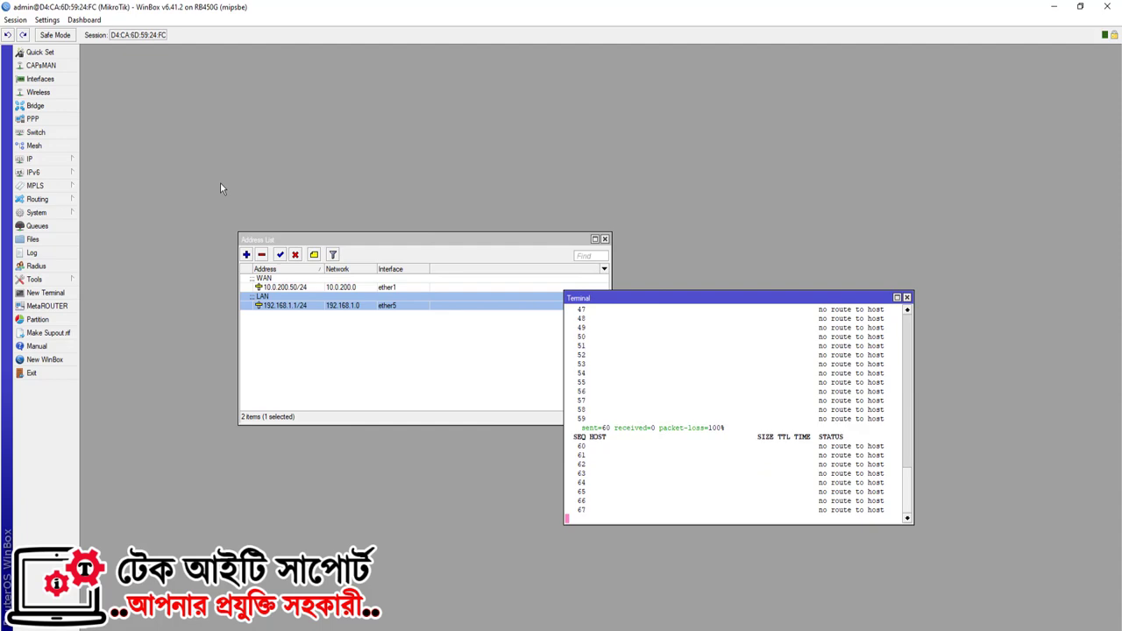
Set the router's DNS servers to 8.8.8.8 and 4.2.2.2 and save the DNS settings
key("ctrl+2")
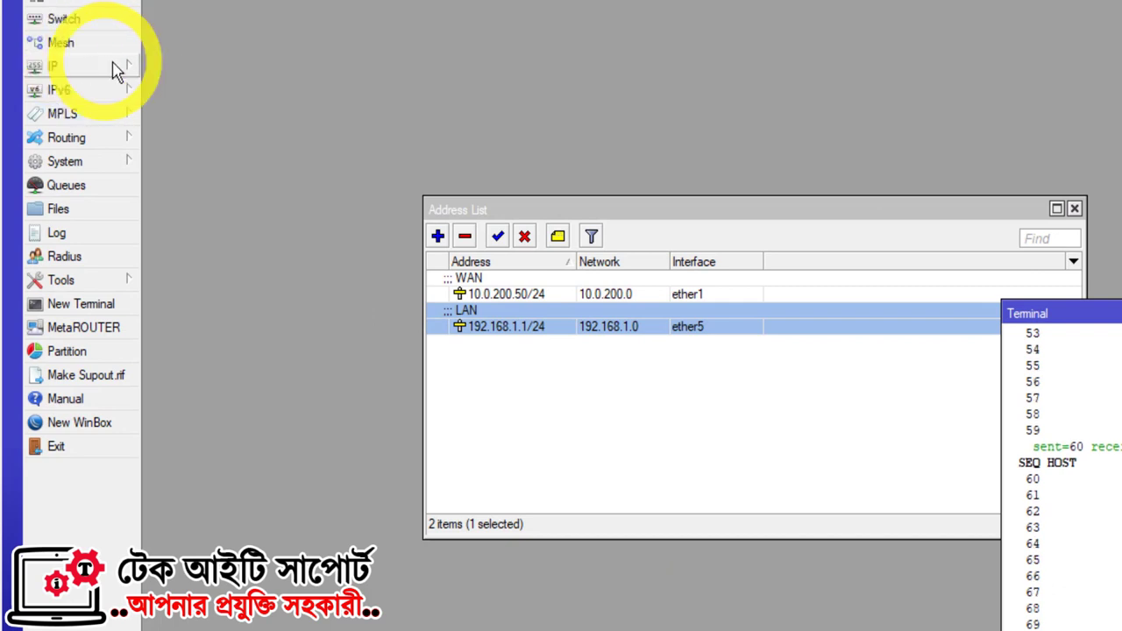
left_click(123, 71)
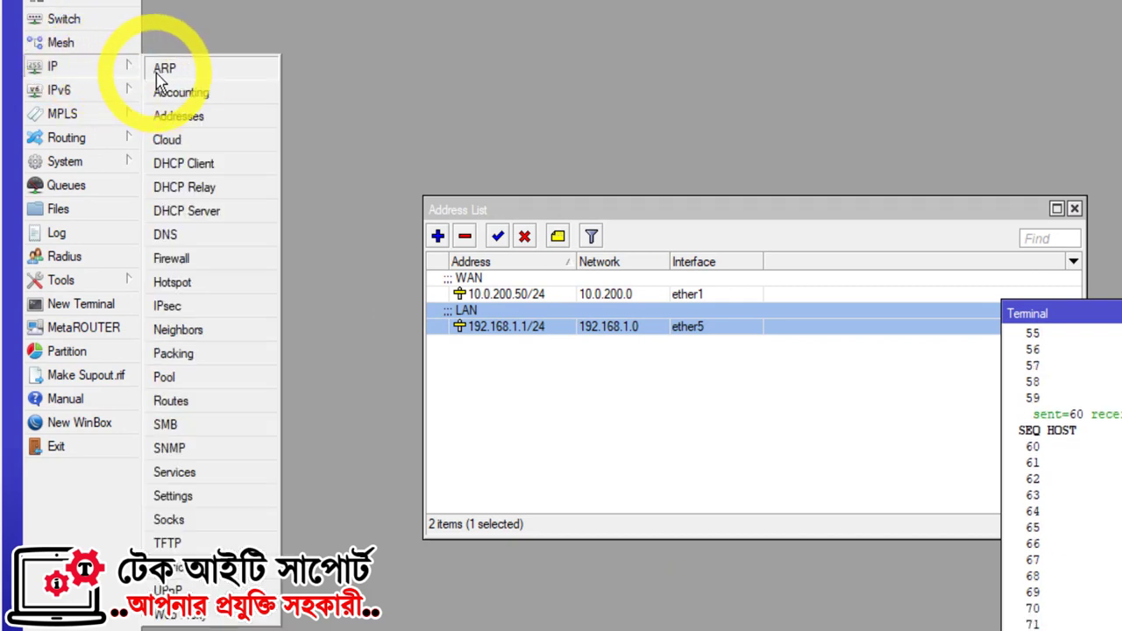
left_click(182, 237)
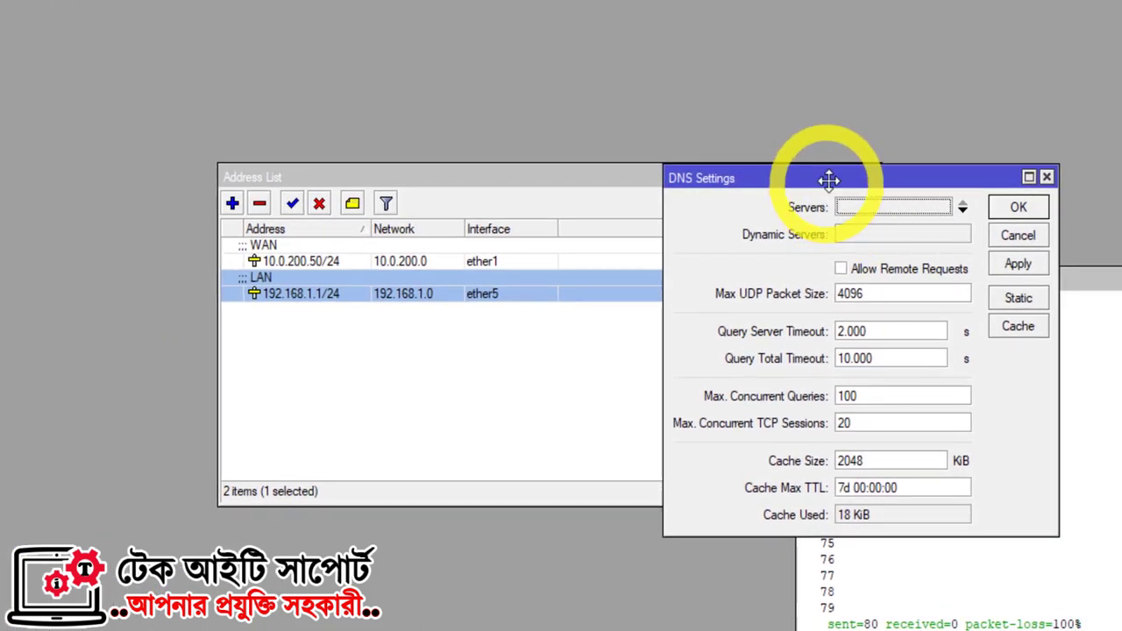
left_click_drag(827, 187, 872, 151)
left_click(909, 178)
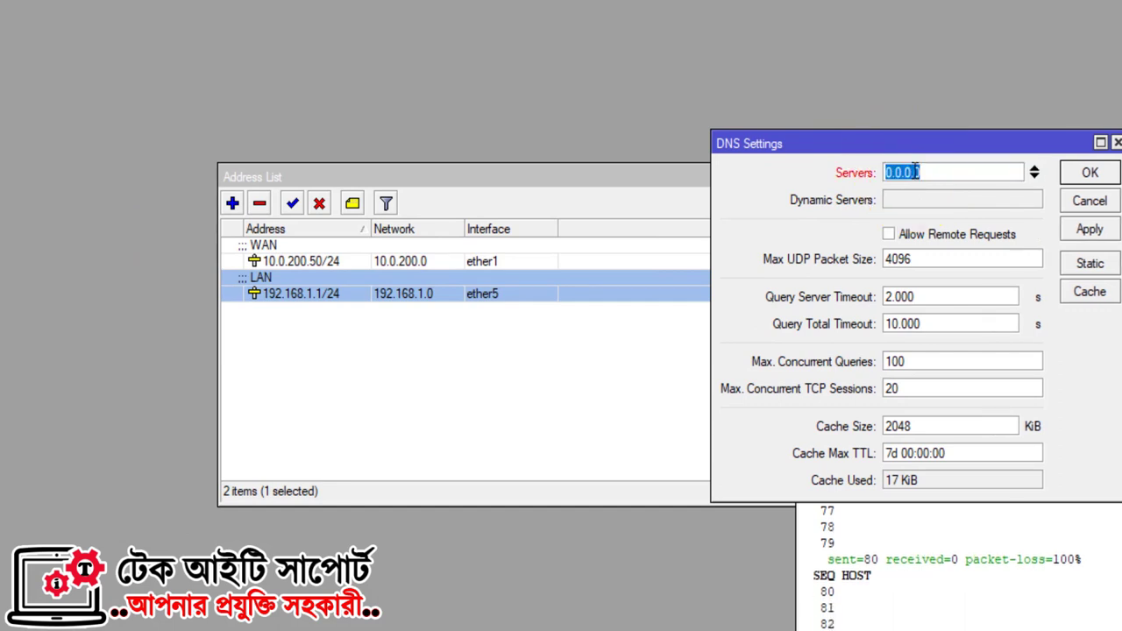
type("8.8.8.8")
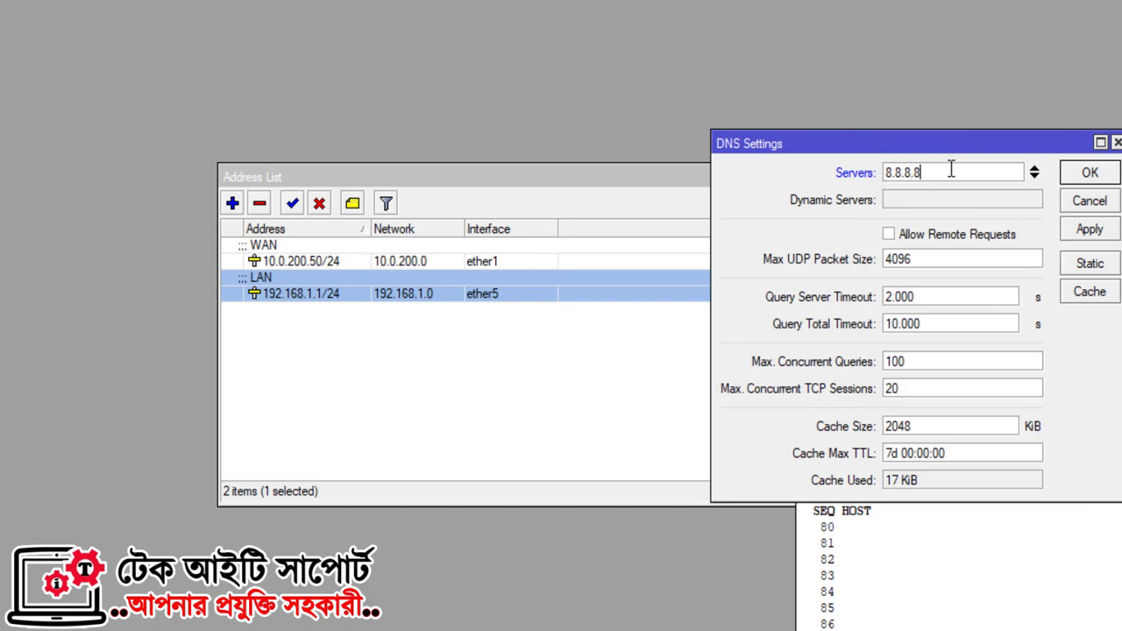
left_click(1034, 175)
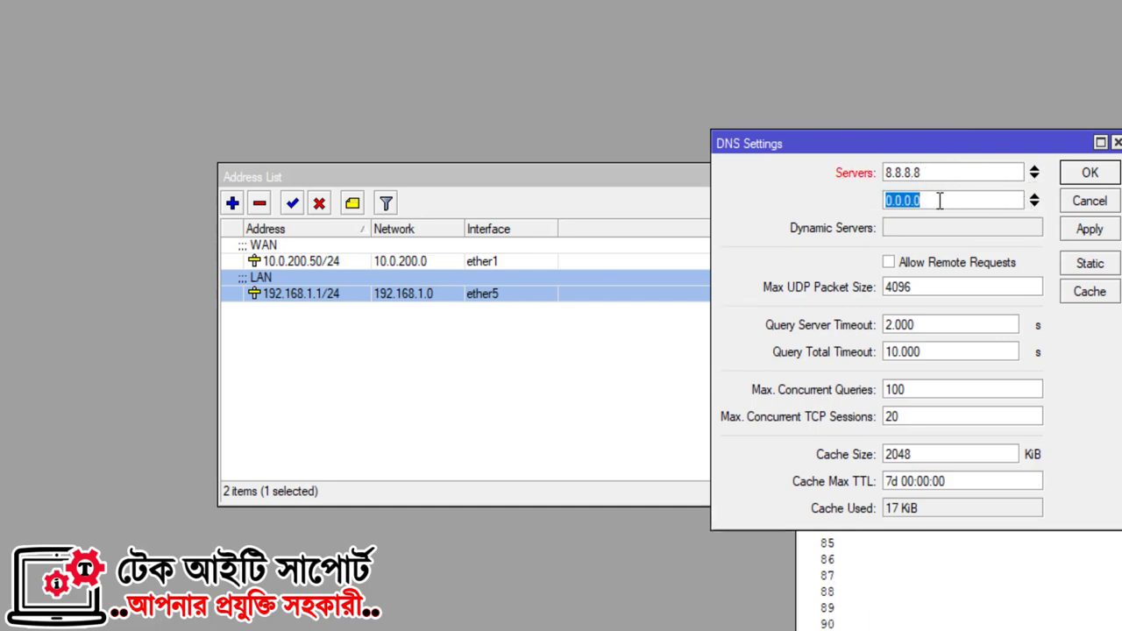
type("4.2.2.2")
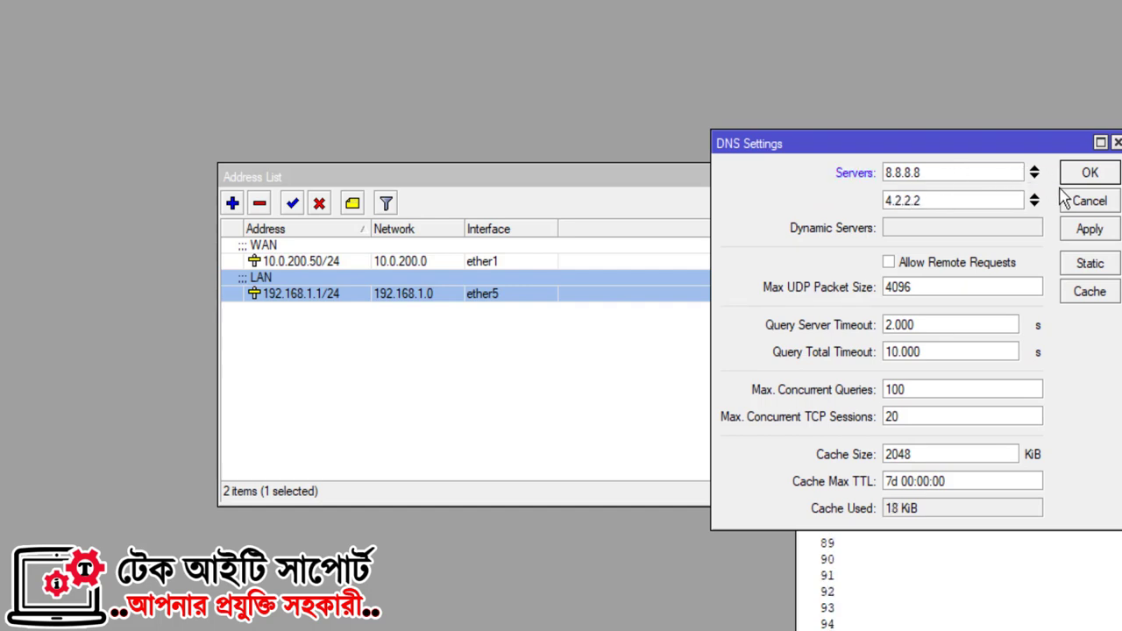
left_click(1085, 231)
left_click(1087, 176)
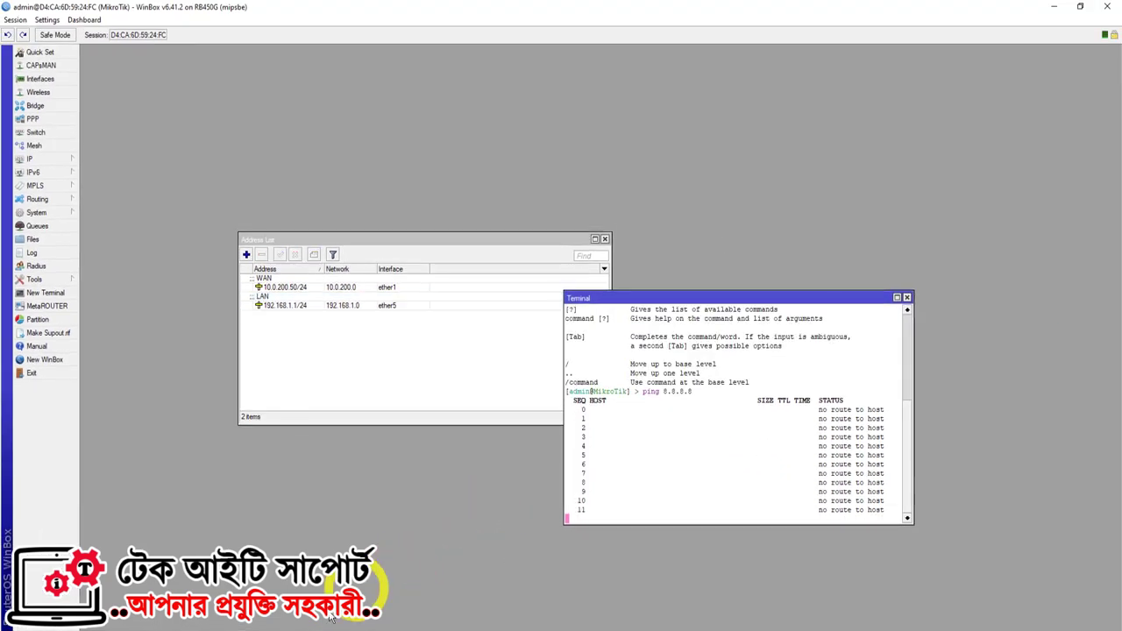
Bring the Notepad checklist back up, highlight its NAT item, and minimize it
left_click(303, 627)
left_click(514, 349)
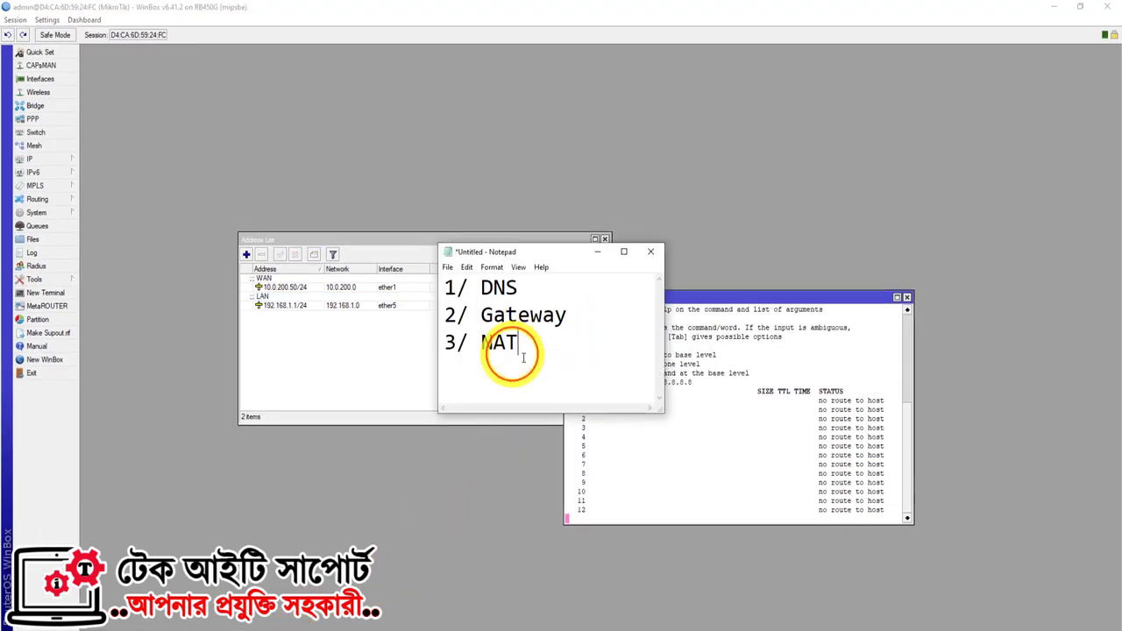
left_click_drag(484, 346, 512, 347)
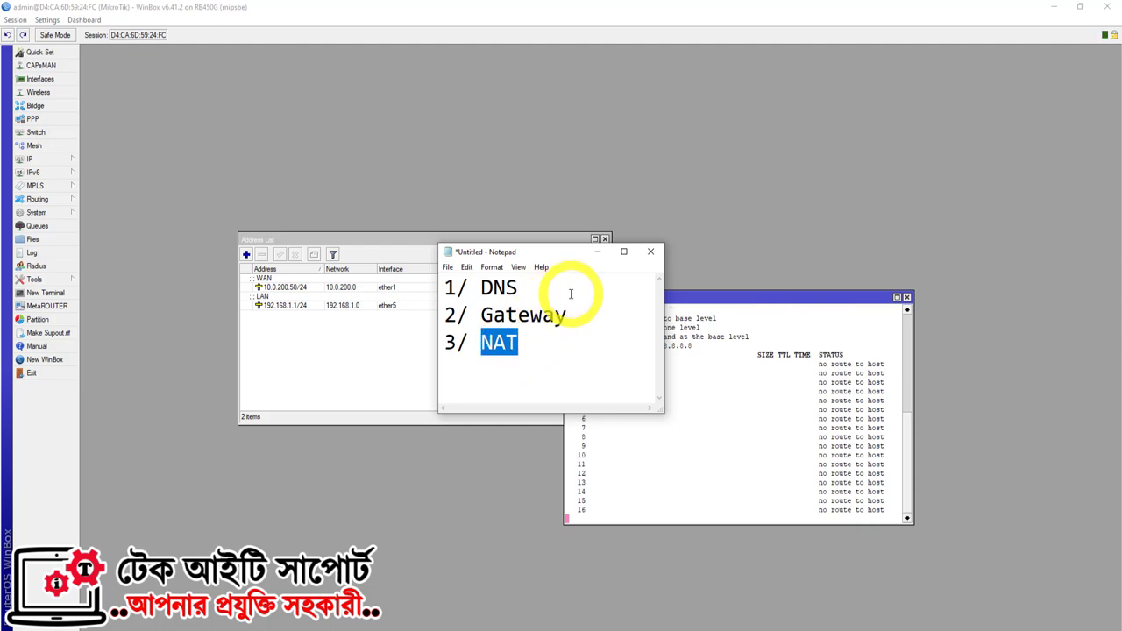
left_click(595, 256)
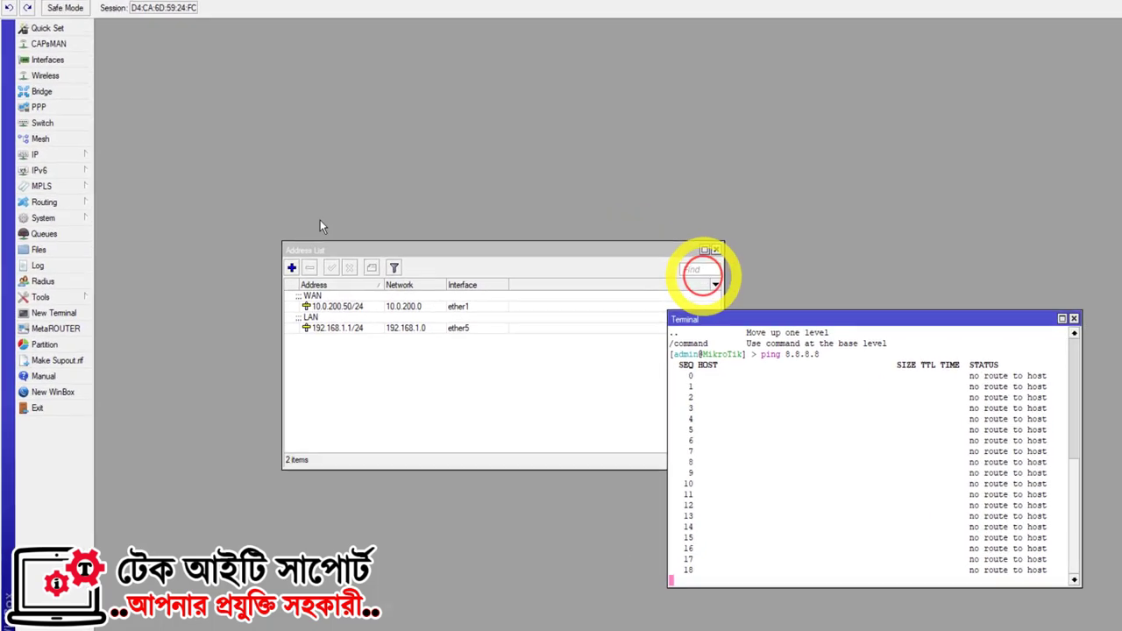
Start a new firewall NAT rule on the srcnat chain with source address 192.168.1.0/24
left_click(121, 143)
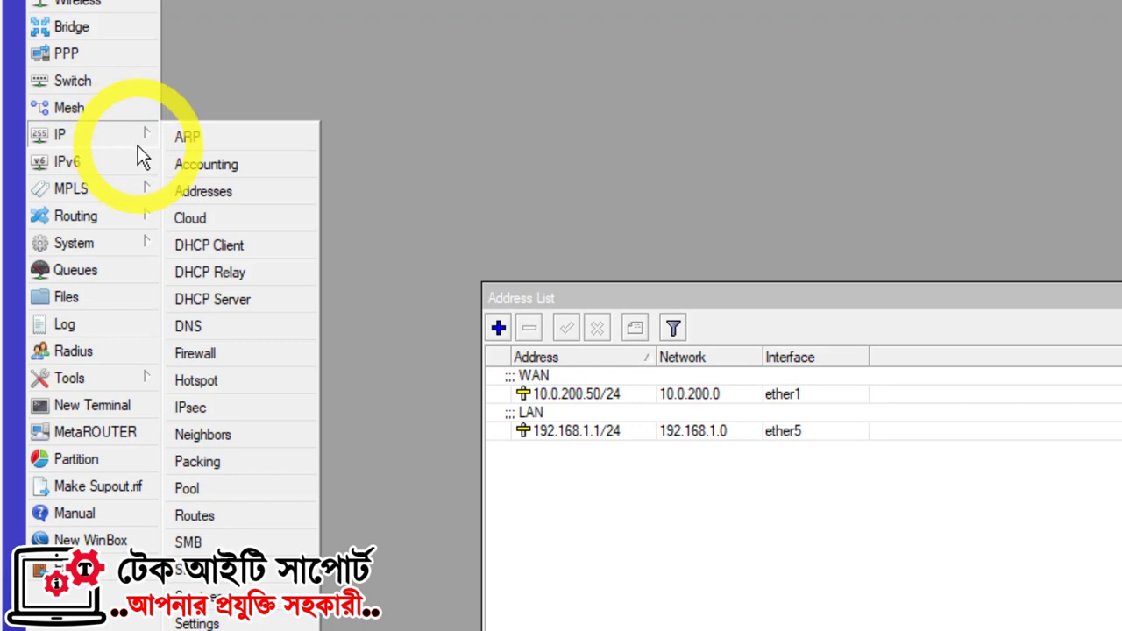
left_click(201, 350)
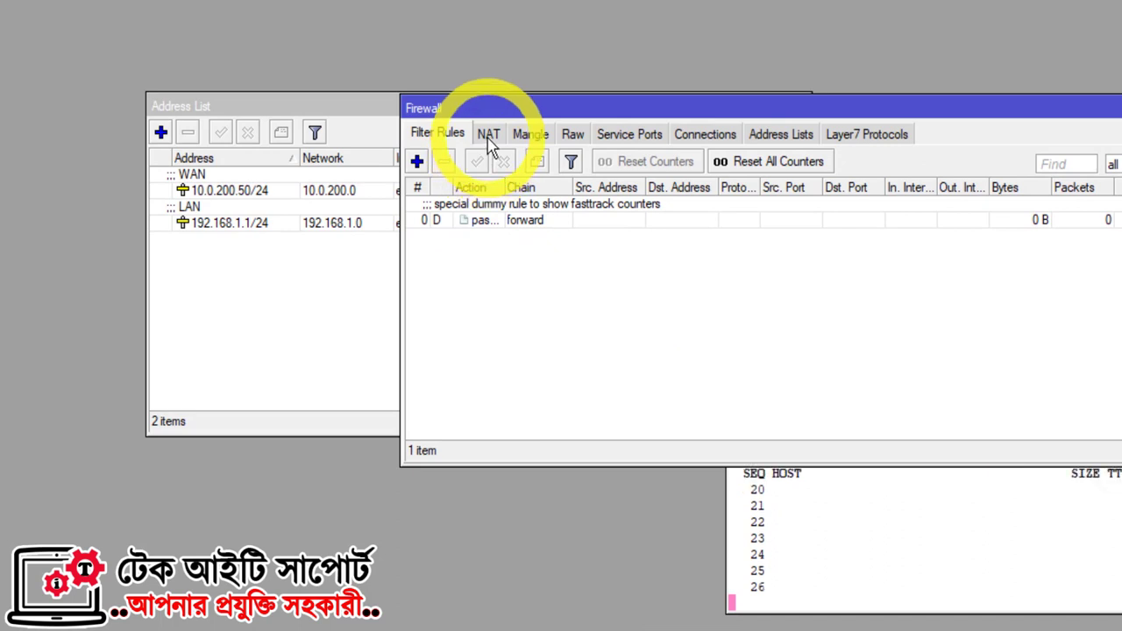
left_click(489, 136)
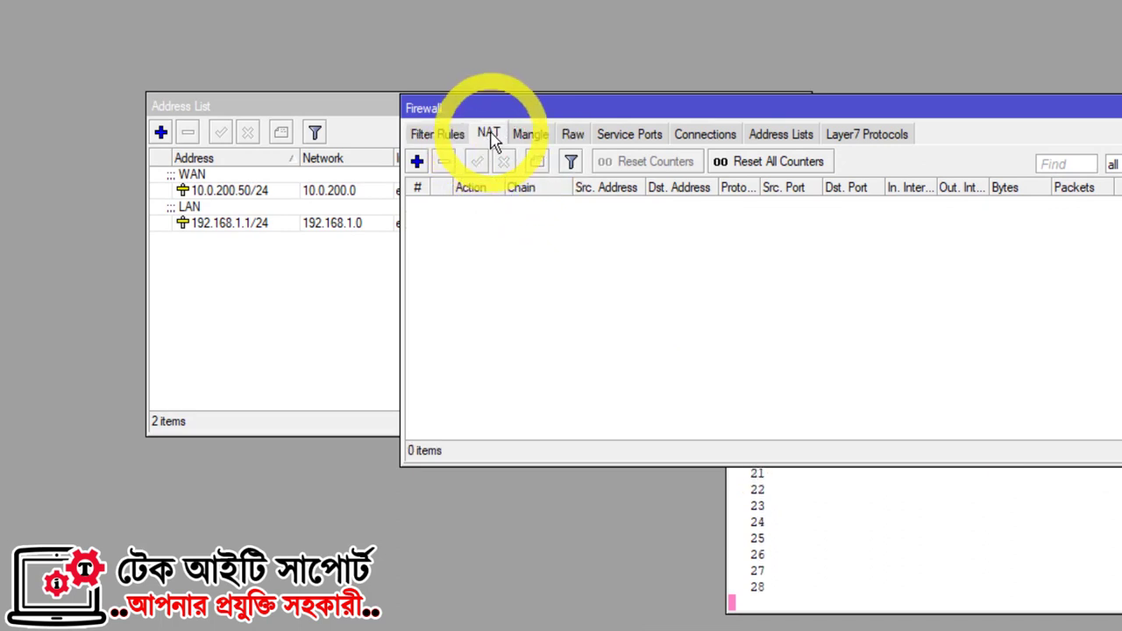
left_click(416, 162)
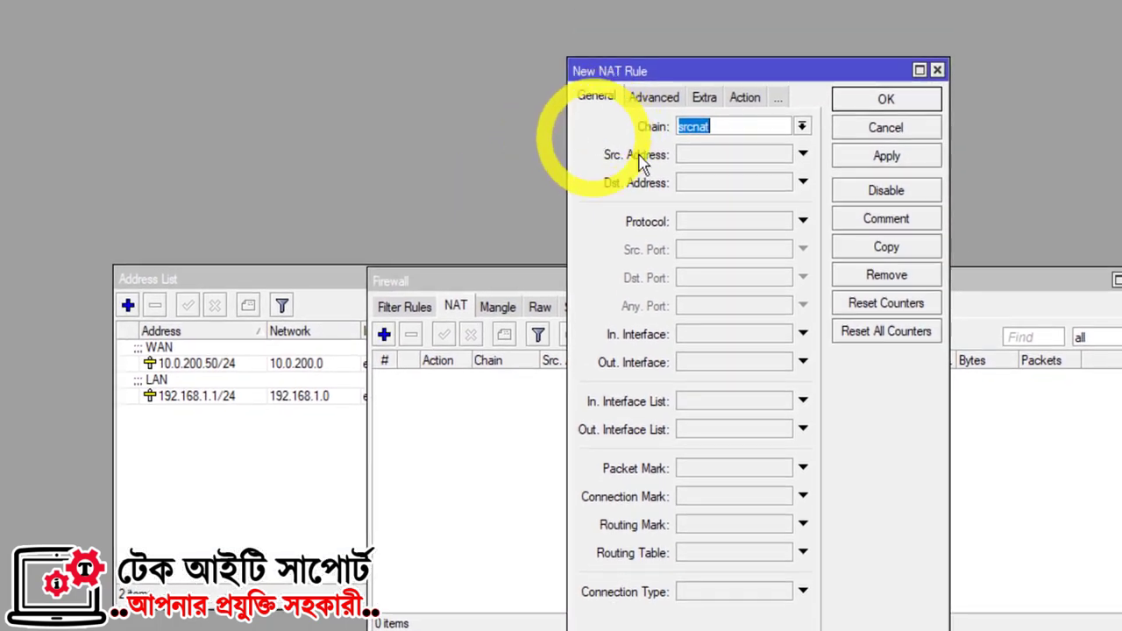
left_click(726, 155)
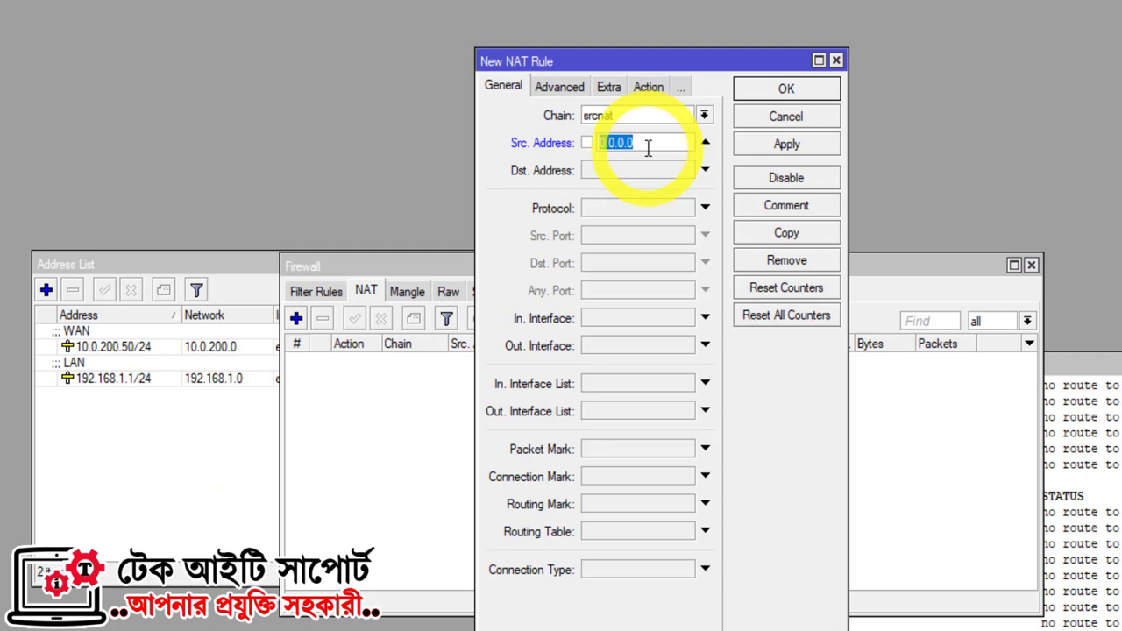
type("192")
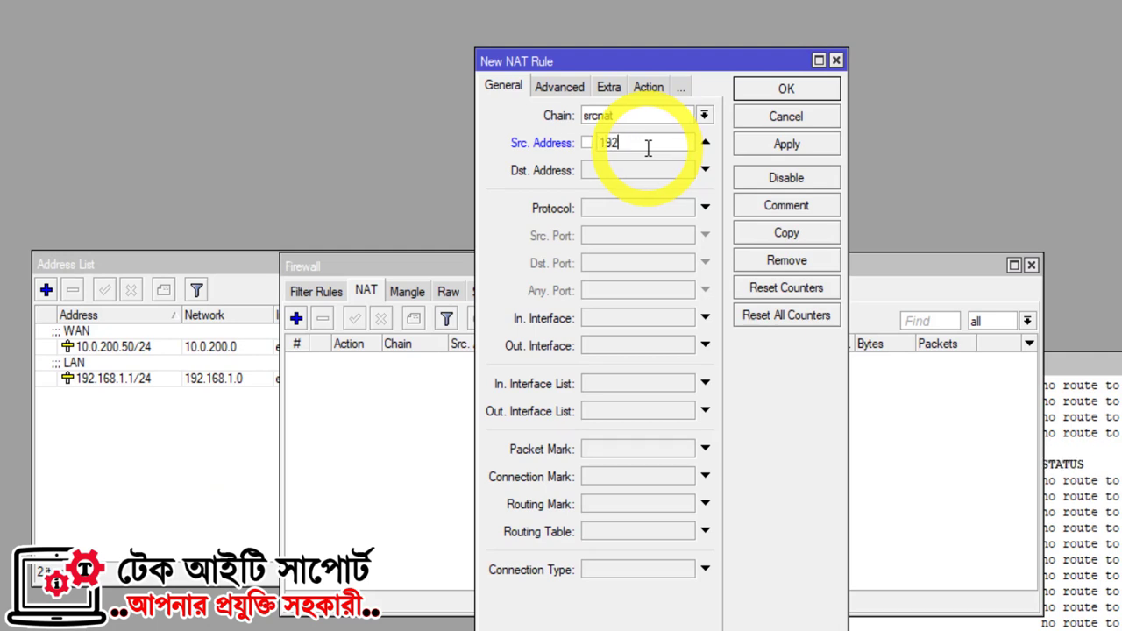
type(".")
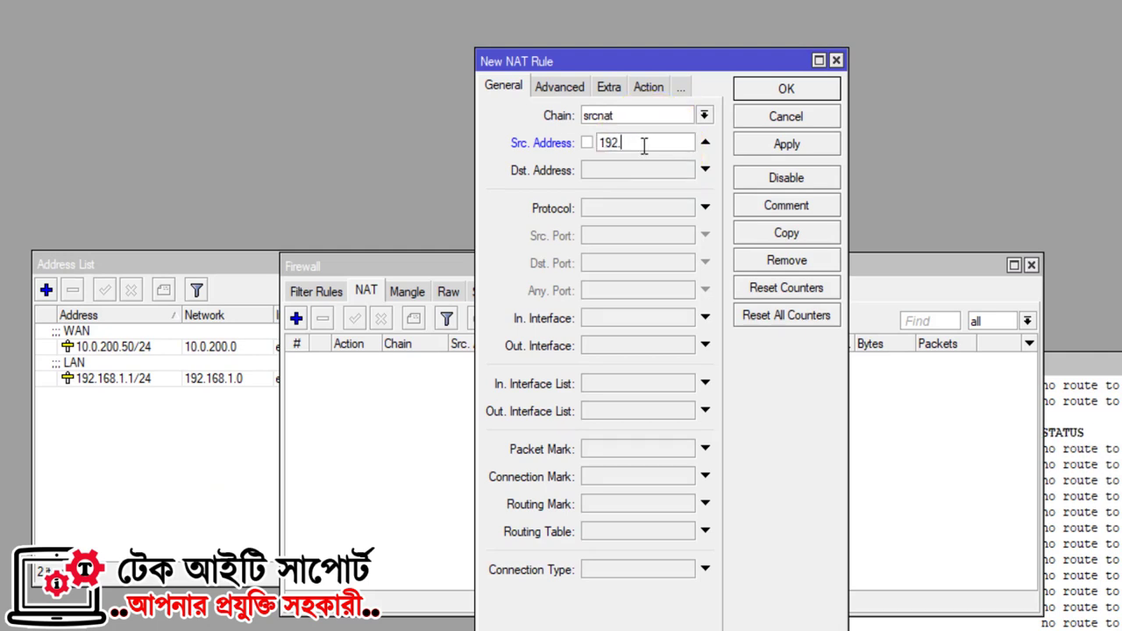
type("168.1.0/24")
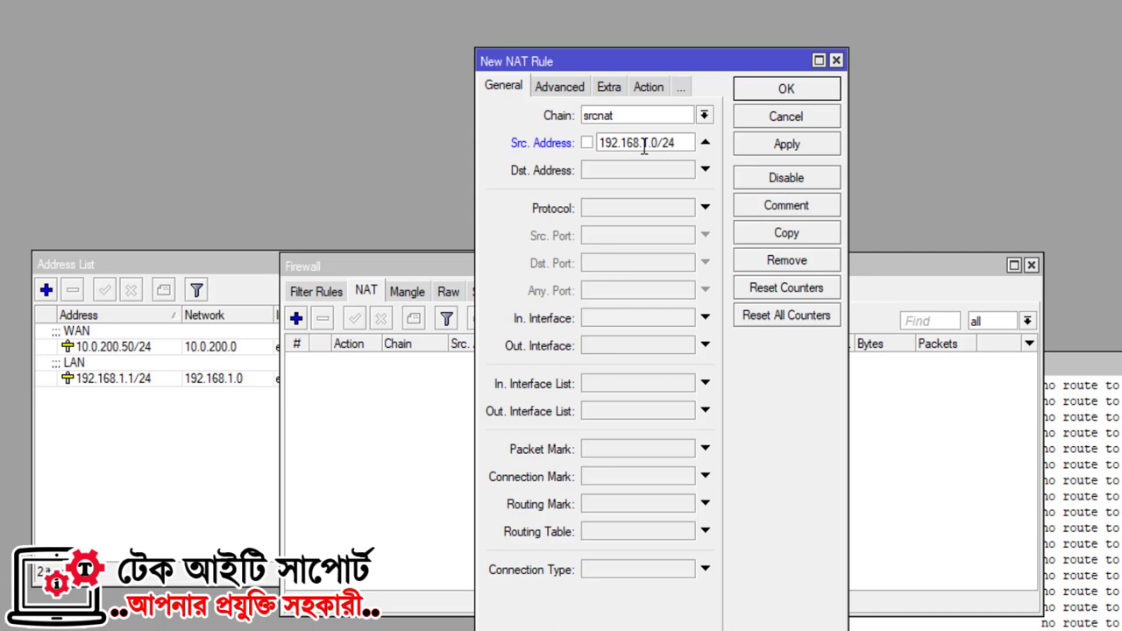
Set the new NAT rule's action to masquerade, save the rule, and widen the Src. Address column in the NAT list
left_click(640, 91)
left_click(639, 120)
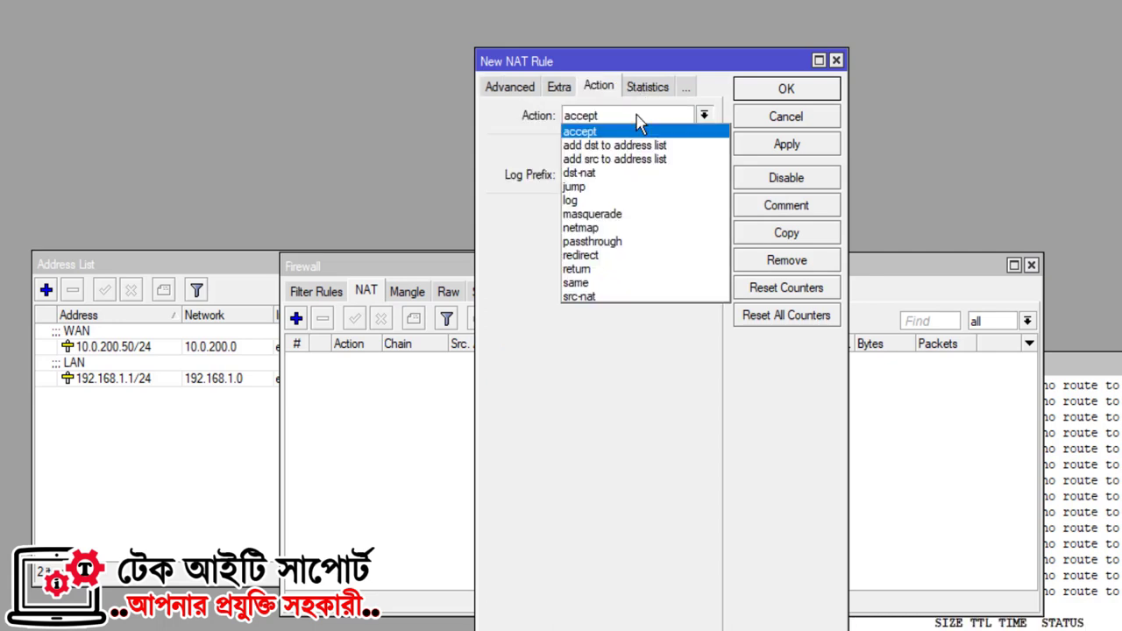
left_click(628, 216)
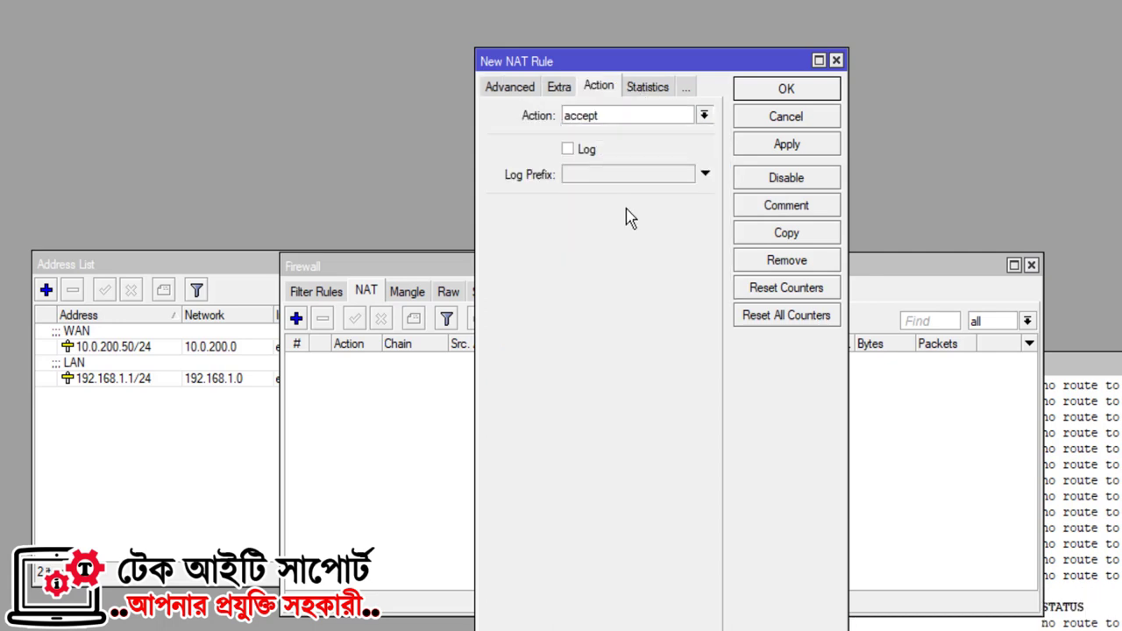
left_click(782, 147)
left_click(788, 93)
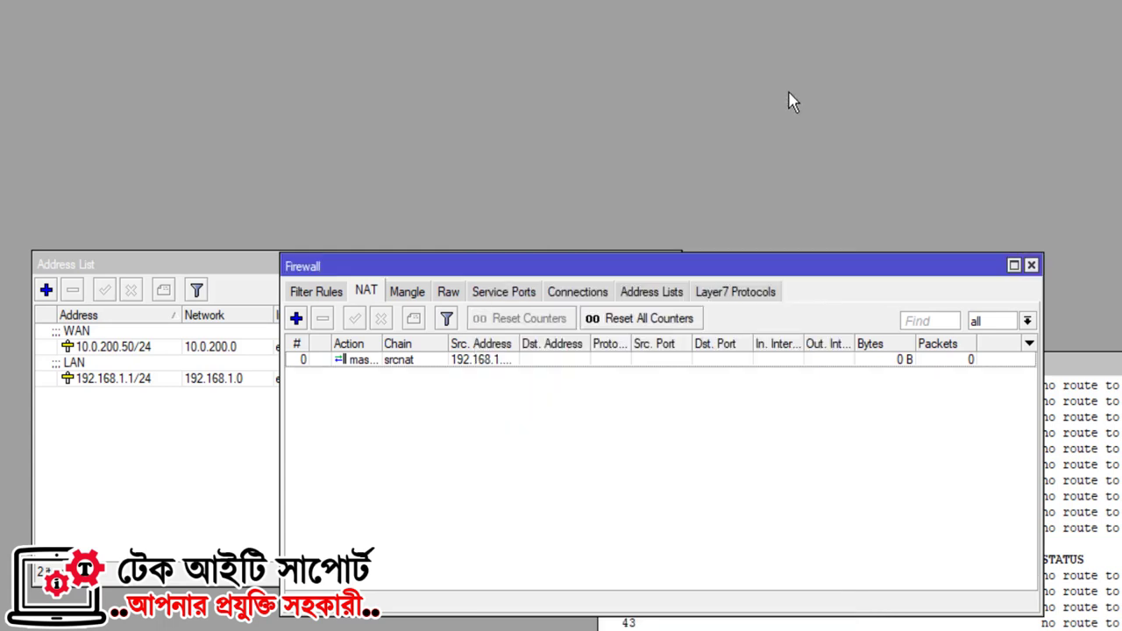
left_click(466, 360)
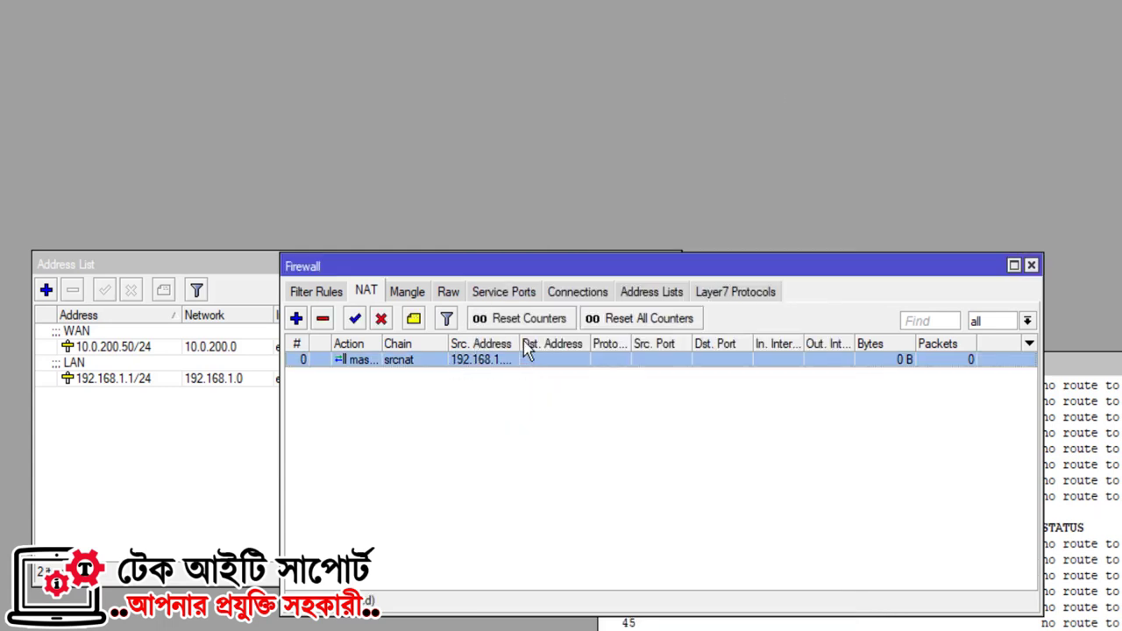
left_click_drag(517, 340, 573, 342)
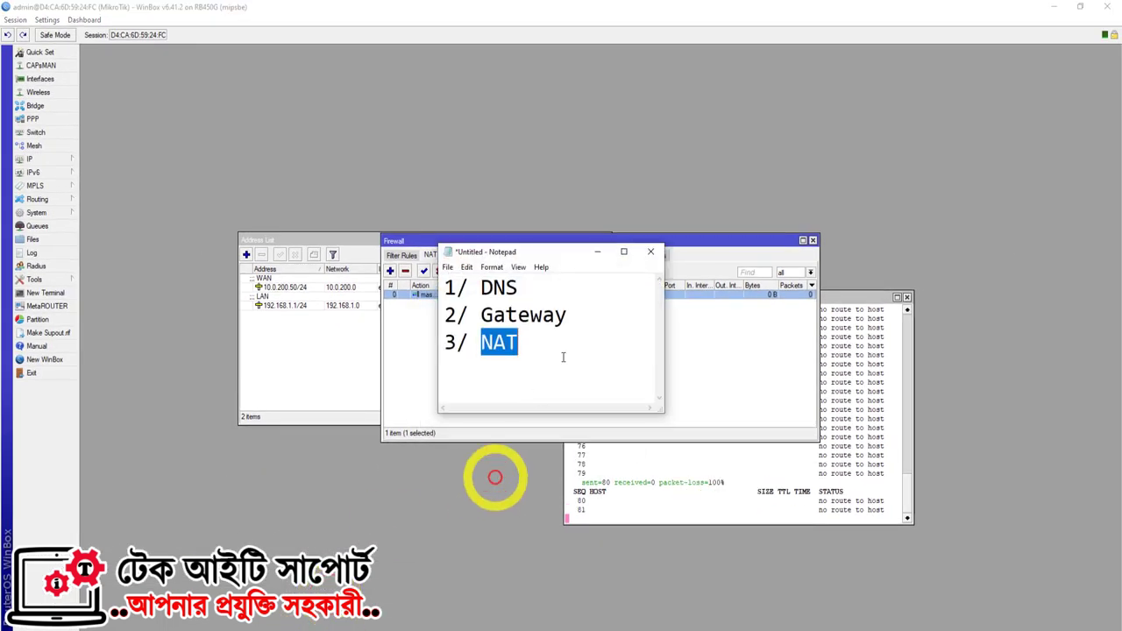
Highlight the Gateway item in the Notepad checklist and minimize Notepad
left_click(572, 329)
left_click_drag(572, 330, 481, 319)
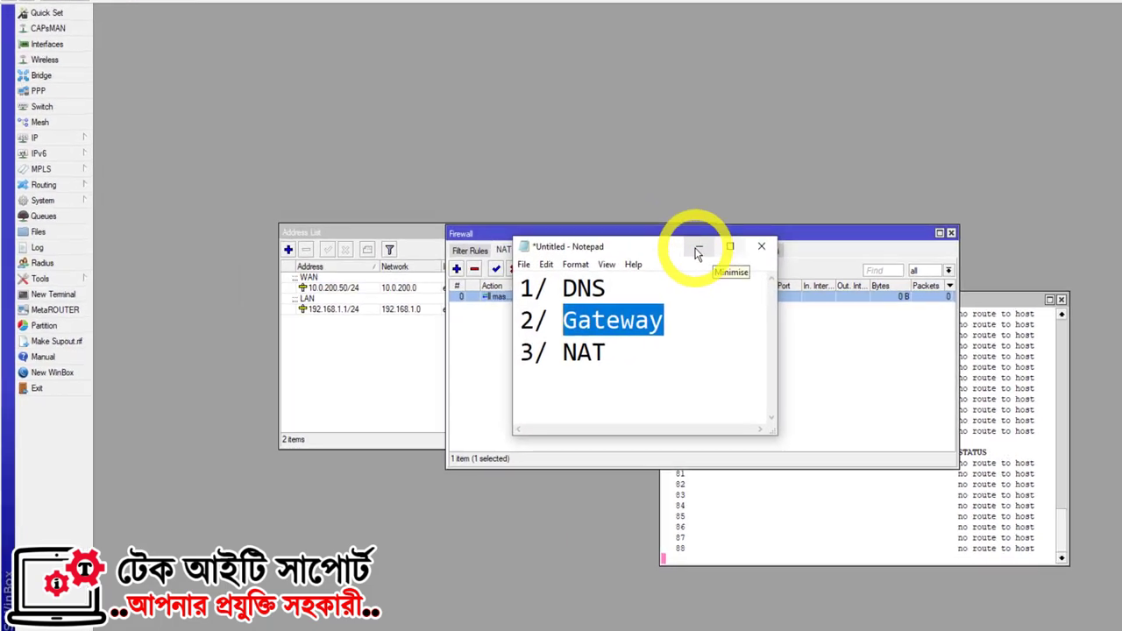
left_click(698, 253)
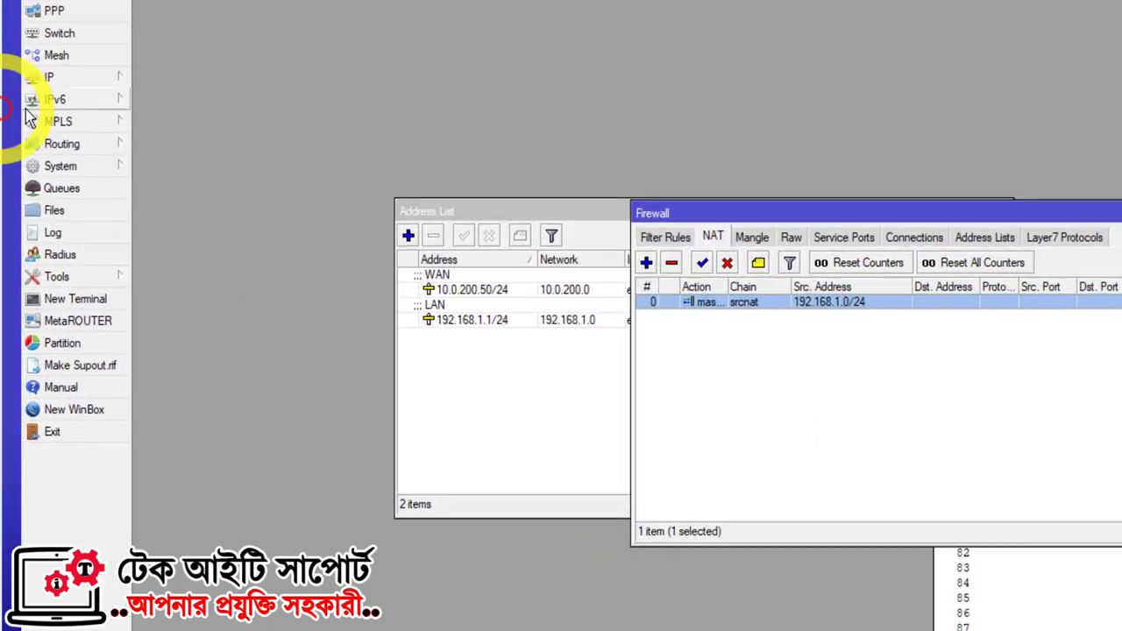
Add a route for destination 0.0.0.0/0 with gateway 10.0.200.1, and bring the Terminal forward with its window enlarged to view the ping
left_click(34, 137)
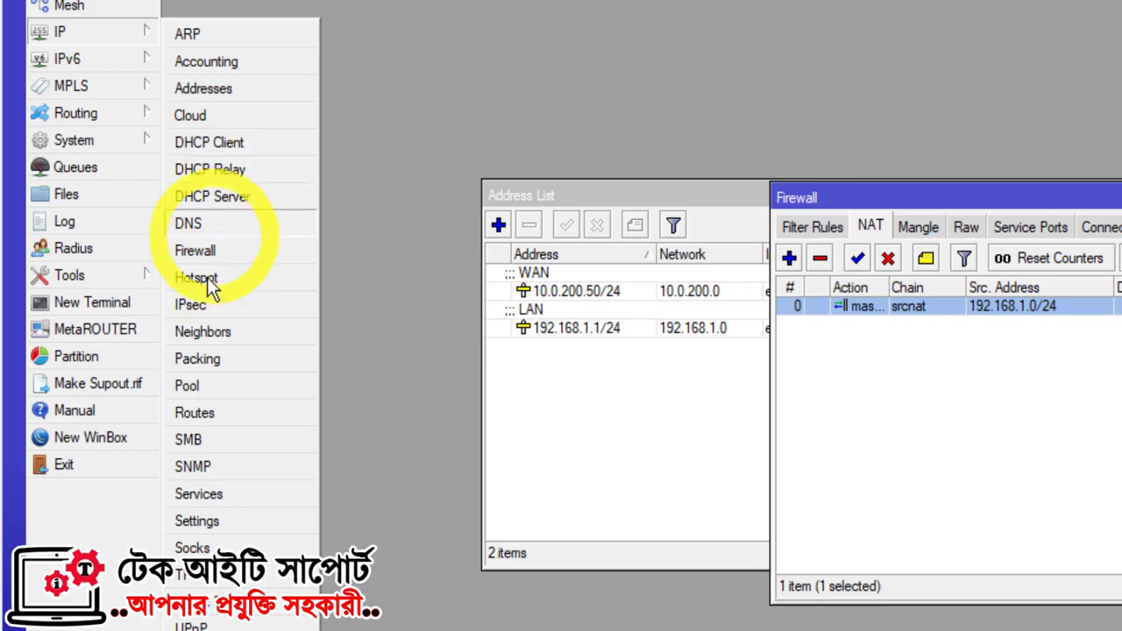
left_click(203, 411)
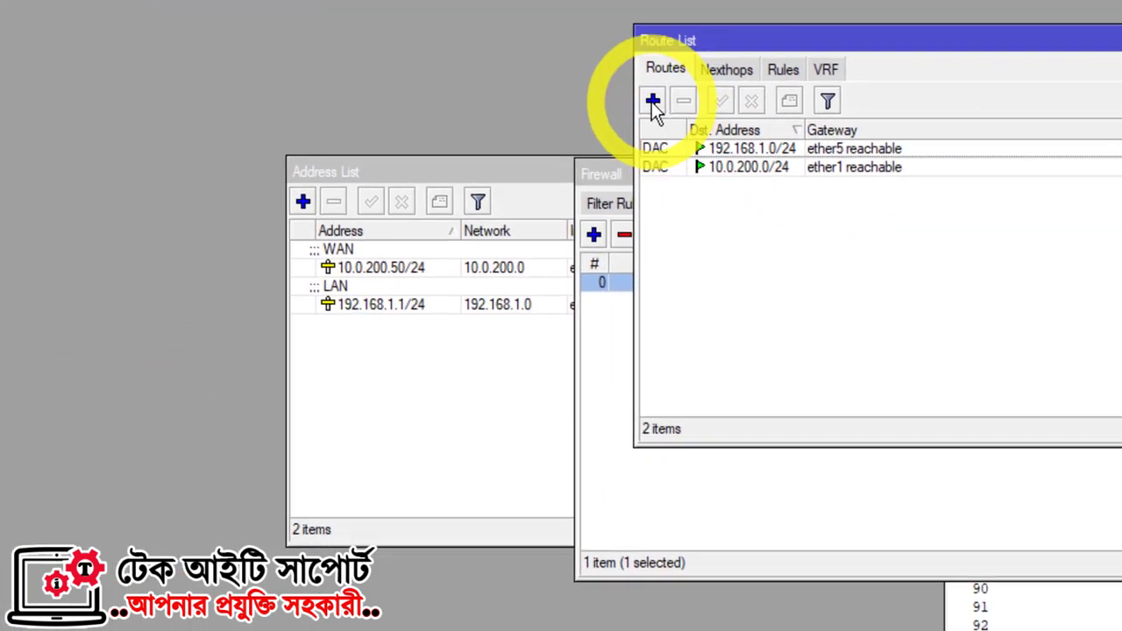
left_click(828, 121)
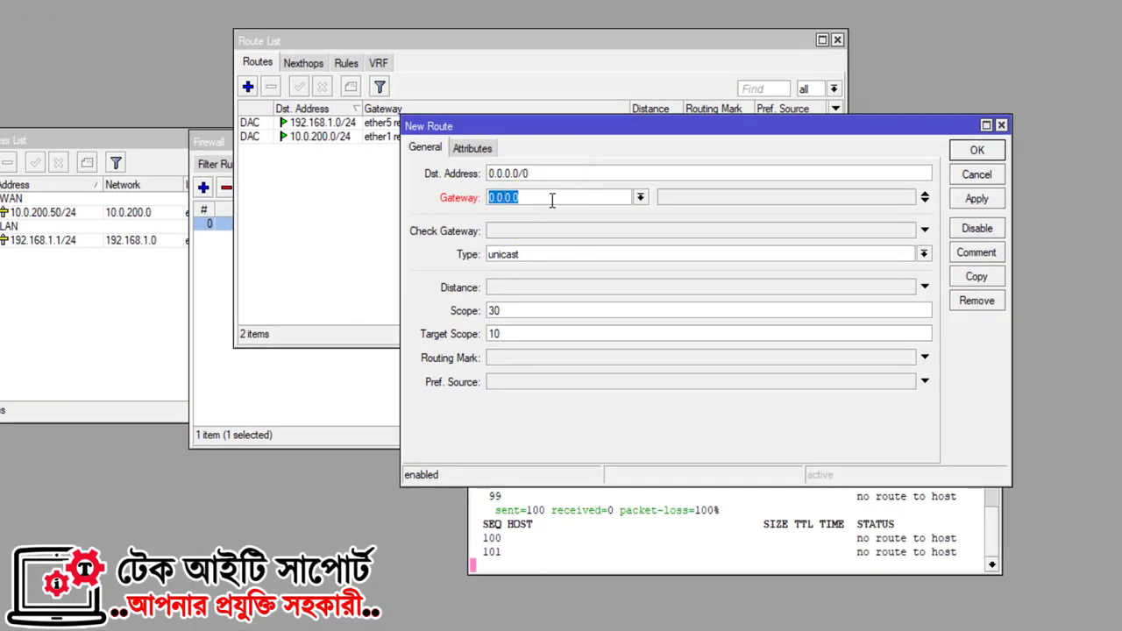
type("10")
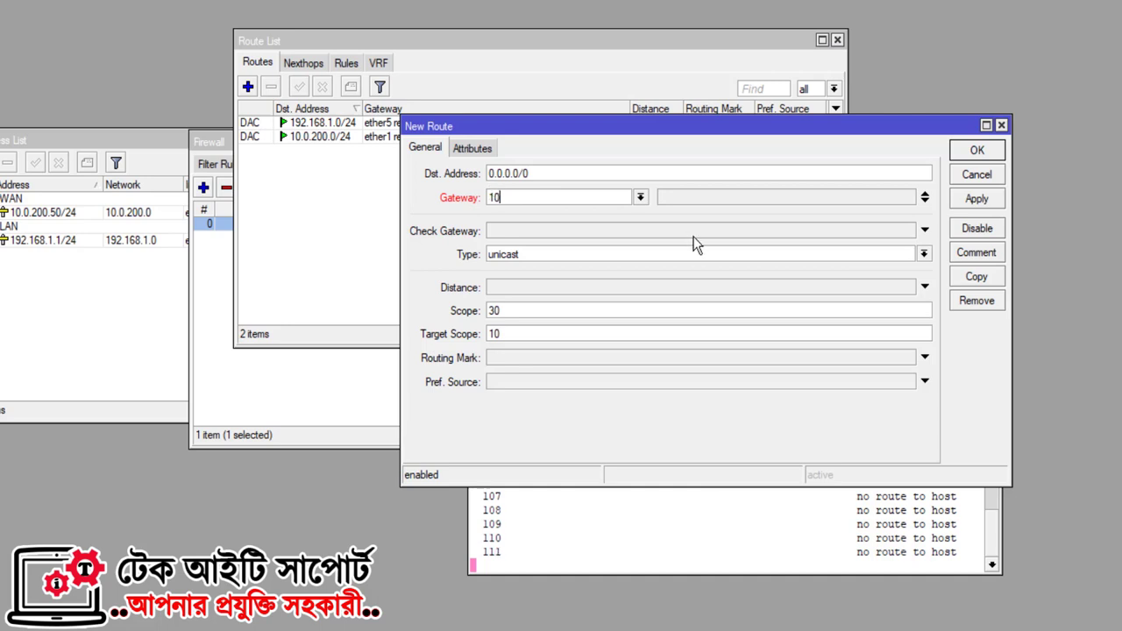
type(".0")
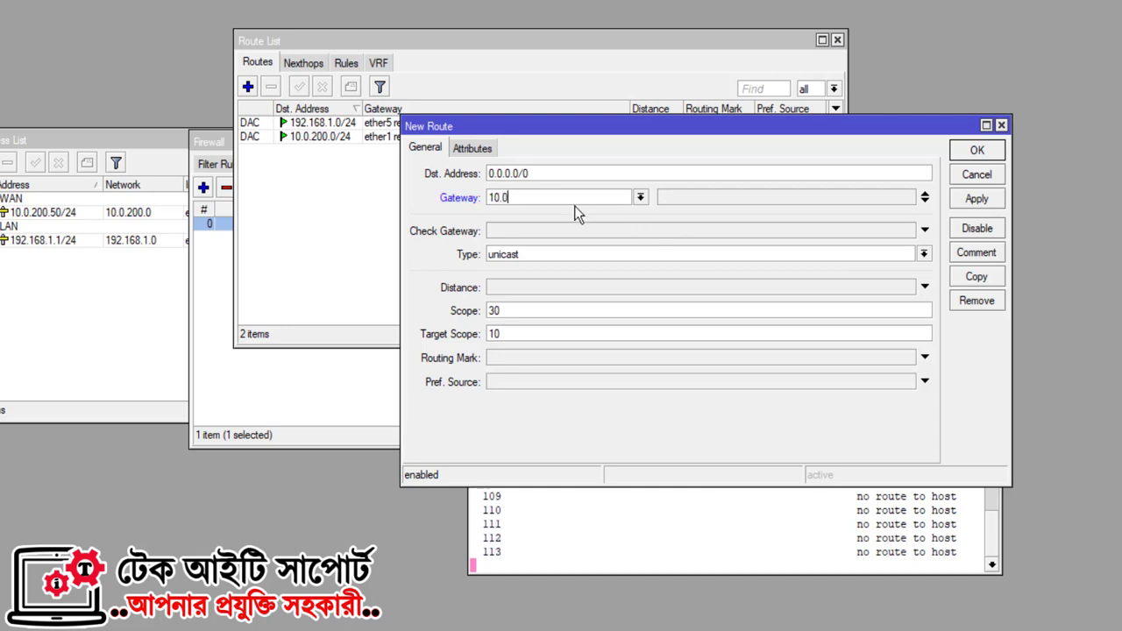
type(".200.1")
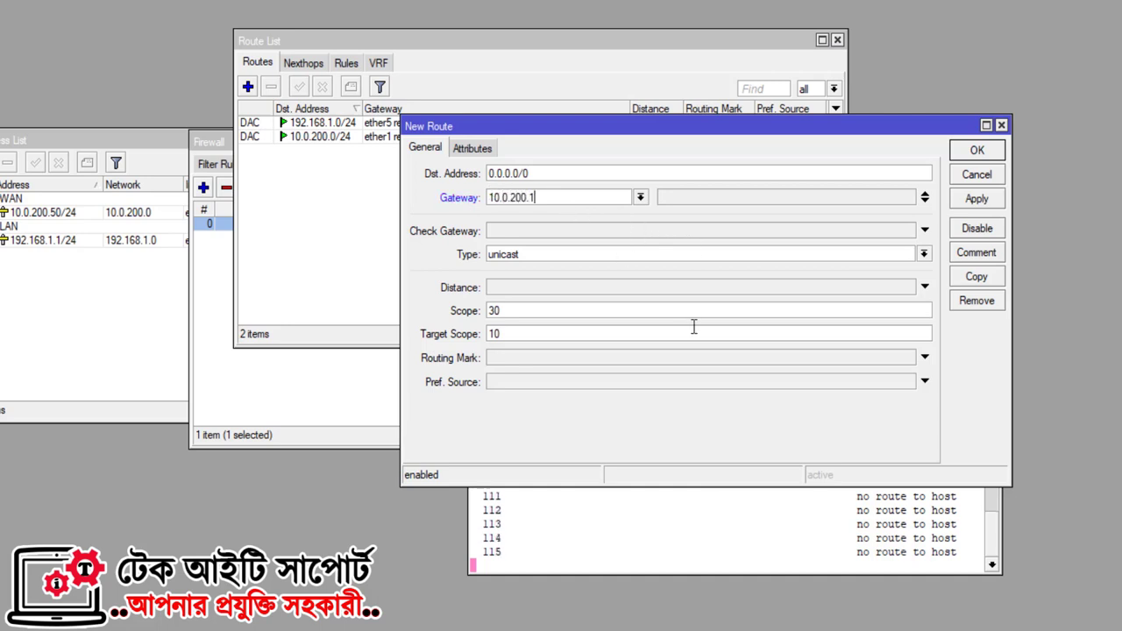
left_click(977, 199)
left_click(976, 150)
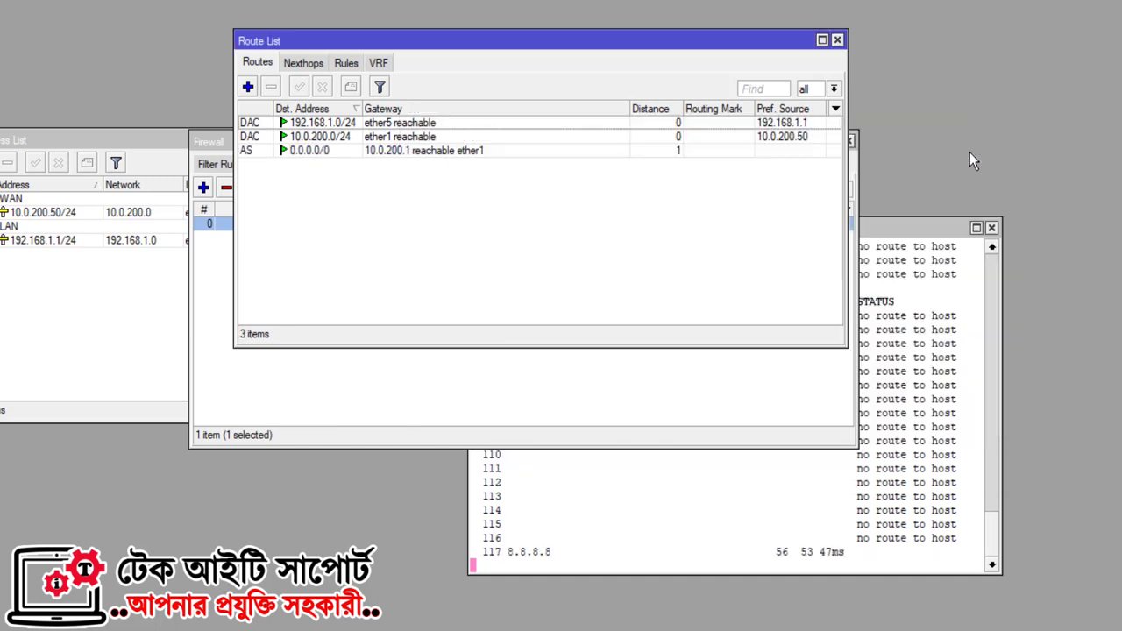
left_click(888, 230)
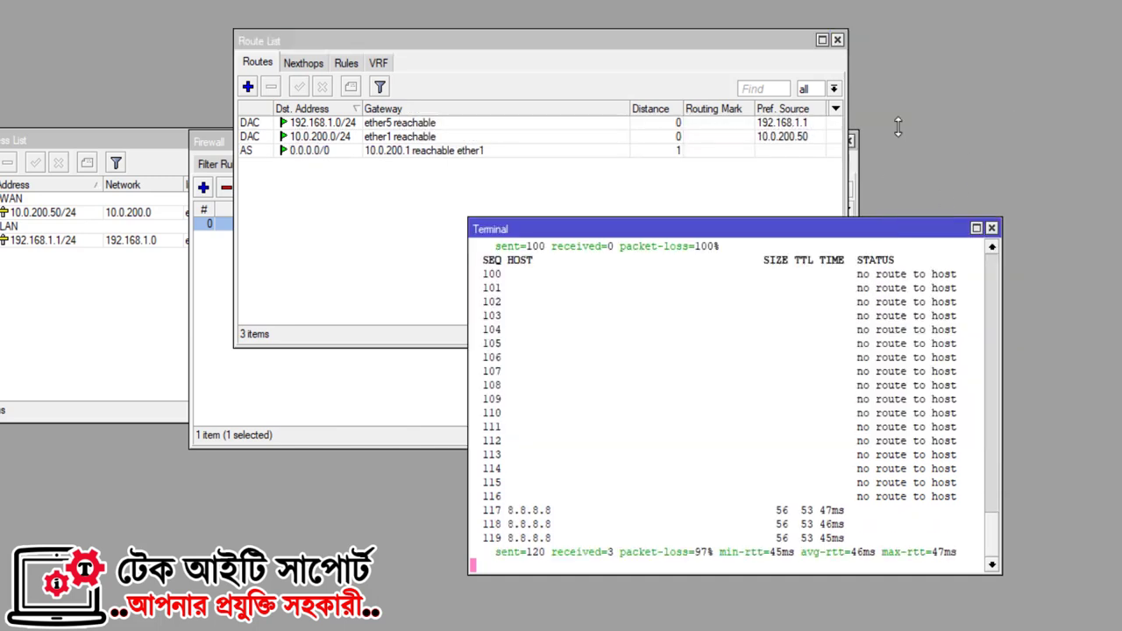
double_click(922, 221)
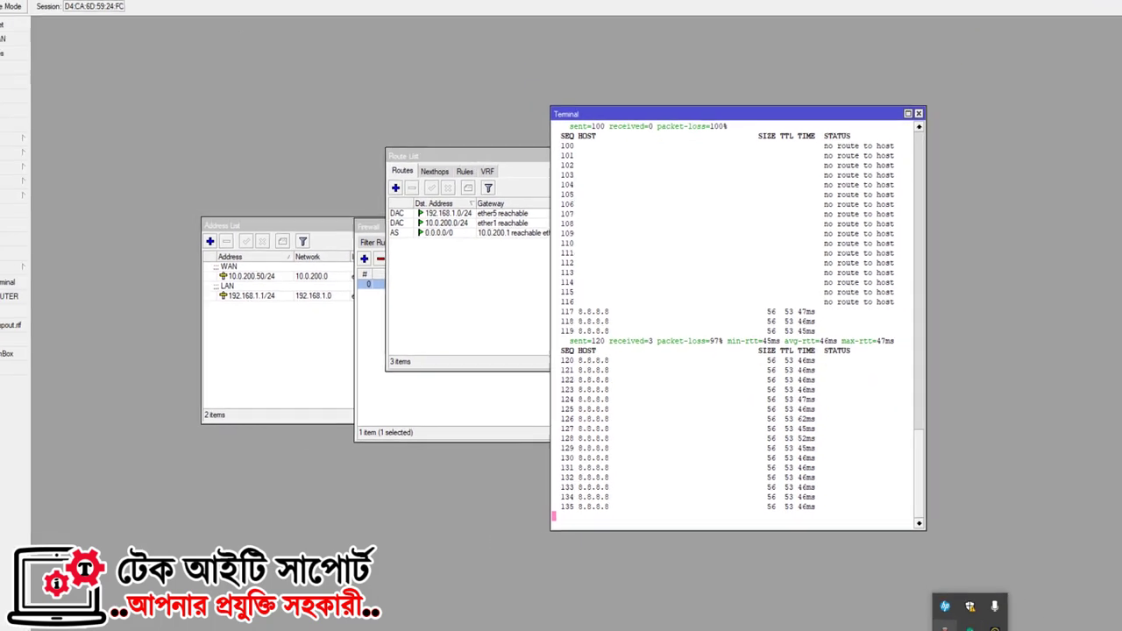
Open the Internet Protocol Version 4 properties of the PC's Ethernet 3 adapter from the Windows network settings
right_click(955, 594)
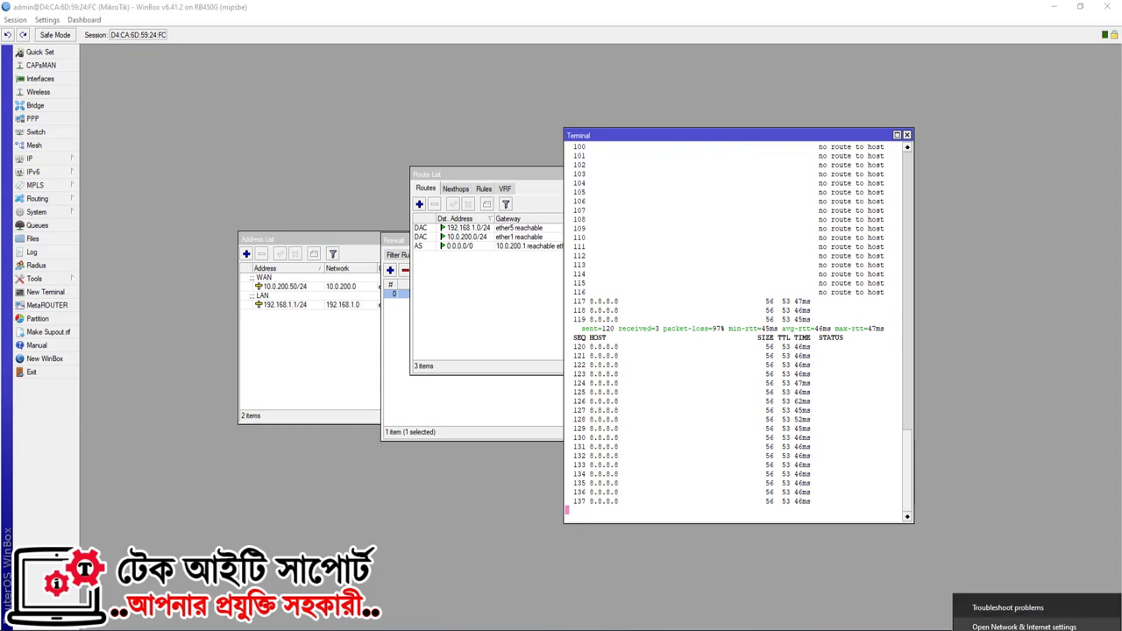
left_click(1043, 621)
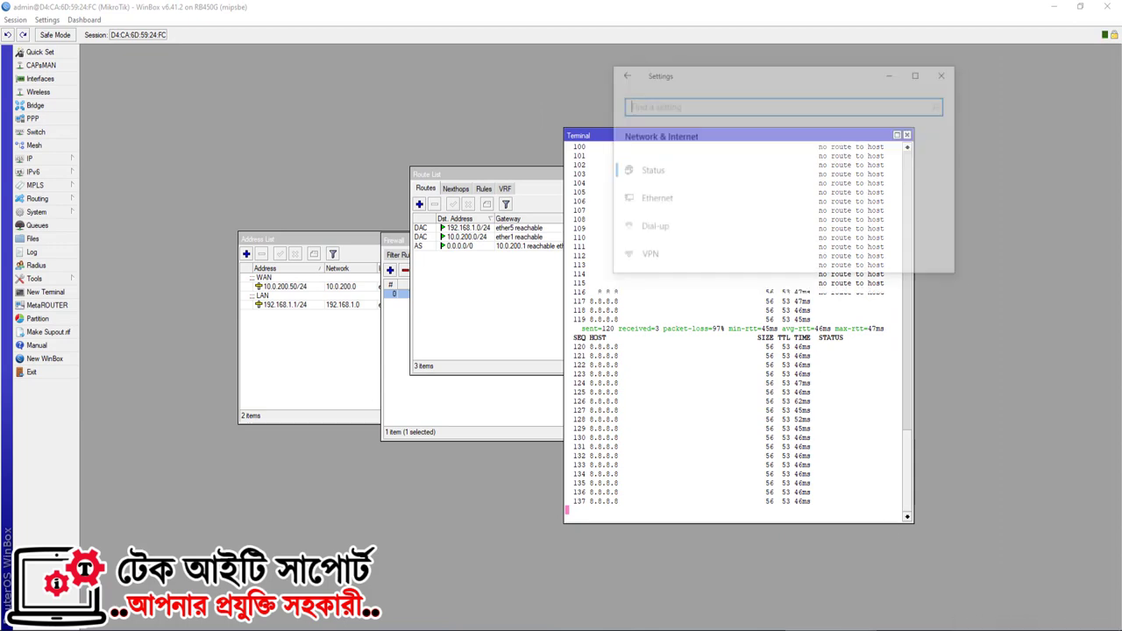
left_click(920, 73)
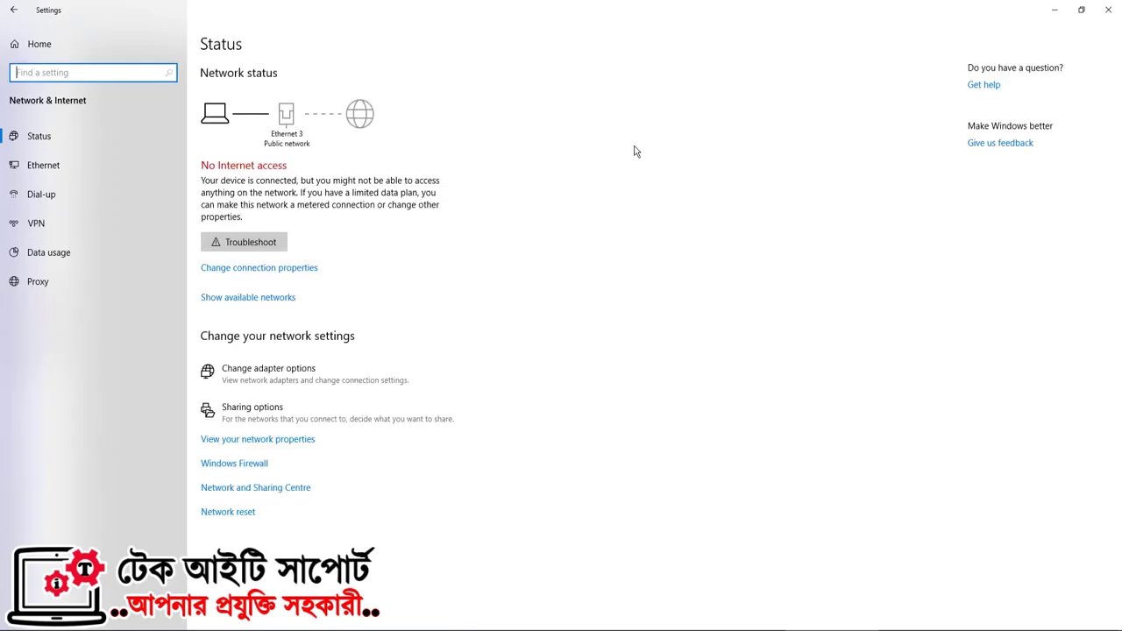
left_click(70, 164)
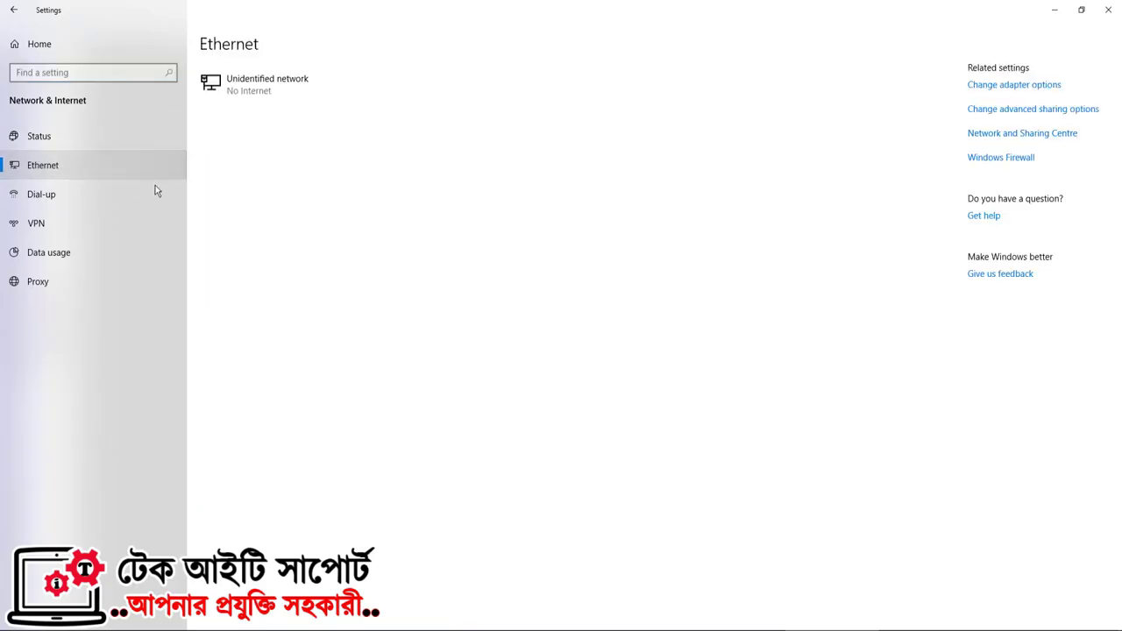
left_click(1009, 87)
left_click(1108, 9)
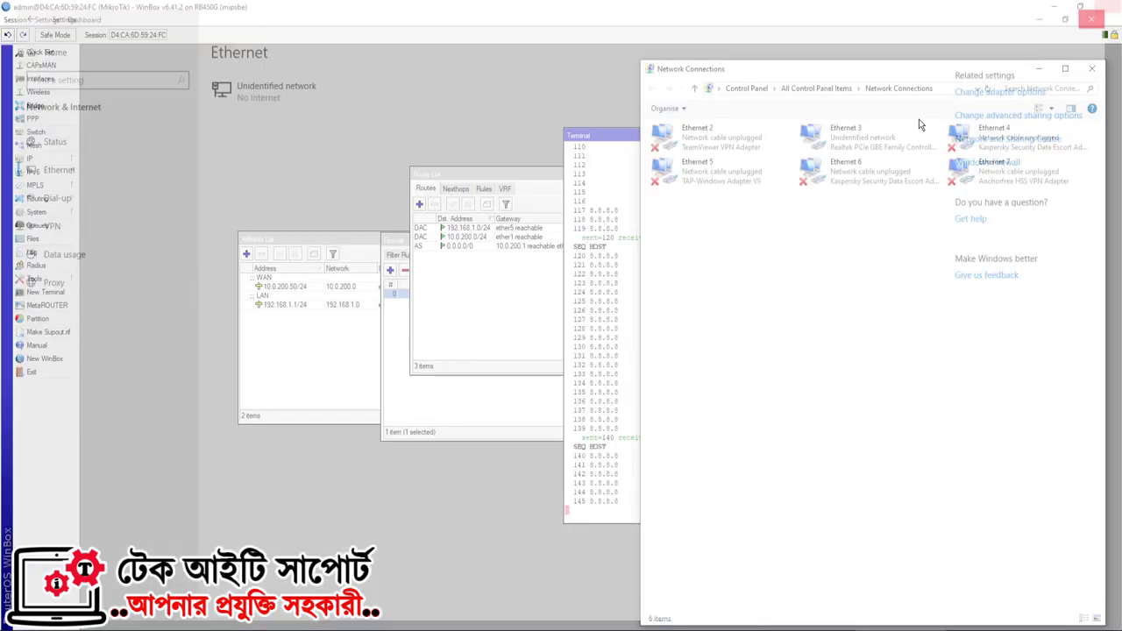
double_click(845, 133)
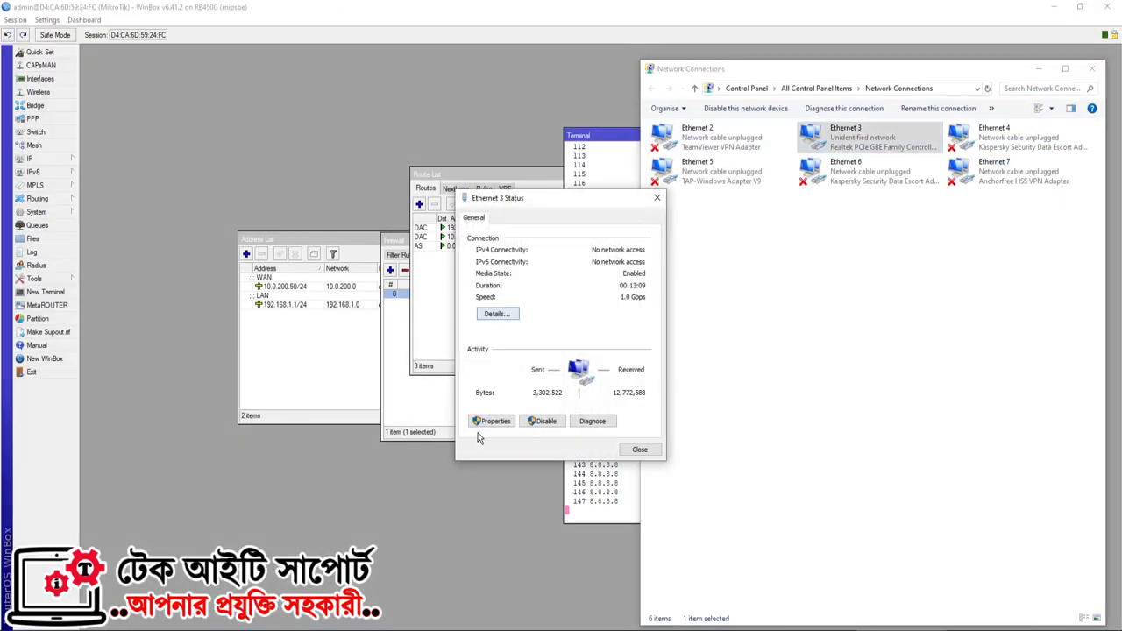
left_click(489, 421)
double_click(555, 348)
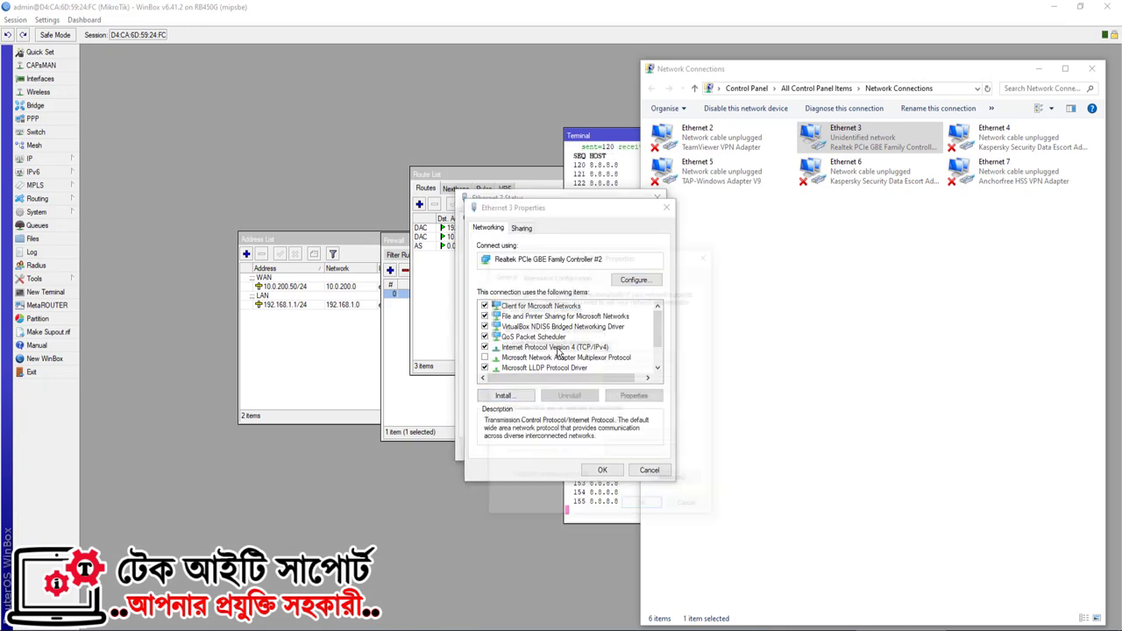
Assign Ethernet 3 the static IP 192.168.1.10, mask 255.255.255.0, gateway 192.168.1.1 and preferred DNS 8.8.8.8, and save the adapter settings
left_click(507, 341)
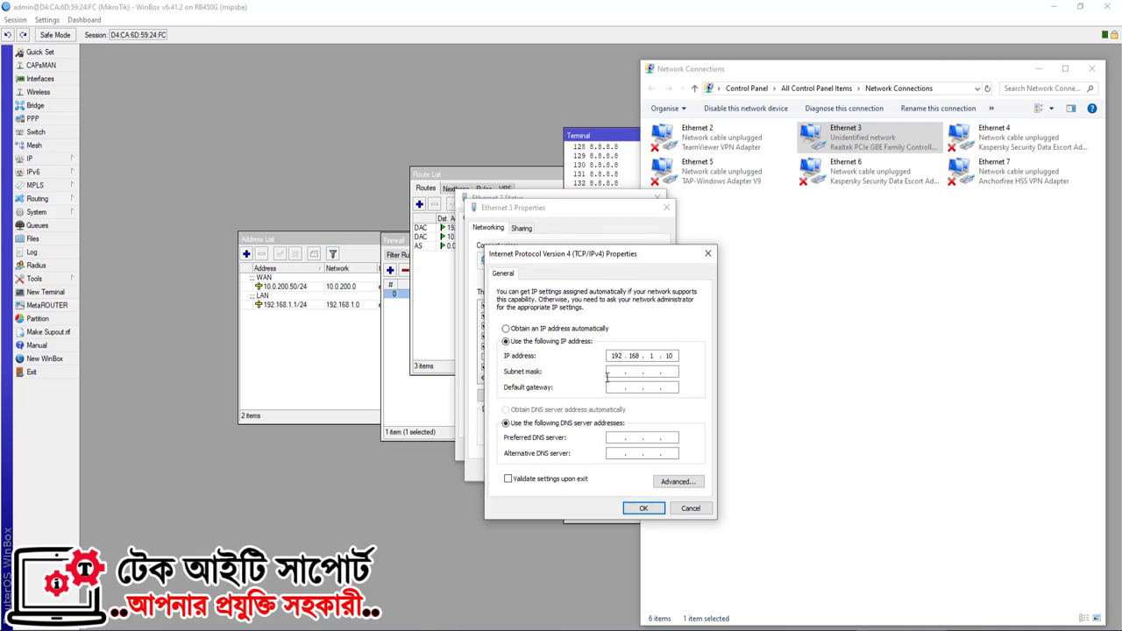
left_click(613, 371)
left_click(616, 438)
type("8 . 8 . 8 . 8")
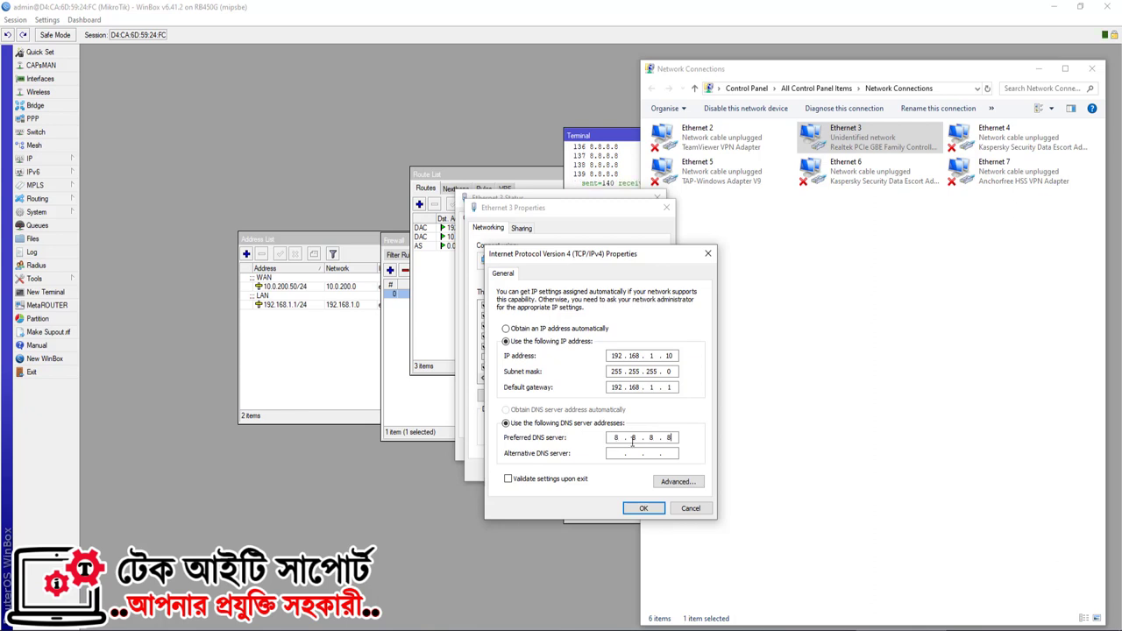
left_click(643, 507)
left_click(612, 469)
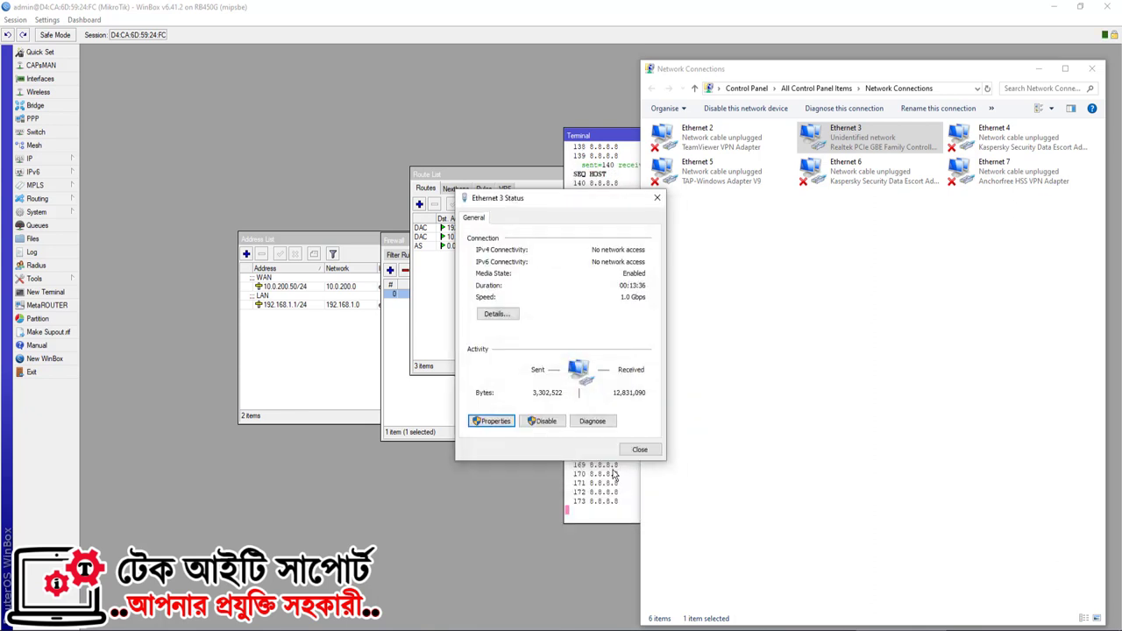
left_click(639, 448)
left_click(640, 449)
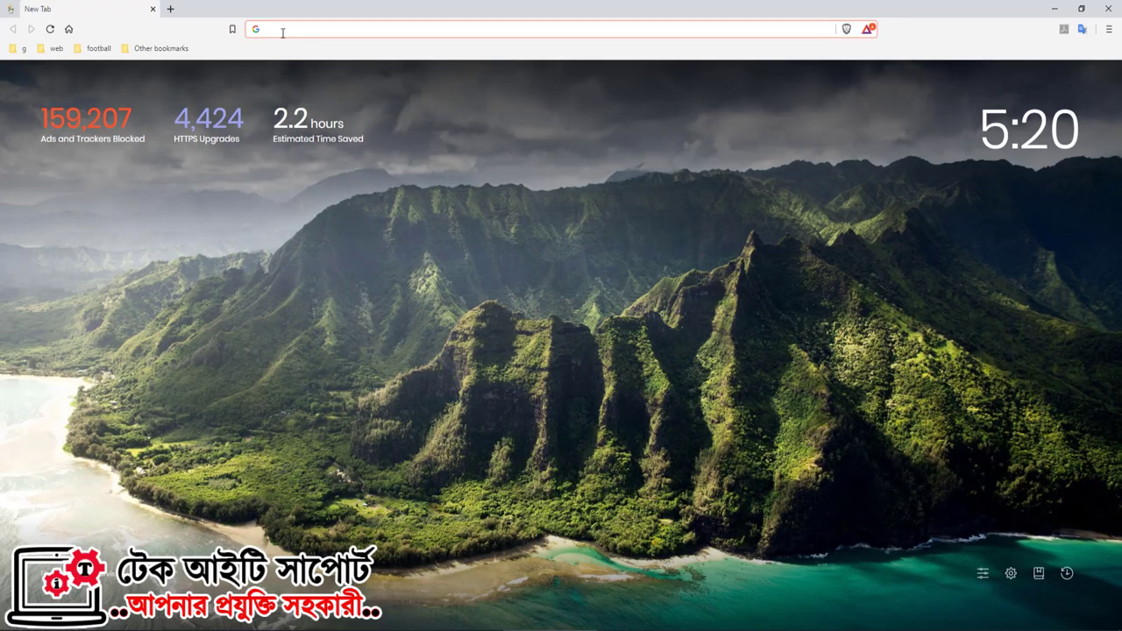
Switch to the Brave browser and load google.com to test the internet connection
type("google.com")
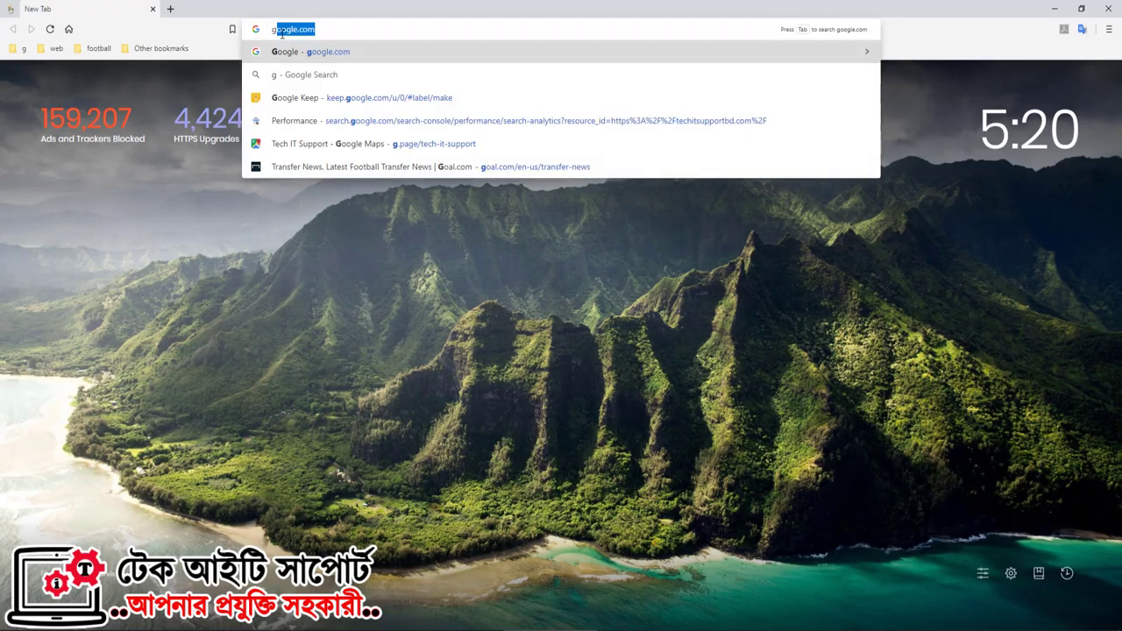
key("Return")
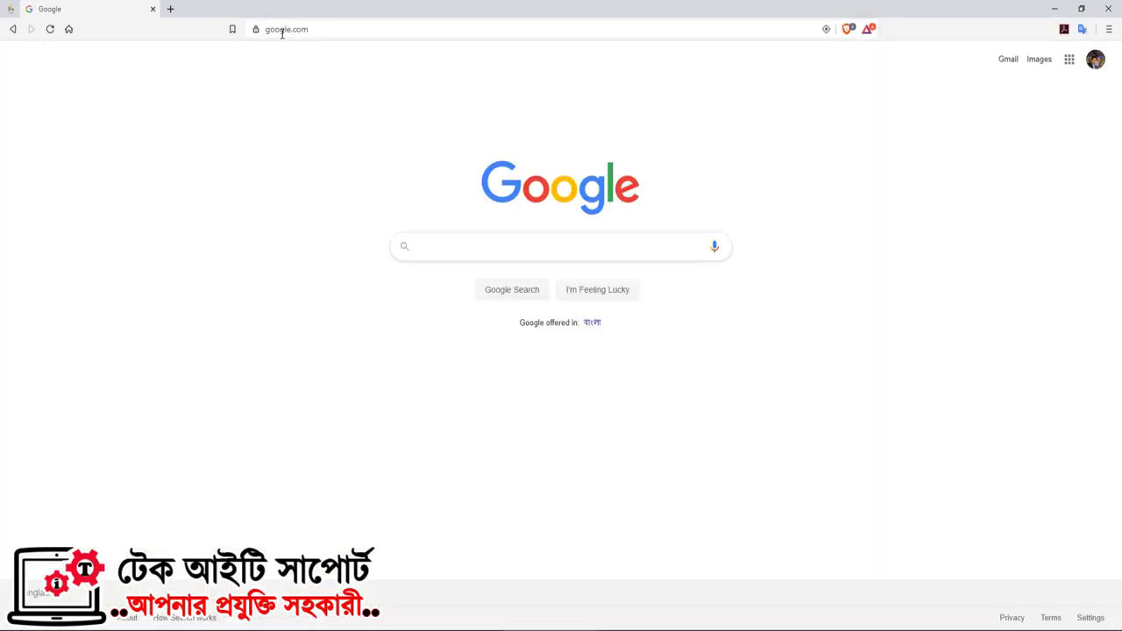